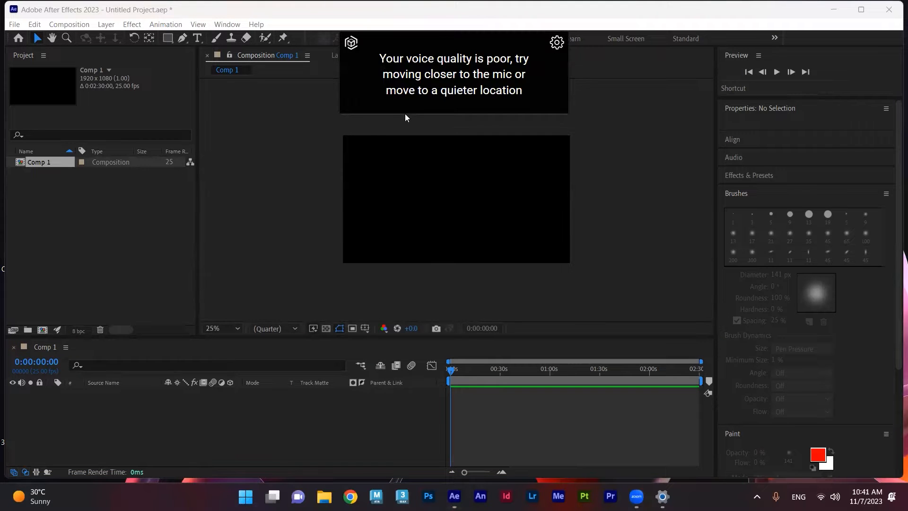
{"action": "left_click", "coordinate": [229, 24]}
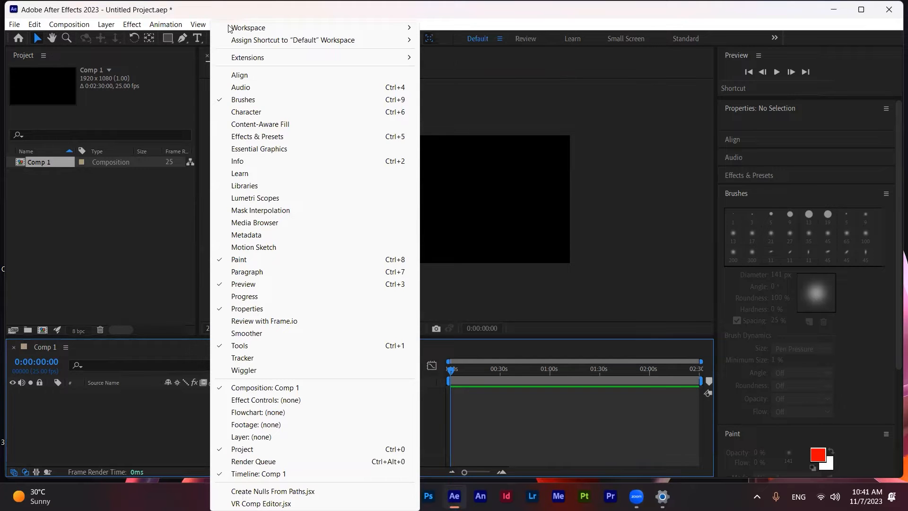
{"action": "mouse_move", "coordinate": [242, 30]}
{"action": "left_click", "coordinate": [101, 243]}
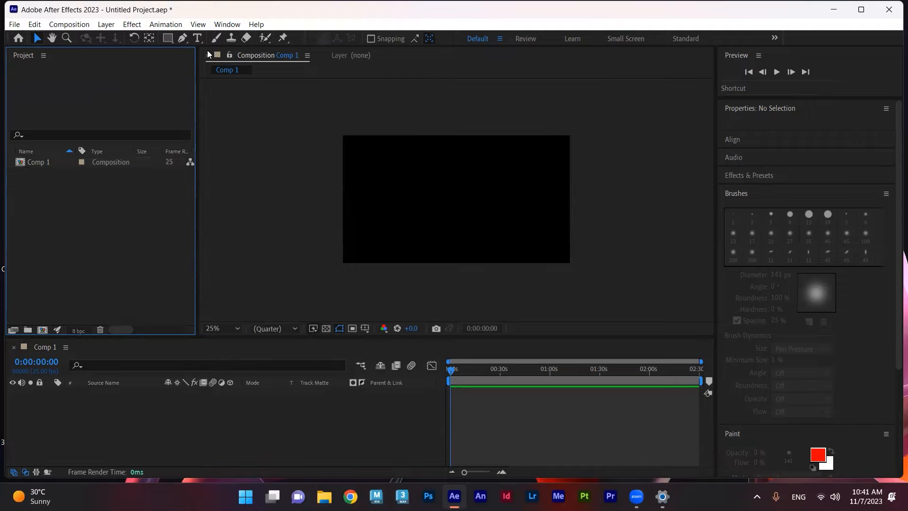
Activate the Rectangle tool and fit the composition to the viewer.
{"action": "left_click", "coordinate": [168, 38]}
{"action": "scroll", "coordinate": [445, 236], "scroll_direction": "up", "scroll_amount": 1}
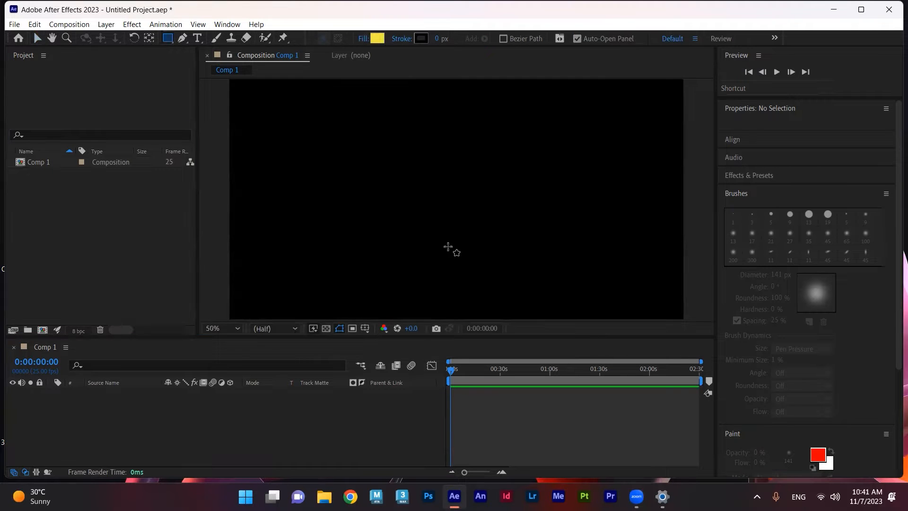
{"action": "left_click", "coordinate": [228, 328]}
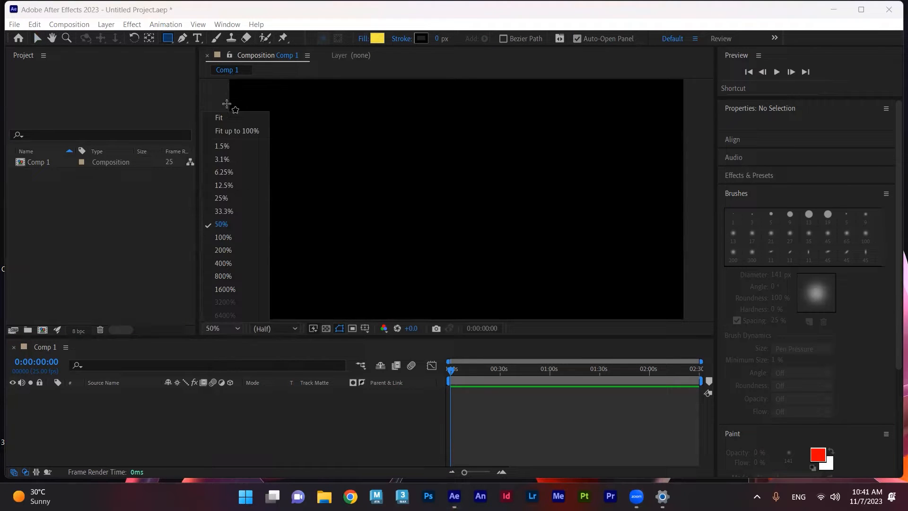
{"action": "left_click", "coordinate": [228, 118]}
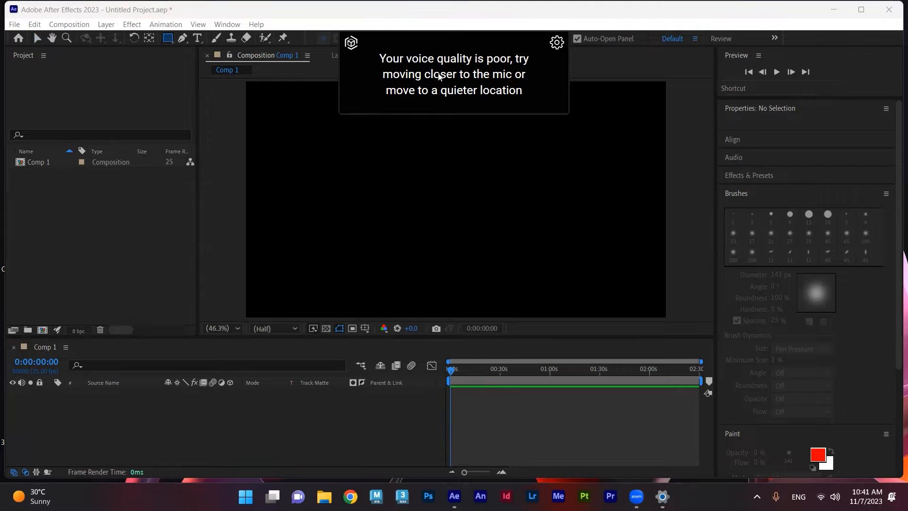
Draw a rectangle of about 430 × 281 px, and try adding a second one of about 309 × 318 px to the same shape layer.
{"action": "left_click", "coordinate": [387, 168]}
{"action": "left_click_drag", "start_coordinate": [410, 197], "coordinate": [482, 230]}
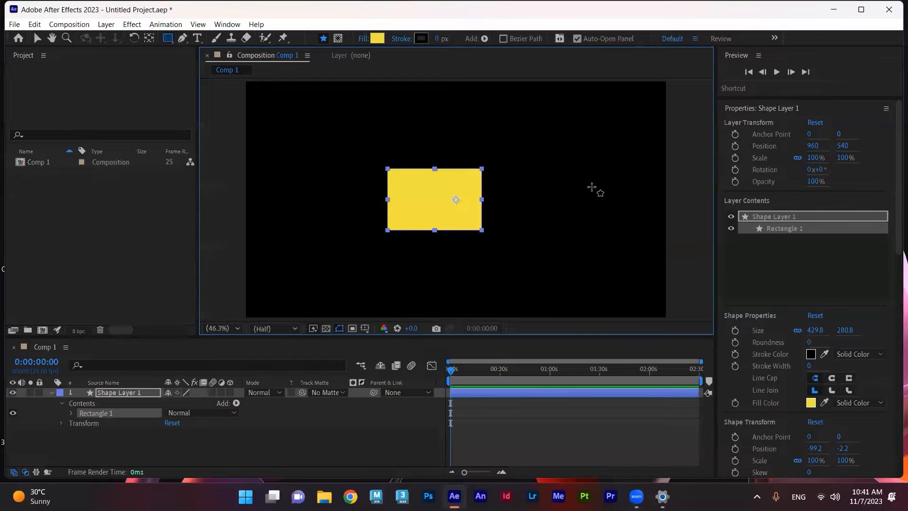
{"action": "left_click_drag", "start_coordinate": [549, 125], "coordinate": [616, 195]}
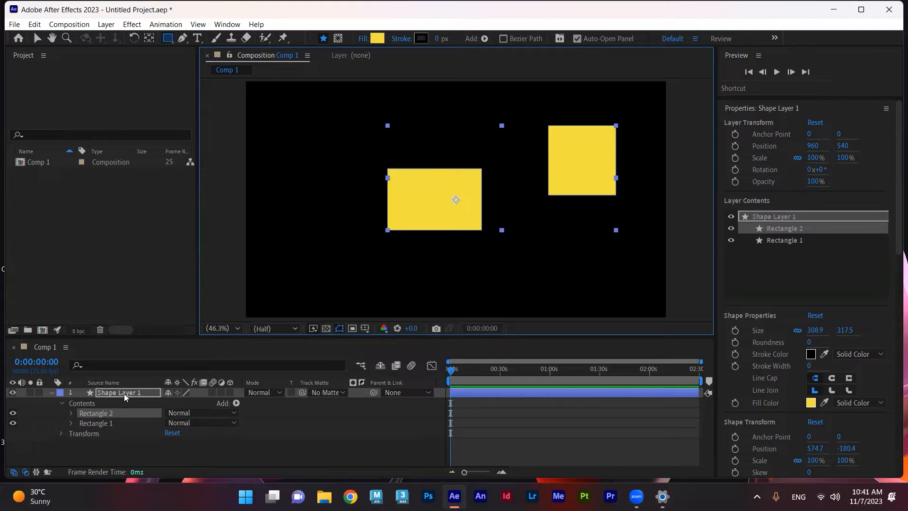
{"action": "key", "text": "Delete"}
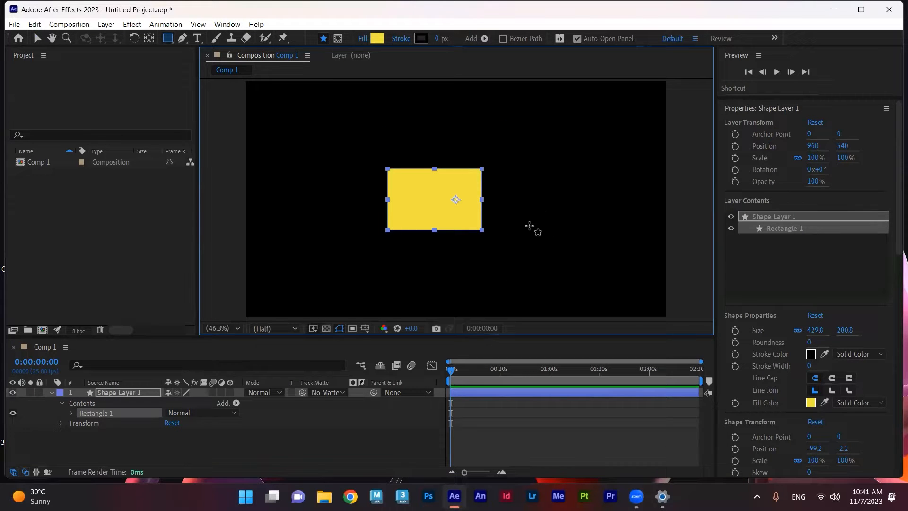
Draw a rectangle of about 127 × 192 px on a separate shape layer, and delete both shape layers.
{"action": "left_click", "coordinate": [93, 443]}
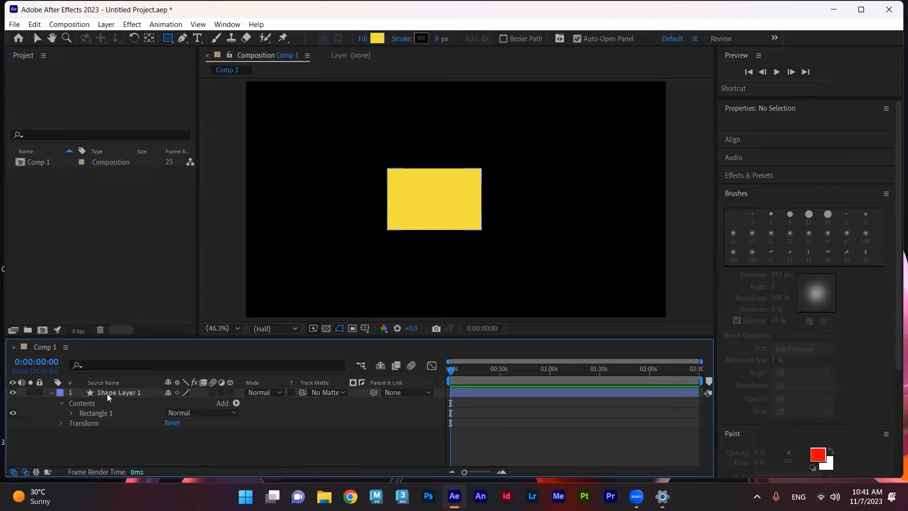
{"action": "left_click_drag", "start_coordinate": [561, 157], "coordinate": [589, 198]}
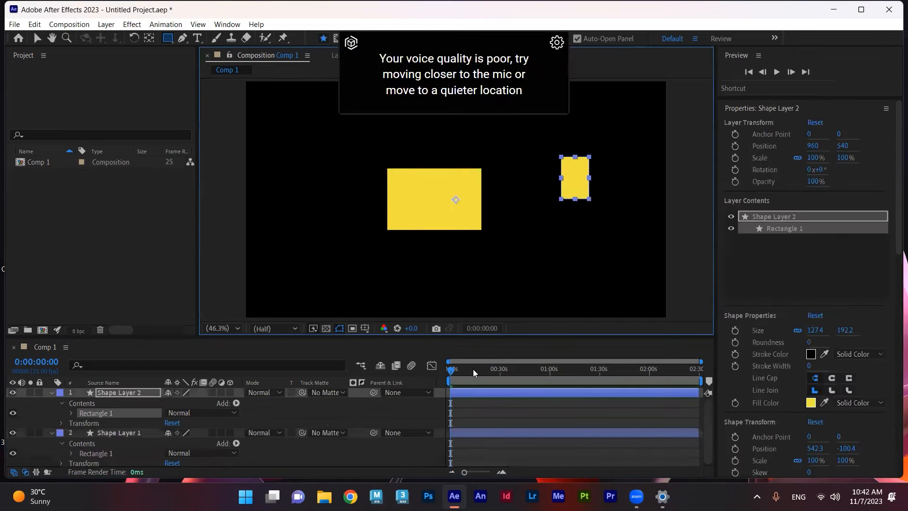
{"action": "left_click", "coordinate": [98, 437]}
{"action": "key", "text": "Delete"}
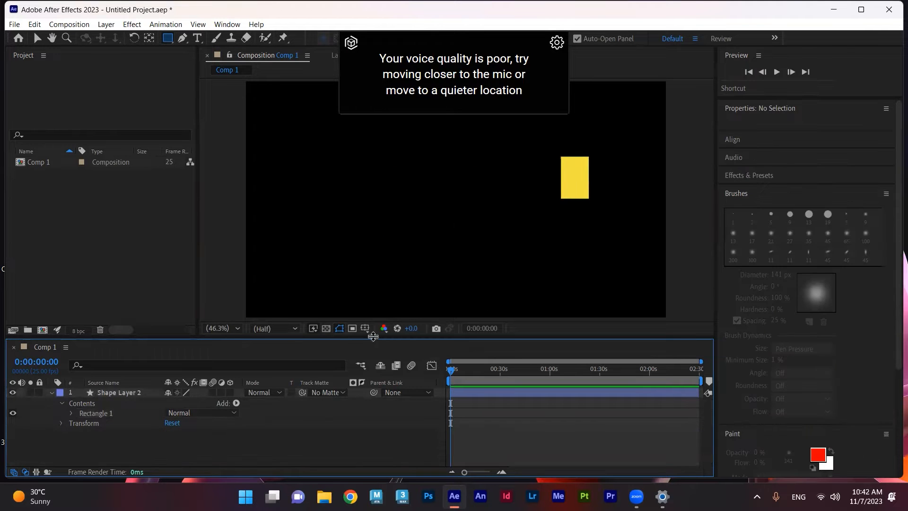
{"action": "left_click", "coordinate": [110, 394]}
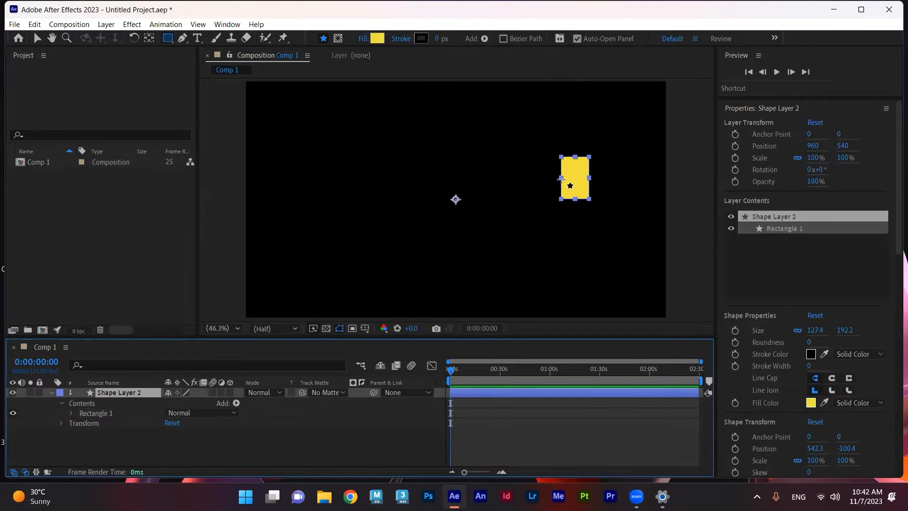
{"action": "key", "text": "Delete"}
Draw a yellow rectangle of about 493 × 287 px near the composition's centre and set its stroke colour type to Radial Gradient.
{"action": "left_click_drag", "start_coordinate": [373, 174], "coordinate": [480, 237]}
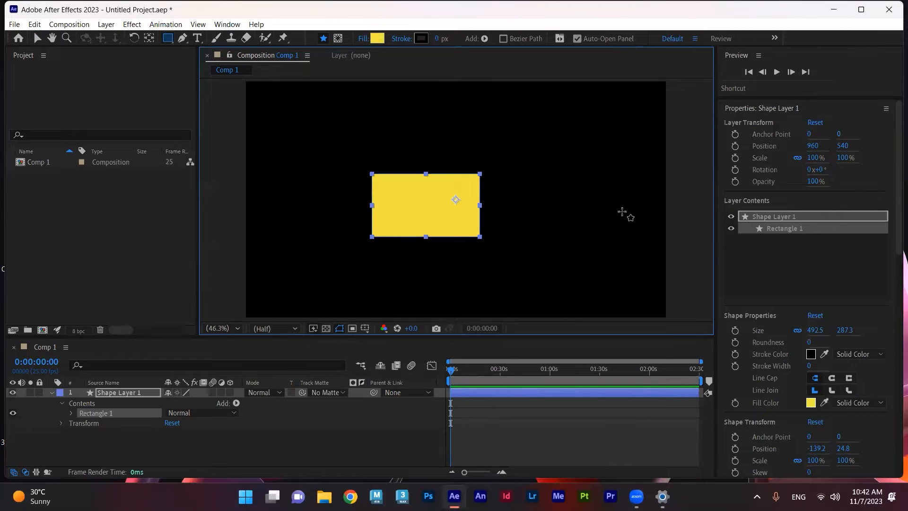
{"action": "scroll", "coordinate": [851, 243], "scroll_direction": "down", "scroll_amount": 3}
{"action": "left_click", "coordinate": [859, 241]}
{"action": "left_click", "coordinate": [831, 269]}
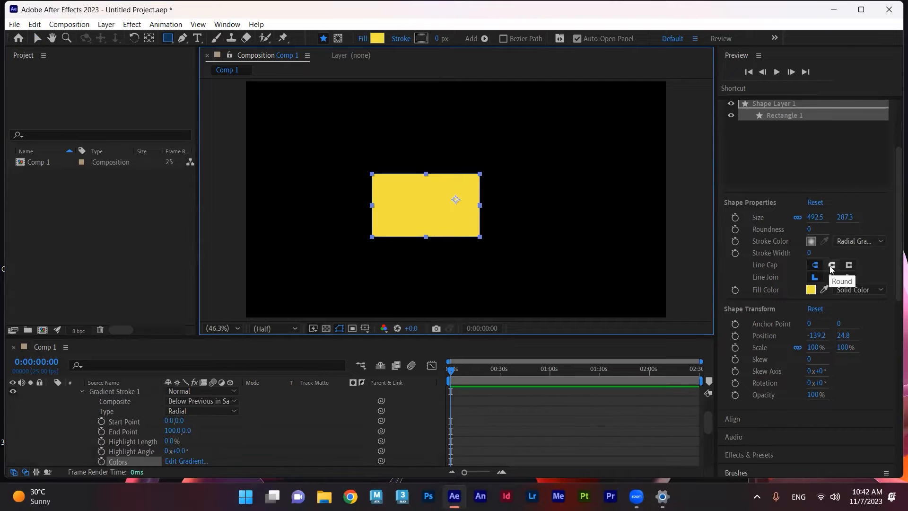
Set the rectangle stroke's line cap to Projecting and its line join to Round.
{"action": "left_click", "coordinate": [832, 265]}
{"action": "left_click", "coordinate": [848, 266]}
{"action": "left_click", "coordinate": [832, 279]}
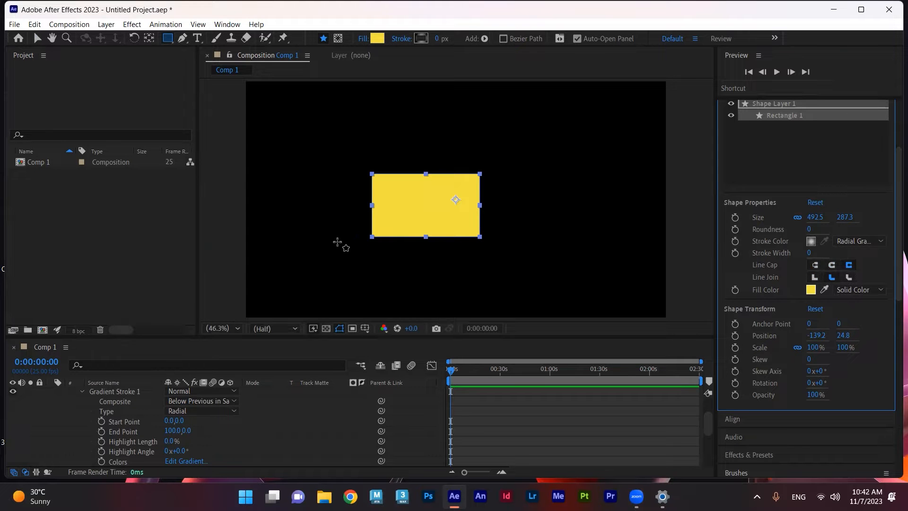
Examine the shape layer's contents in the timeline, including the rectangle's path and gradient stroke settings.
{"action": "right_click", "coordinate": [102, 413]}
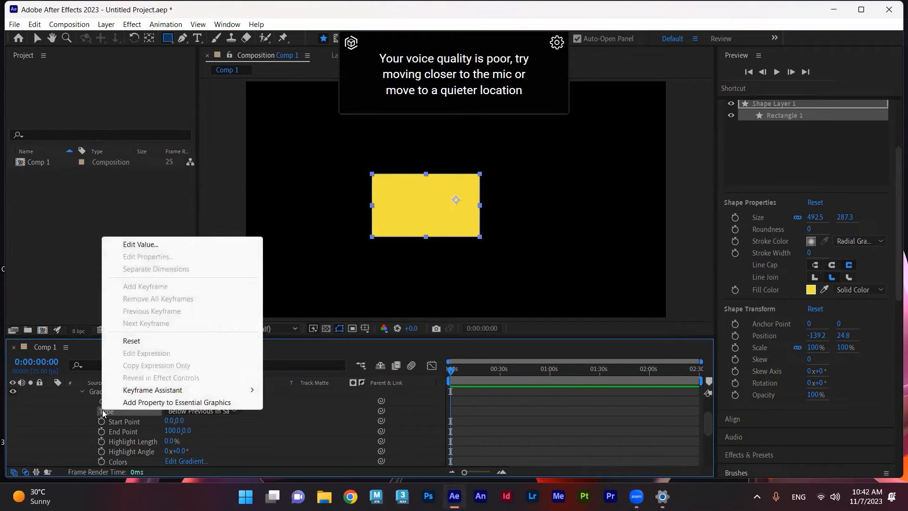
{"action": "left_click", "coordinate": [78, 417]}
{"action": "key", "text": "v"}
{"action": "left_click", "coordinate": [420, 217]}
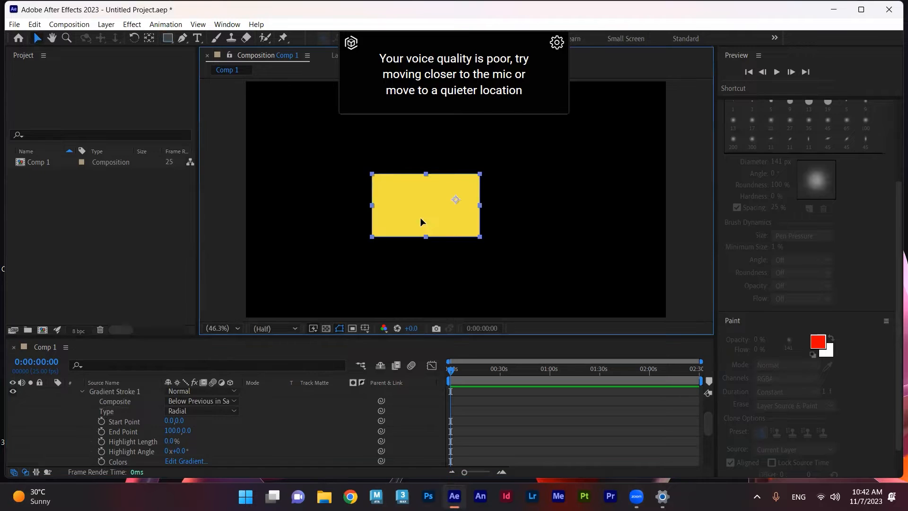
{"action": "scroll", "coordinate": [836, 318], "scroll_direction": "up", "scroll_amount": 5}
{"action": "scroll", "coordinate": [836, 318], "scroll_direction": "down", "scroll_amount": 3}
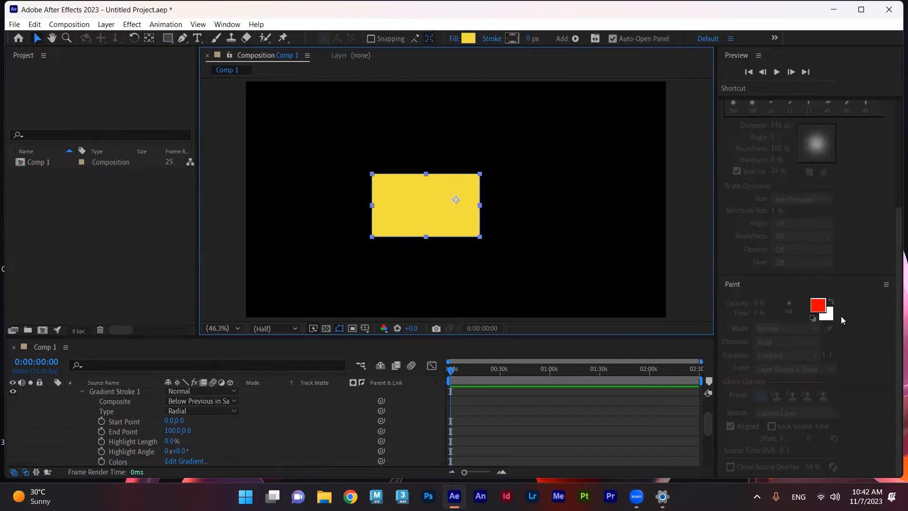
{"action": "scroll", "coordinate": [103, 394], "scroll_direction": "up", "scroll_amount": 2}
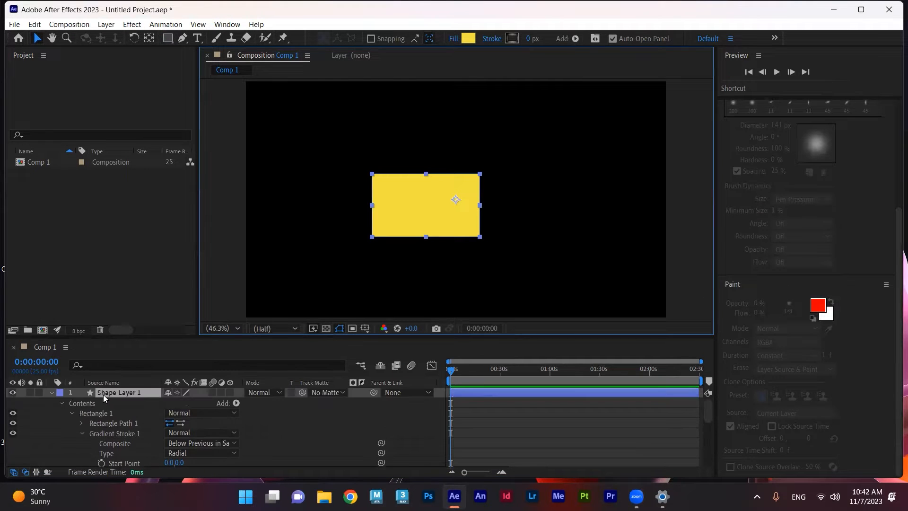
{"action": "left_click", "coordinate": [71, 413]}
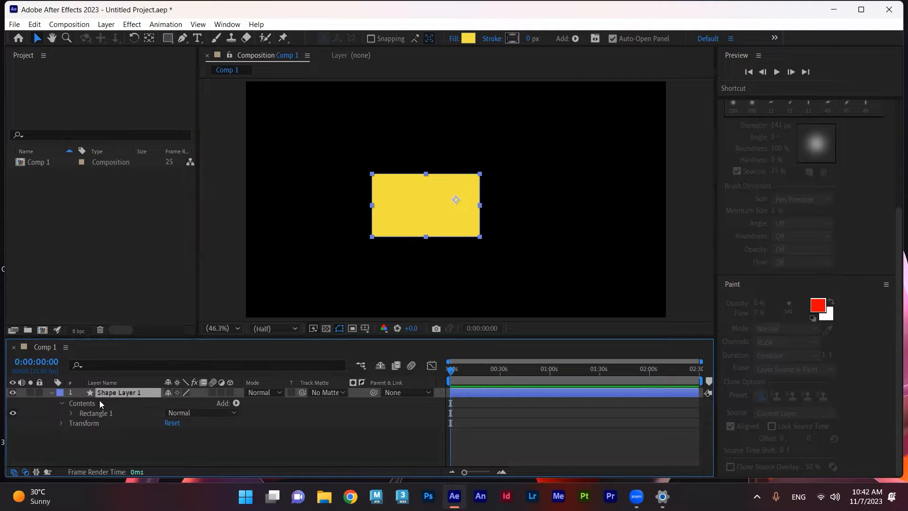
{"action": "left_click", "coordinate": [73, 413]}
{"action": "scroll", "coordinate": [81, 414], "scroll_direction": "down", "scroll_amount": 1}
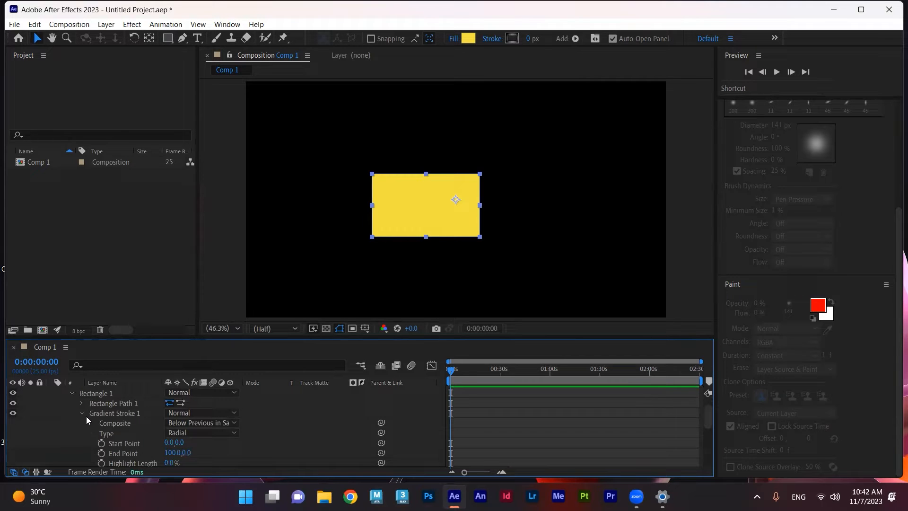
{"action": "left_click", "coordinate": [116, 413]}
{"action": "left_click", "coordinate": [125, 400]}
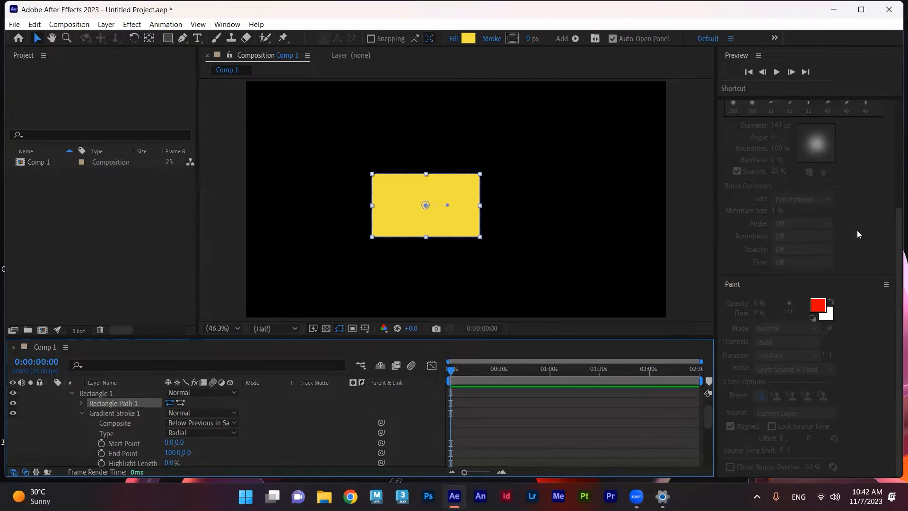
{"action": "scroll", "coordinate": [828, 250], "scroll_direction": "up", "scroll_amount": 3}
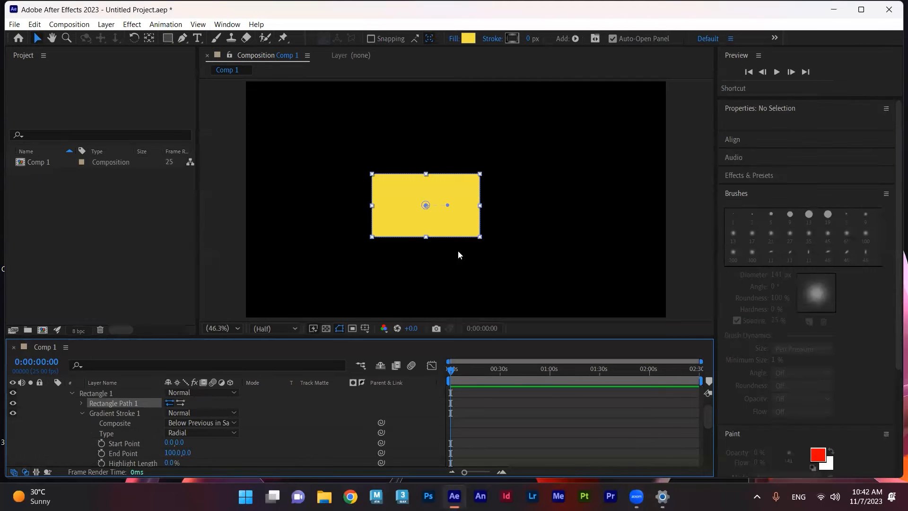
Try the Bevel and Miter line joins on the gradient stroke, and set its line cap to Round.
{"action": "left_click", "coordinate": [119, 413]}
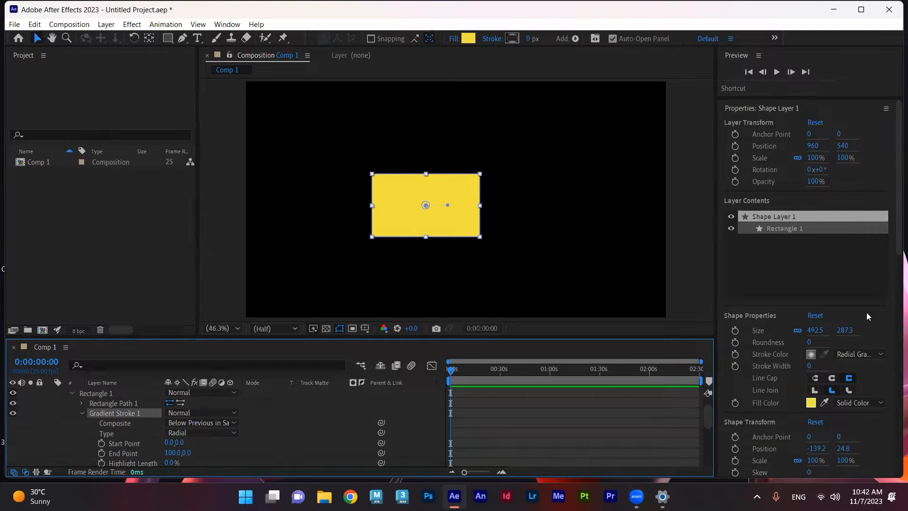
{"action": "scroll", "coordinate": [837, 310], "scroll_direction": "down", "scroll_amount": 5}
{"action": "left_click", "coordinate": [849, 165]}
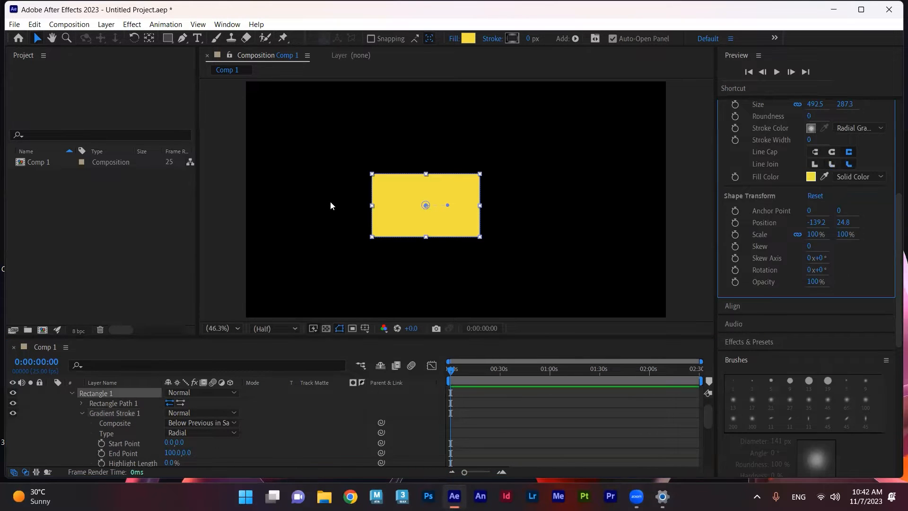
{"action": "key", "text": "slash"}
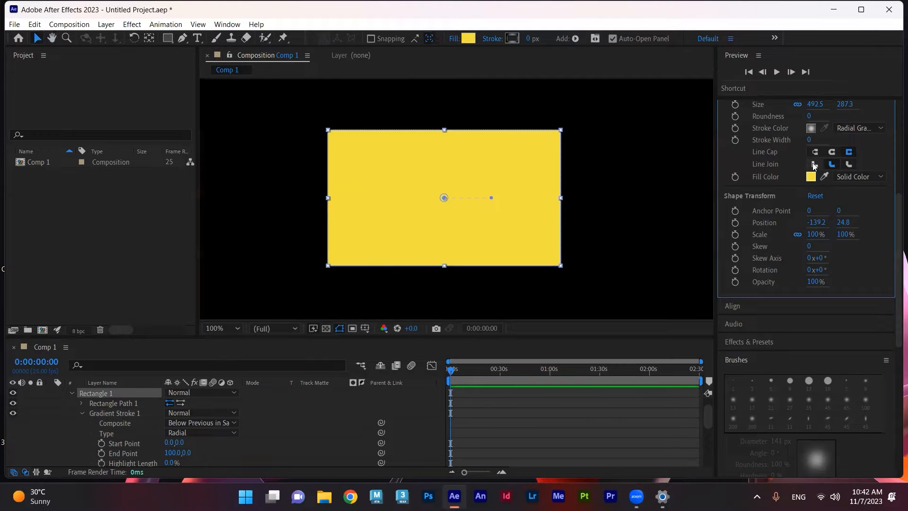
{"action": "left_click", "coordinate": [814, 164]}
{"action": "left_click", "coordinate": [832, 153]}
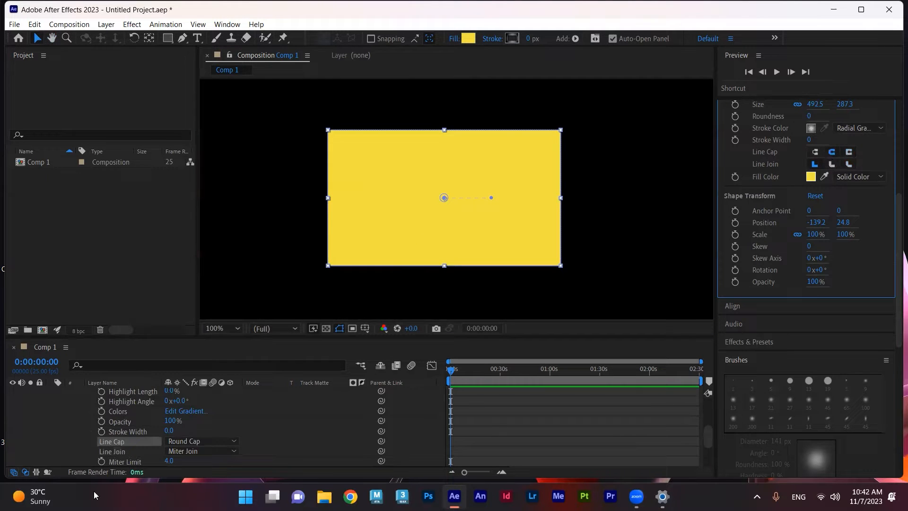
Set the gradient stroke's line cap to Projecting Cap.
{"action": "left_click", "coordinate": [191, 440]}
{"action": "left_click", "coordinate": [151, 441]}
{"action": "left_click", "coordinate": [203, 441]}
{"action": "left_click", "coordinate": [219, 430]}
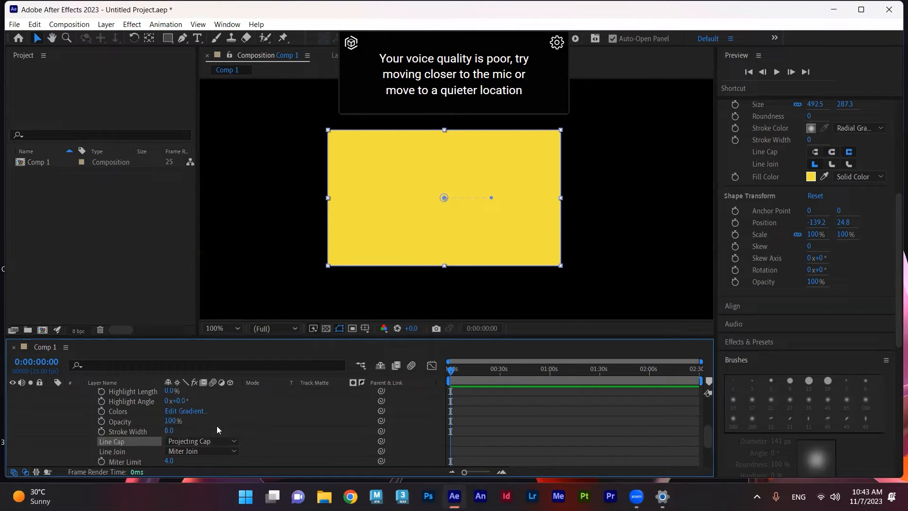
Move the gradient stroke's start point toward the rectangle's lower-right corner and scale the rectangle down to about 91.5 × 91.1%.
{"action": "left_click_drag", "start_coordinate": [443, 197], "coordinate": [452, 200]}
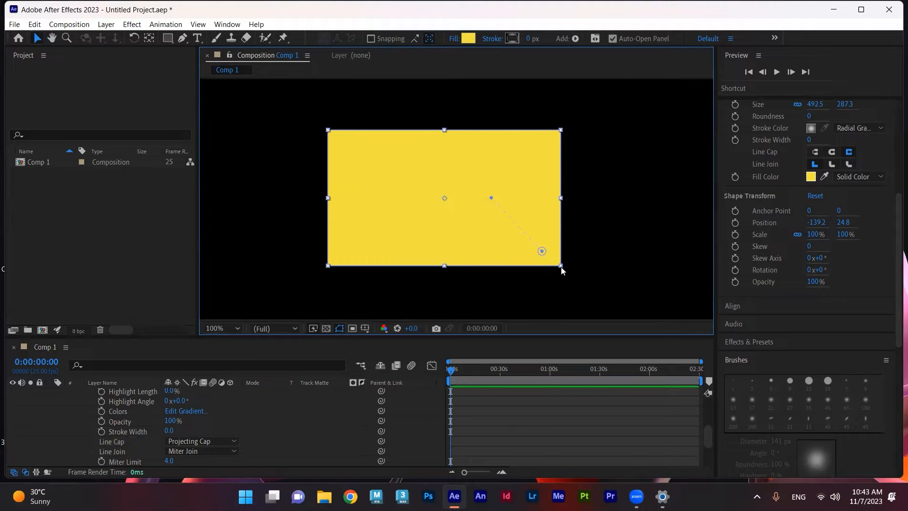
{"action": "left_click_drag", "start_coordinate": [561, 265], "coordinate": [552, 261]}
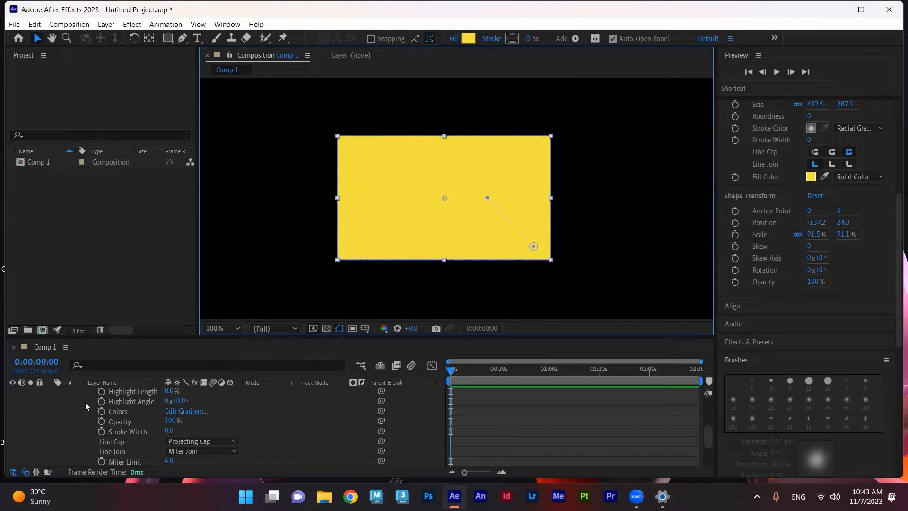
Convert the rectangle's parametric path to a Bezier path.
{"action": "scroll", "coordinate": [106, 421], "scroll_direction": "up", "scroll_amount": 5}
{"action": "left_click", "coordinate": [80, 433]}
{"action": "right_click", "coordinate": [105, 423]}
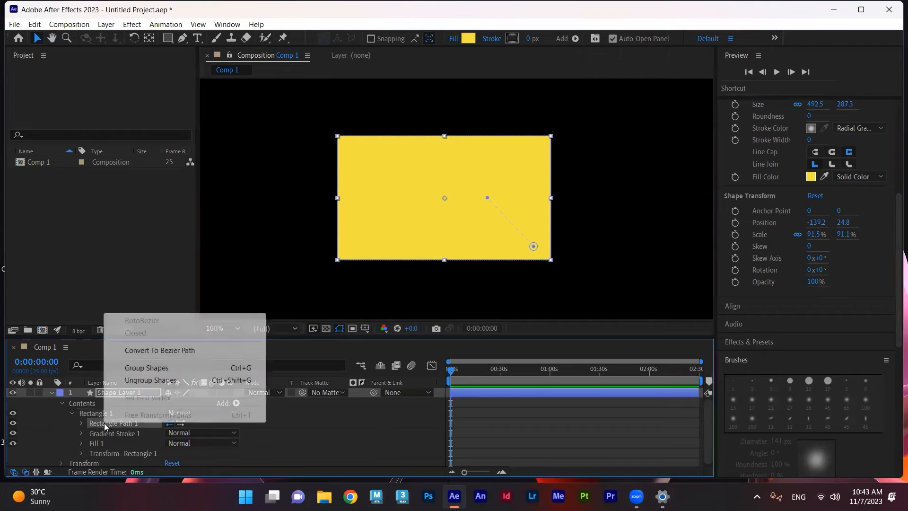
{"action": "left_click", "coordinate": [169, 351]}
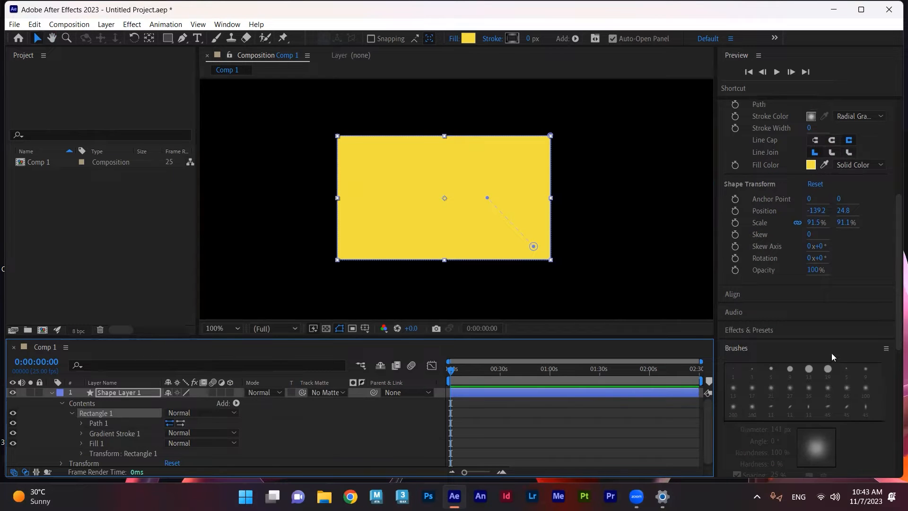
Try the Bevel line join on the converted path's stroke and set the line join to Round.
{"action": "left_click", "coordinate": [108, 423]}
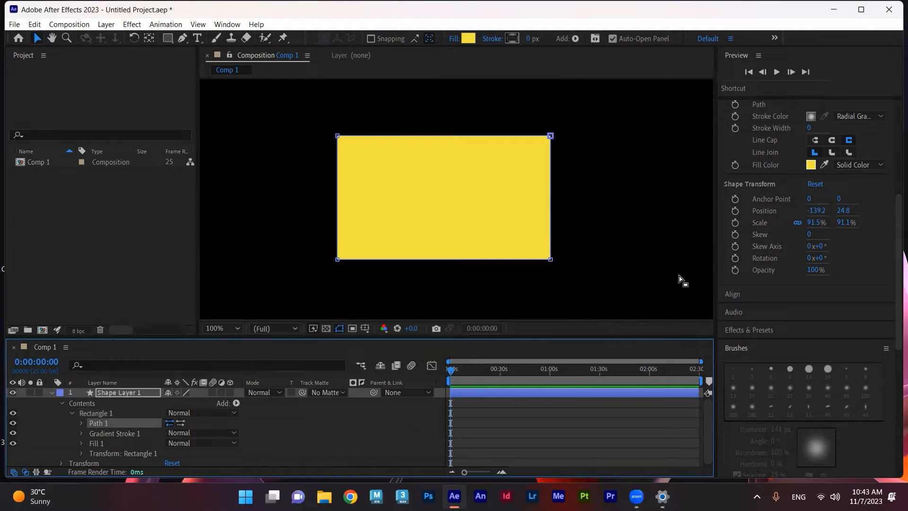
{"action": "scroll", "coordinate": [829, 360], "scroll_direction": "down", "scroll_amount": 6}
{"action": "scroll", "coordinate": [821, 356], "scroll_direction": "up", "scroll_amount": 5}
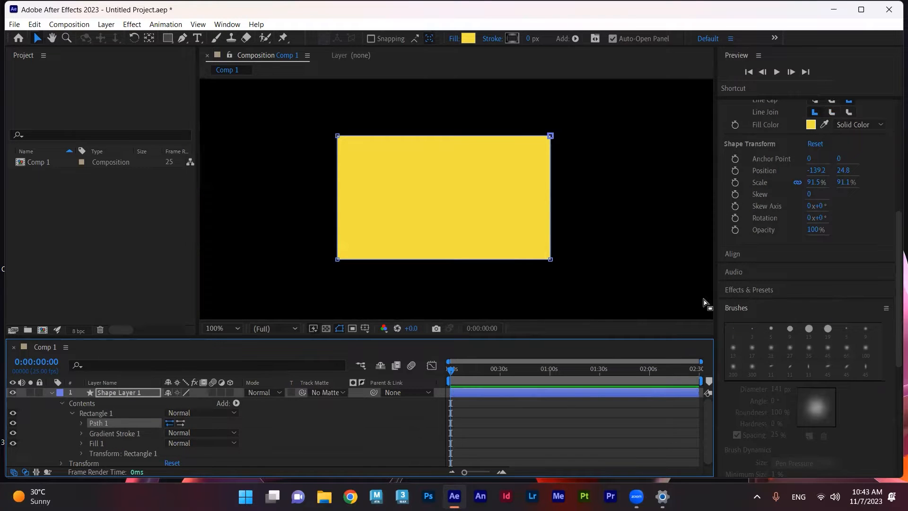
{"action": "scroll", "coordinate": [764, 209], "scroll_direction": "up", "scroll_amount": 5}
{"action": "left_click", "coordinate": [848, 338]}
{"action": "left_click", "coordinate": [835, 339]}
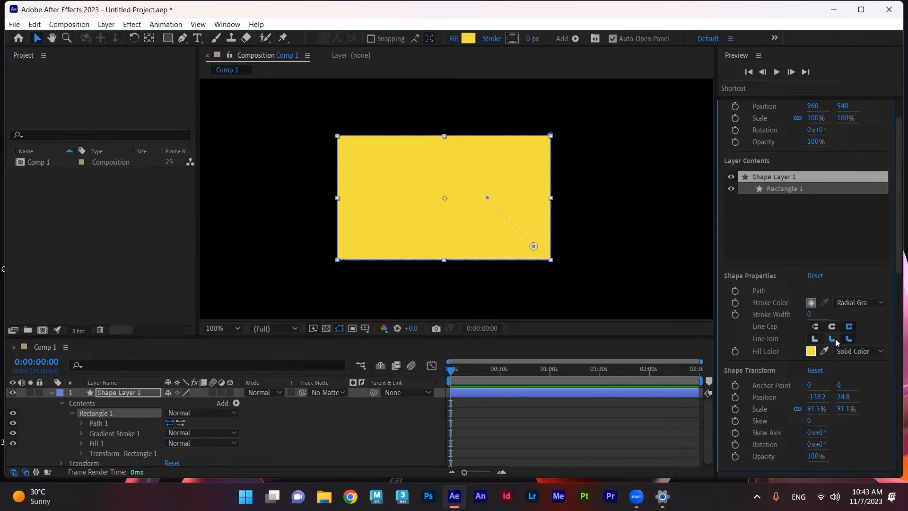
Try the Round line cap and a gradient stroke point closer to the rectangle's centre, and undo these changes.
{"action": "left_click", "coordinate": [834, 325]}
{"action": "left_click_drag", "start_coordinate": [535, 243], "coordinate": [515, 226]}
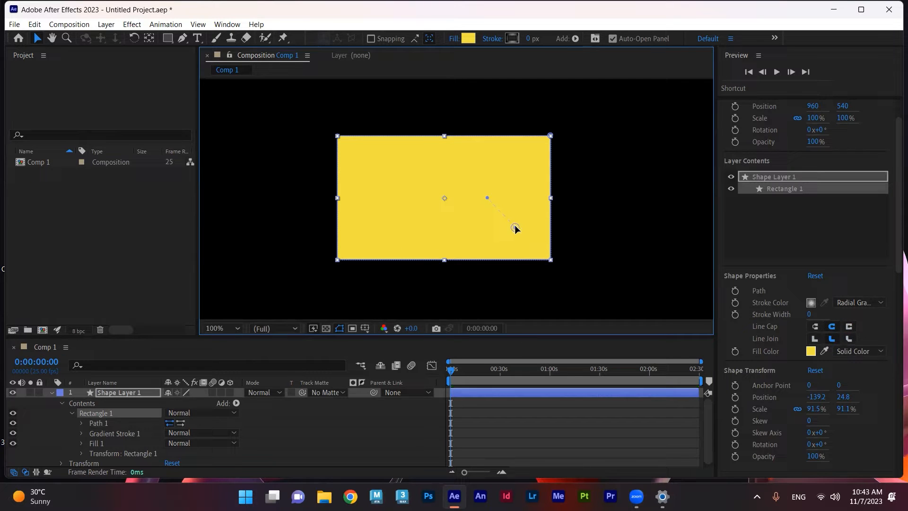
{"action": "left_click_drag", "start_coordinate": [551, 263], "coordinate": [539, 247]}
{"action": "key", "text": "ctrl+z"}
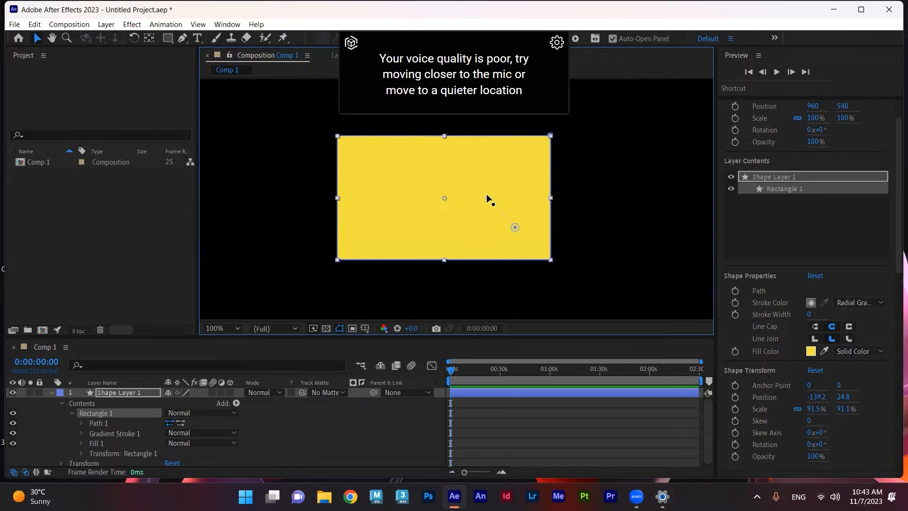
{"action": "left_click_drag", "start_coordinate": [472, 209], "coordinate": [463, 231]}
{"action": "key", "text": "ctrl+z"}
{"action": "key", "text": "ctrl+z"}
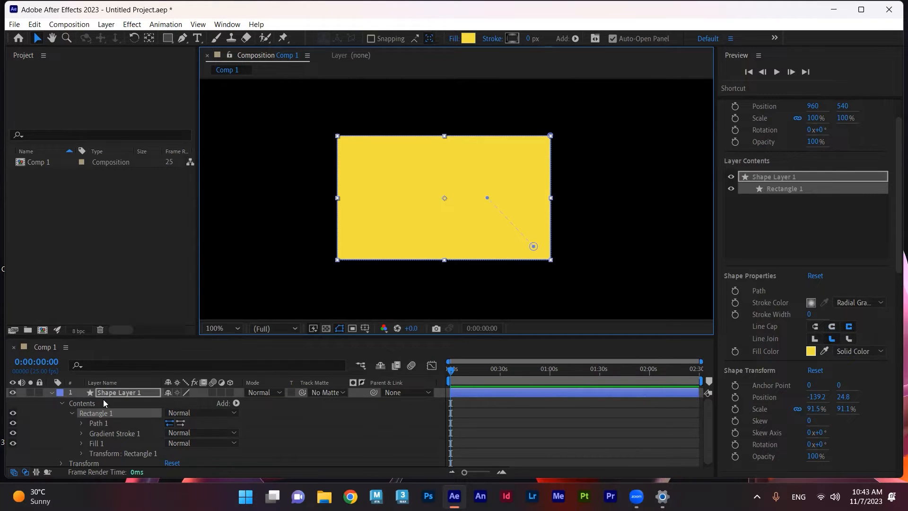
Replace the rectangle's shape layer with a five-point star, outer radius about 124, drawn in the composition's upper middle.
{"action": "left_click", "coordinate": [112, 397]}
{"action": "key", "text": "Delete"}
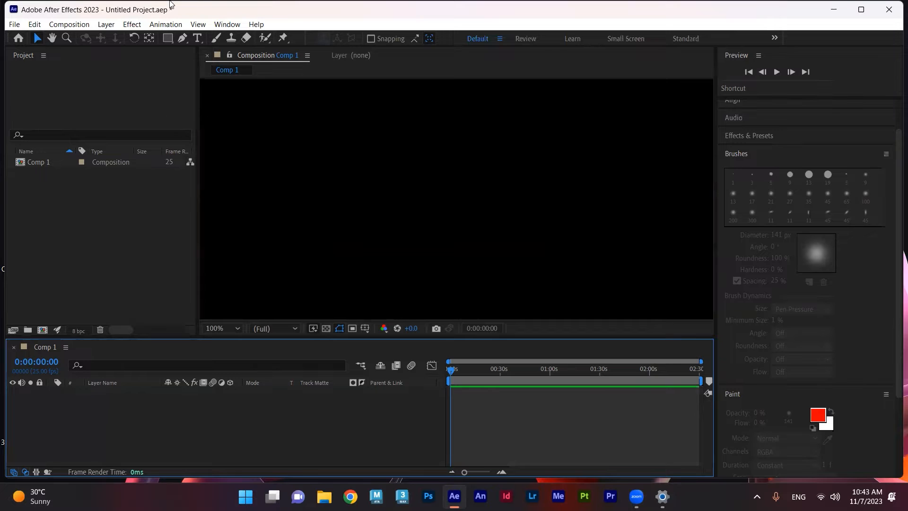
{"action": "mouse_move", "coordinate": [167, 38]}
{"action": "left_mouse_down"}
{"action": "mouse_move", "coordinate": [208, 61]}
{"action": "mouse_move", "coordinate": [208, 89]}
{"action": "left_mouse_up"}
{"action": "mouse_move", "coordinate": [412, 157]}
{"action": "left_mouse_down"}
{"action": "mouse_move", "coordinate": [425, 189]}
{"action": "mouse_move", "coordinate": [416, 265]}
{"action": "left_mouse_up"}
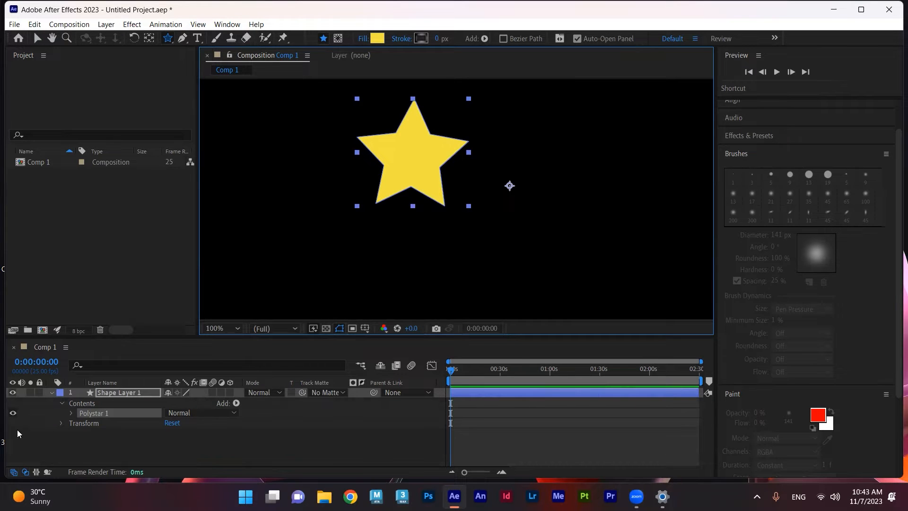
Examine the star's shape and transform properties, such as points, radii, stroke, fill and skew.
{"action": "left_click", "coordinate": [94, 422]}
{"action": "left_click", "coordinate": [116, 394]}
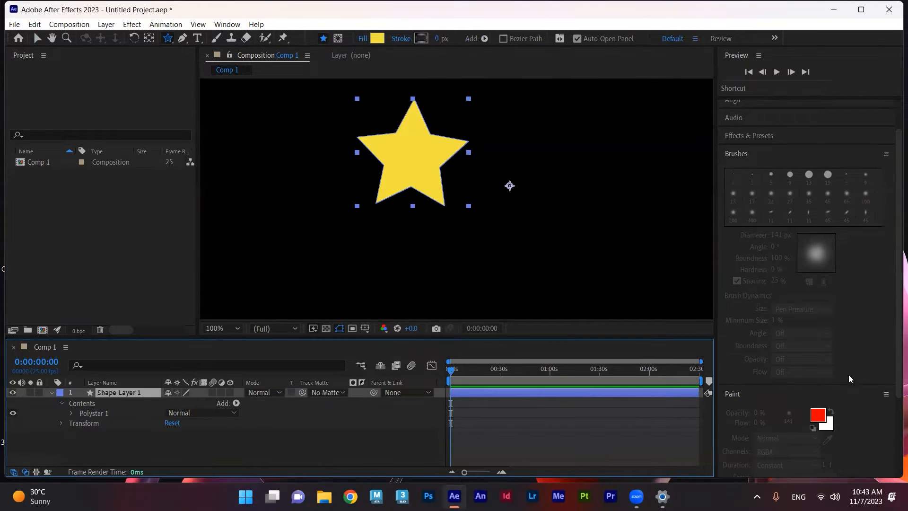
{"action": "scroll", "coordinate": [834, 352], "scroll_direction": "down", "scroll_amount": 3}
{"action": "scroll", "coordinate": [834, 350], "scroll_direction": "up", "scroll_amount": 4}
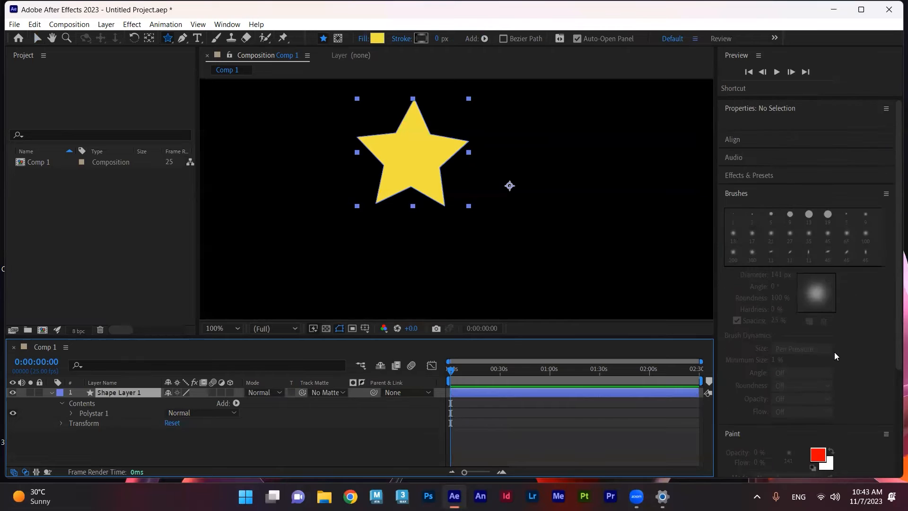
{"action": "left_click", "coordinate": [83, 412]}
{"action": "scroll", "coordinate": [793, 356], "scroll_direction": "down", "scroll_amount": 5}
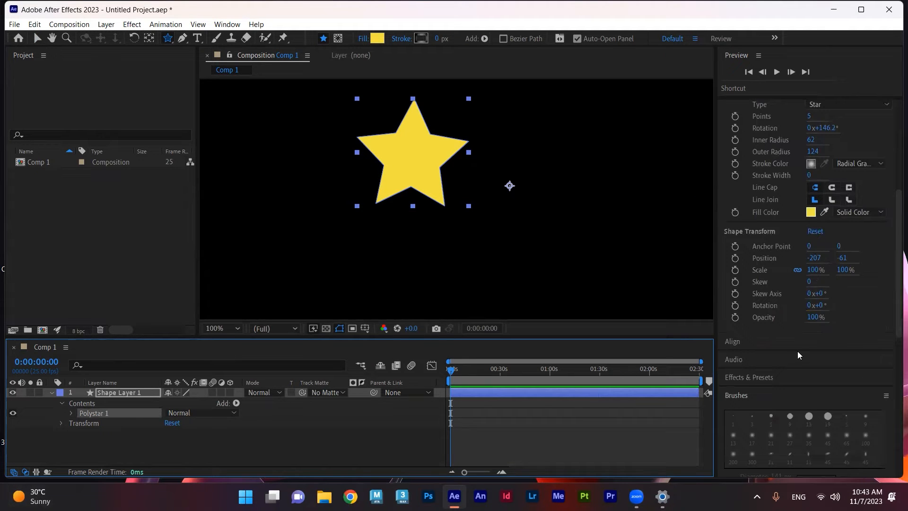
{"action": "mouse_move", "coordinate": [810, 283]}
{"action": "left_mouse_down"}
{"action": "mouse_move", "coordinate": [833, 283]}
{"action": "mouse_move", "coordinate": [807, 283]}
{"action": "left_mouse_up"}
Add a second solid Fill to the star's Polystar 1 group.
{"action": "left_click", "coordinate": [246, 415]}
{"action": "left_click", "coordinate": [237, 410]}
{"action": "left_click", "coordinate": [237, 404]}
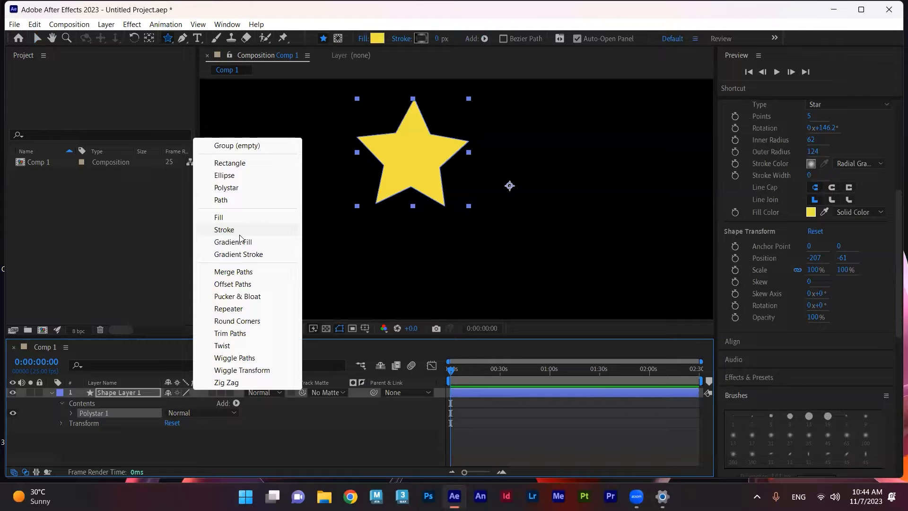
{"action": "left_click", "coordinate": [222, 218]}
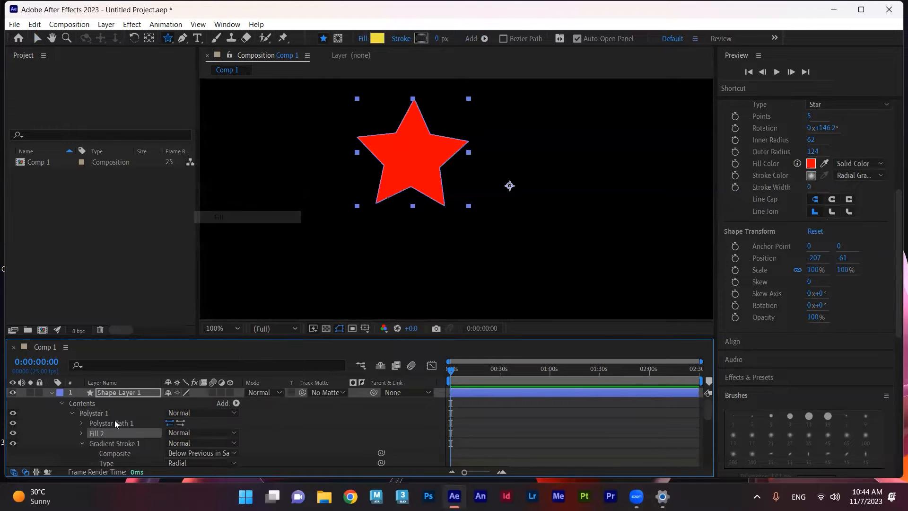
{"action": "scroll", "coordinate": [133, 427], "scroll_direction": "down", "scroll_amount": 3}
{"action": "scroll", "coordinate": [149, 433], "scroll_direction": "up", "scroll_amount": 3}
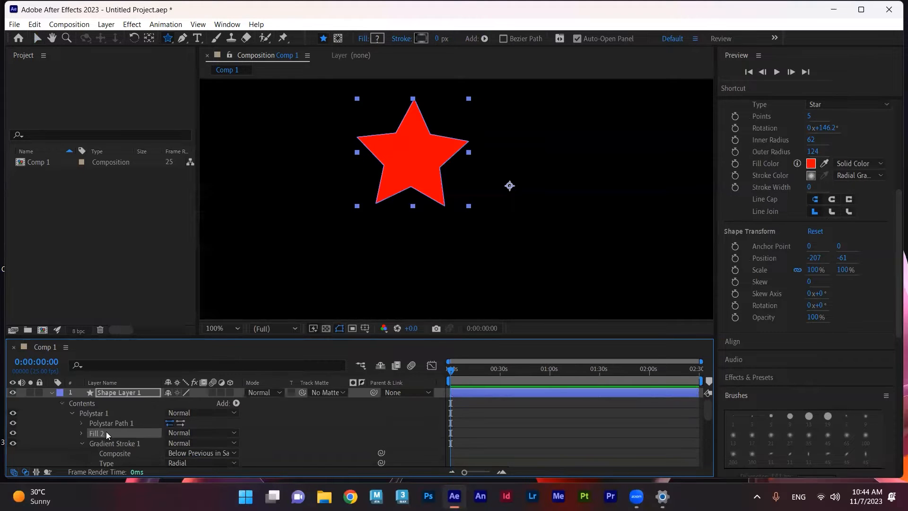
Animate the new fill's color from red at 0:00:00:00 to green (65FF00) at 0:00:23:04.
{"action": "left_click", "coordinate": [81, 433]}
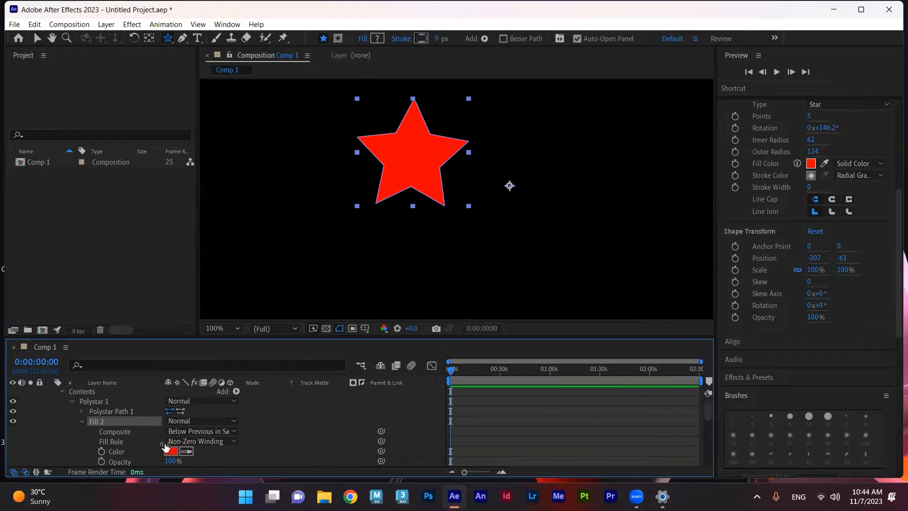
{"action": "scroll", "coordinate": [154, 444], "scroll_direction": "down", "scroll_amount": 1}
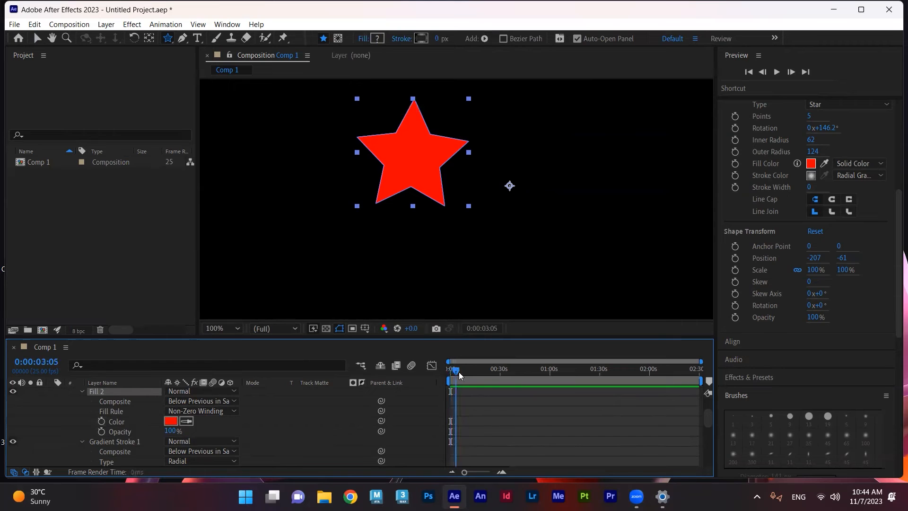
{"action": "left_click", "coordinate": [101, 421]}
{"action": "left_click", "coordinate": [489, 370]}
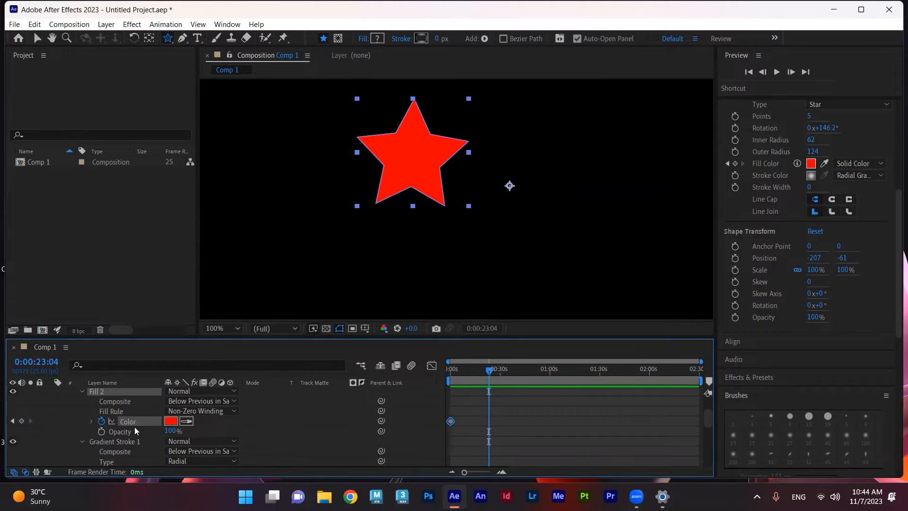
{"action": "left_click", "coordinate": [170, 422]}
{"action": "left_click", "coordinate": [593, 310]}
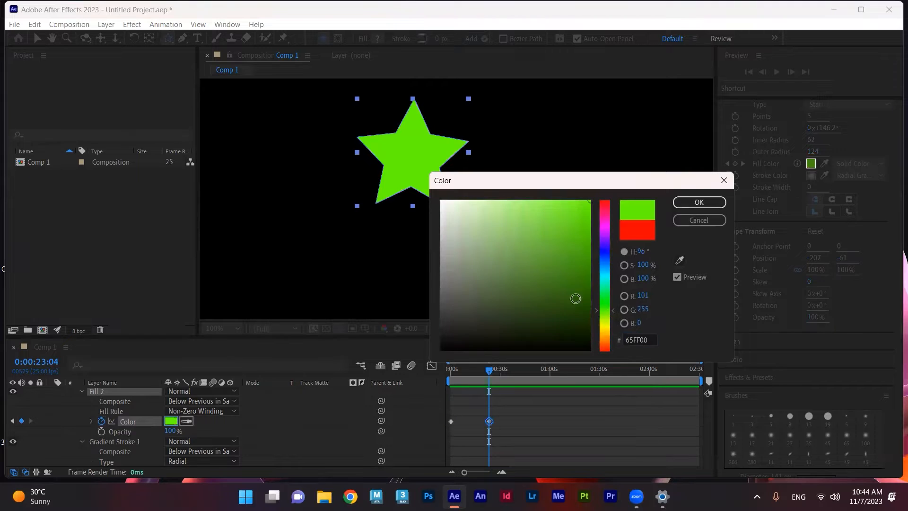
{"action": "left_click", "coordinate": [683, 200]}
{"action": "left_click_drag", "start_coordinate": [488, 370], "coordinate": [450, 372]}
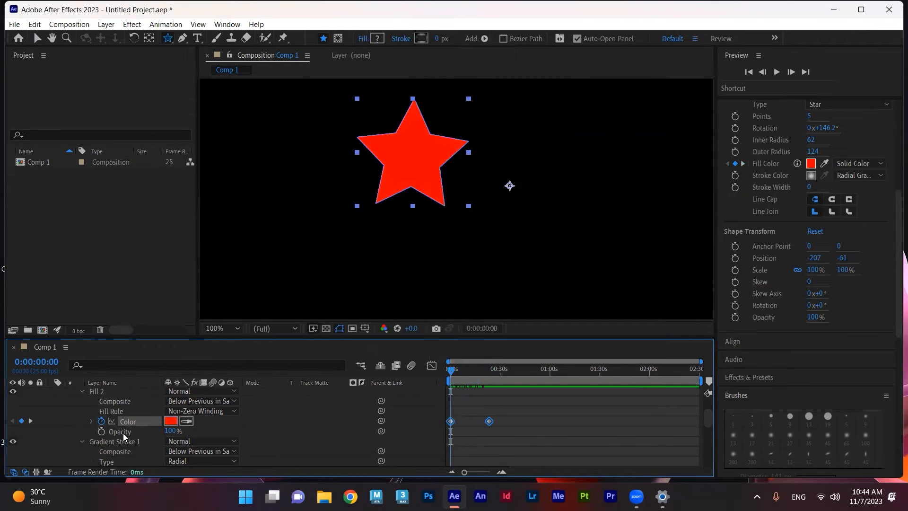
Try a Gradient Fill on the star and delete it.
{"action": "scroll", "coordinate": [125, 432], "scroll_direction": "up", "scroll_amount": 2}
{"action": "scroll", "coordinate": [125, 431], "scroll_direction": "up", "scroll_amount": 1}
{"action": "left_click", "coordinate": [236, 403]}
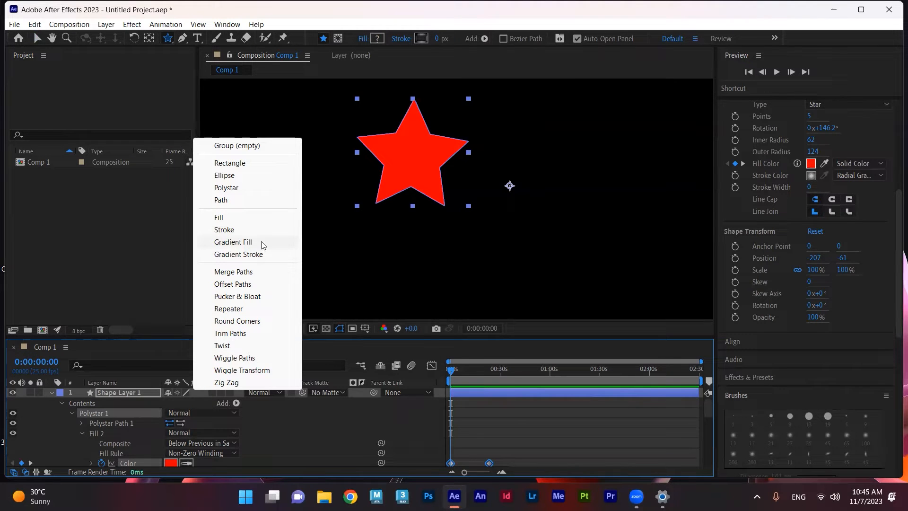
{"action": "left_click", "coordinate": [250, 244]}
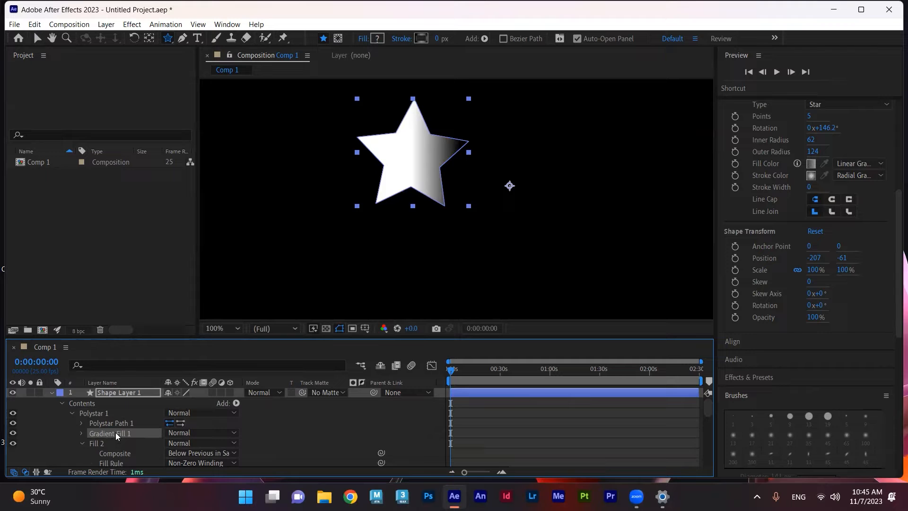
{"action": "key", "text": "Delete"}
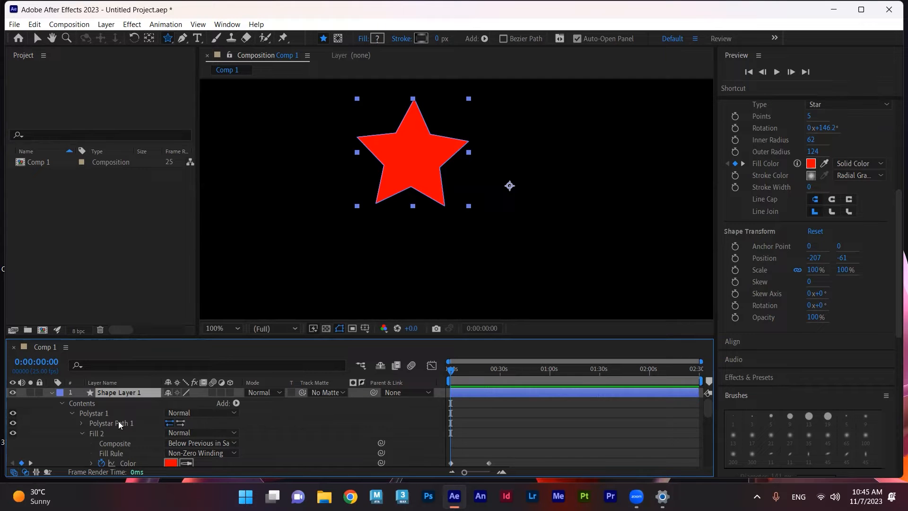
Add a Pucker & Bloat operation to the star's shape layer and set its Amount to 11.
{"action": "left_click", "coordinate": [236, 403]}
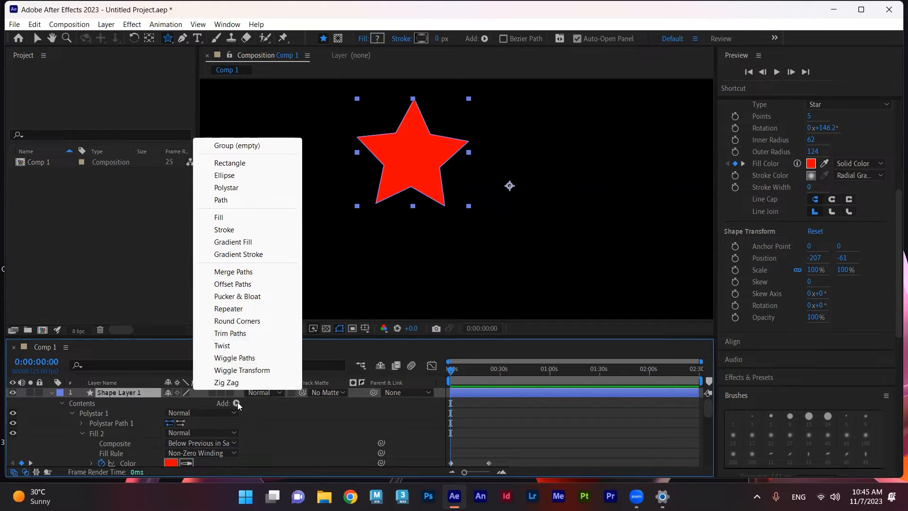
{"action": "left_click", "coordinate": [260, 300]}
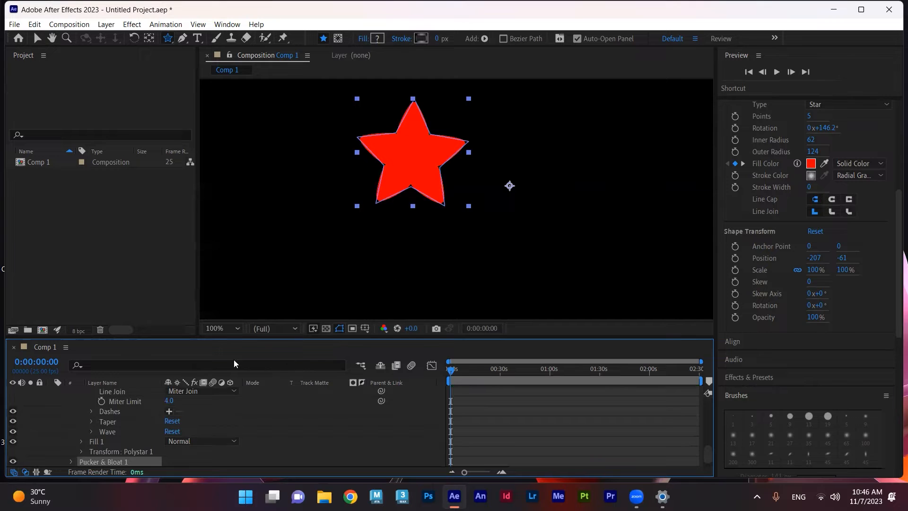
{"action": "scroll", "coordinate": [198, 440], "scroll_direction": "down", "scroll_amount": 1}
{"action": "left_click", "coordinate": [72, 452]}
{"action": "scroll", "coordinate": [185, 441], "scroll_direction": "down", "scroll_amount": 1}
{"action": "mouse_move", "coordinate": [168, 453]}
{"action": "left_mouse_down"}
{"action": "mouse_move", "coordinate": [236, 446]}
{"action": "mouse_move", "coordinate": [87, 450]}
{"action": "mouse_move", "coordinate": [204, 442]}
{"action": "mouse_move", "coordinate": [160, 440]}
{"action": "left_mouse_up"}
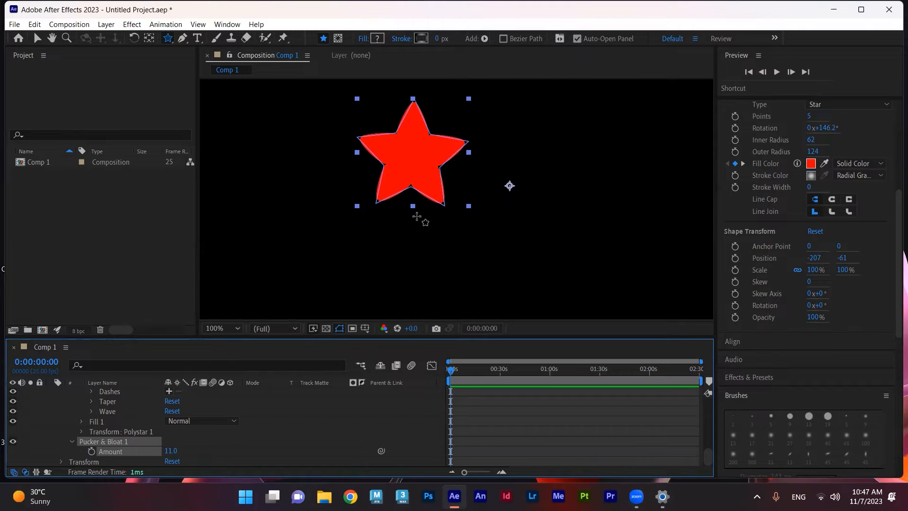
Keyframe the Pucker & Bloat Amount at 0 at the start and raise it strongly at 0:00:11:01 for thin petals.
{"action": "left_click", "coordinate": [90, 452]}
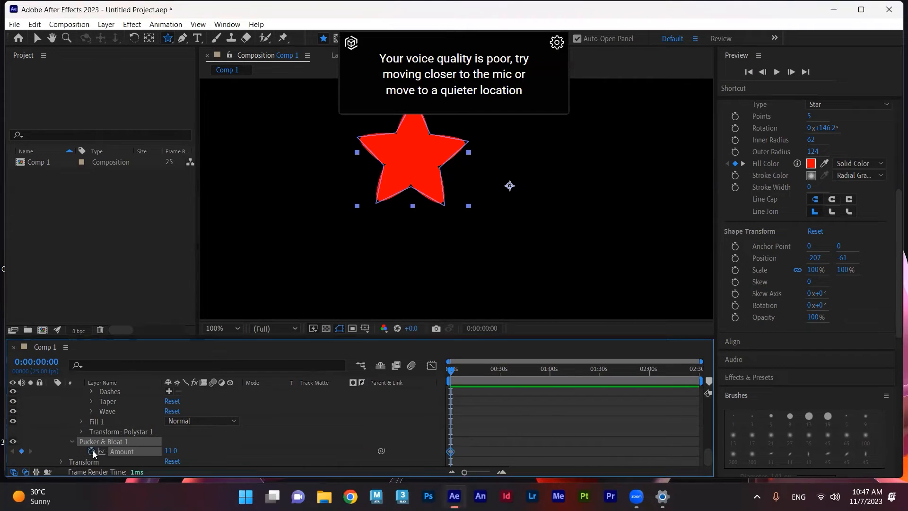
{"action": "left_click_drag", "start_coordinate": [171, 451], "coordinate": [164, 452]}
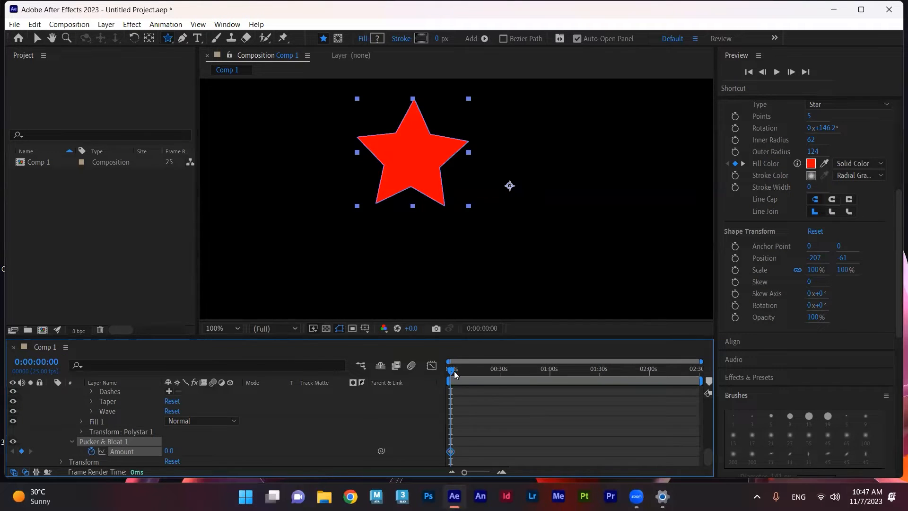
{"action": "left_click_drag", "start_coordinate": [455, 371], "coordinate": [469, 371]}
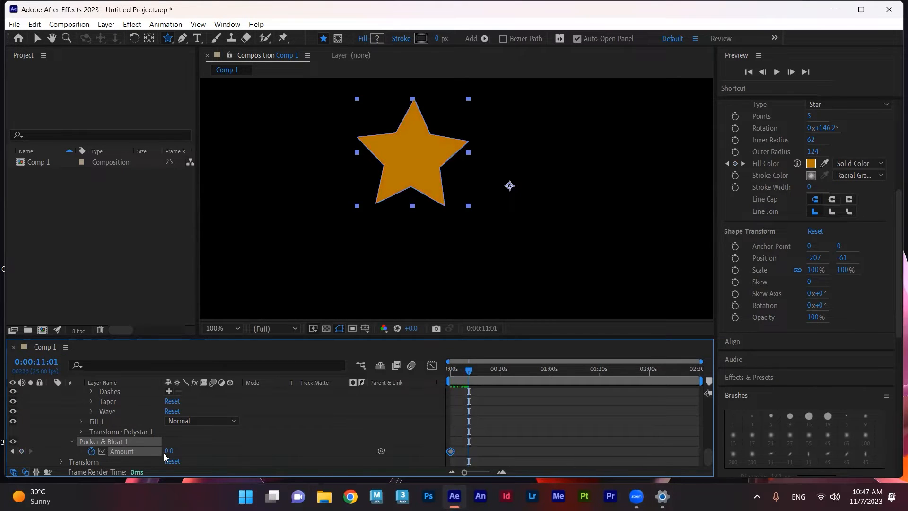
{"action": "left_click_drag", "start_coordinate": [169, 451], "coordinate": [254, 452]}
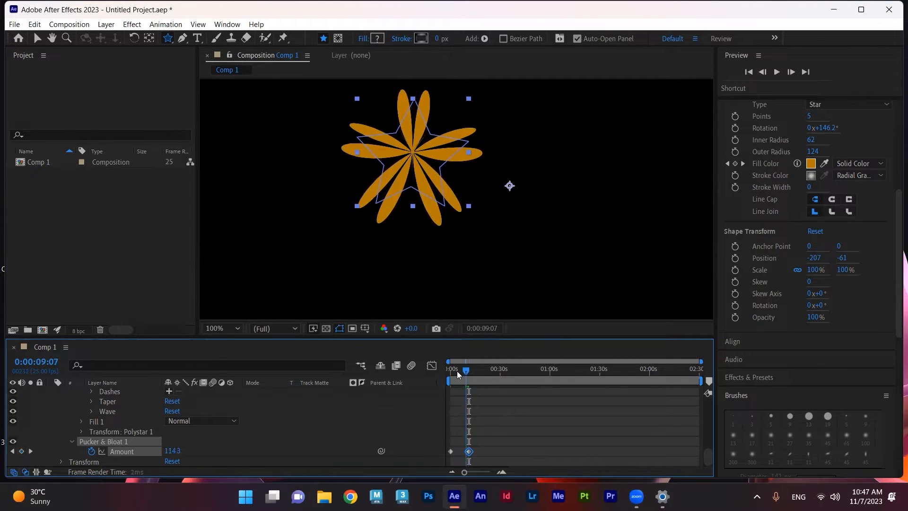
Preview the star's animation from the start and park the current time at 0:00:10:08.
{"action": "left_click_drag", "start_coordinate": [470, 371], "coordinate": [449, 374]}
{"action": "key", "text": "space"}
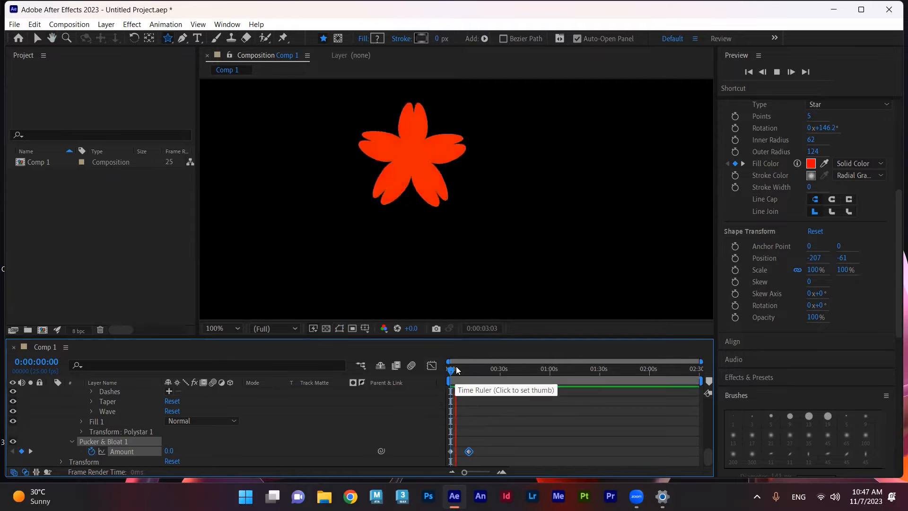
{"action": "left_click", "coordinate": [467, 371]}
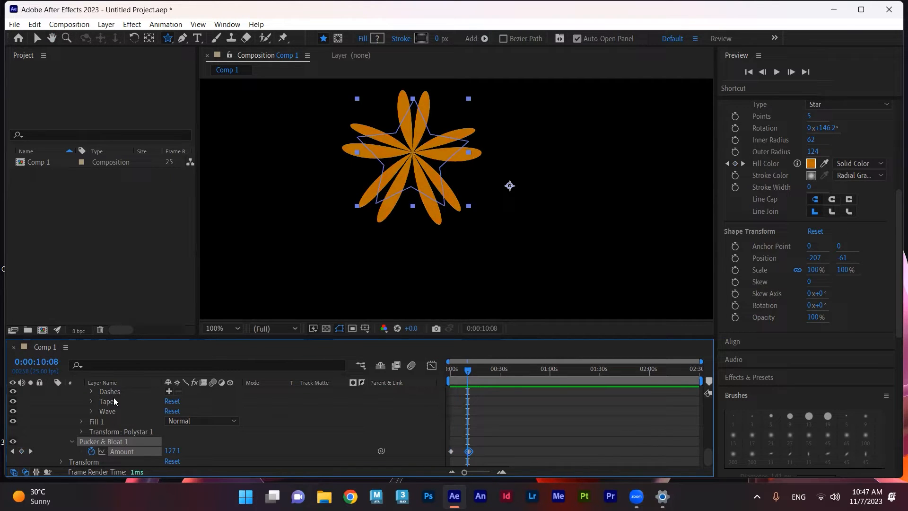
Add a Repeater to the shape layer's contents and reveal its properties.
{"action": "scroll", "coordinate": [212, 457], "scroll_direction": "up", "scroll_amount": 10}
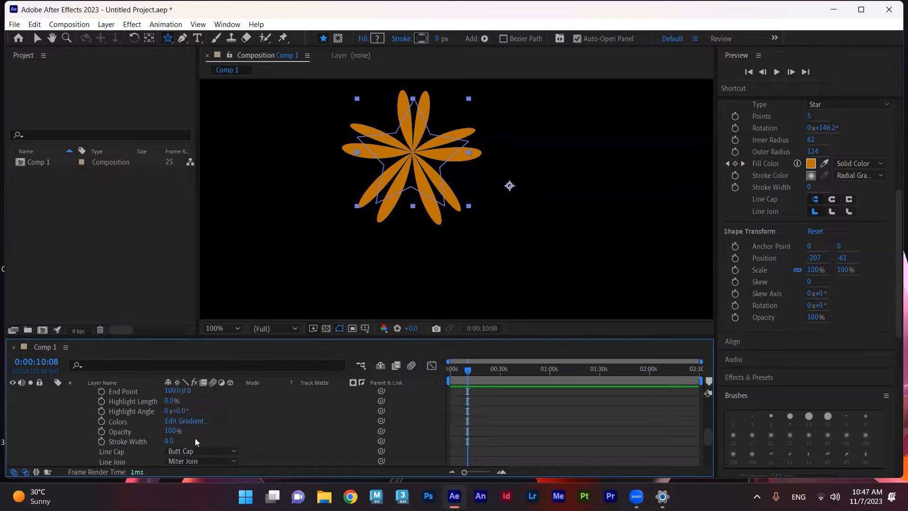
{"action": "left_click", "coordinate": [237, 404]}
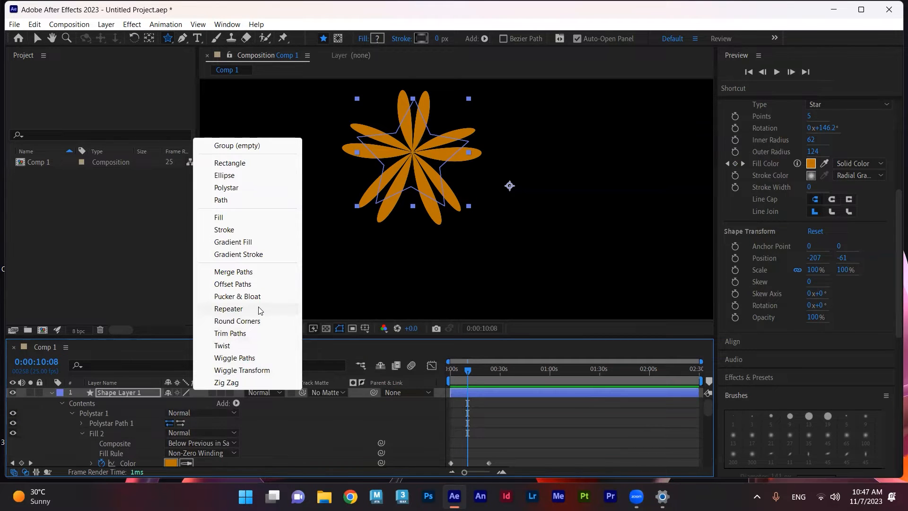
{"action": "left_click", "coordinate": [228, 309]}
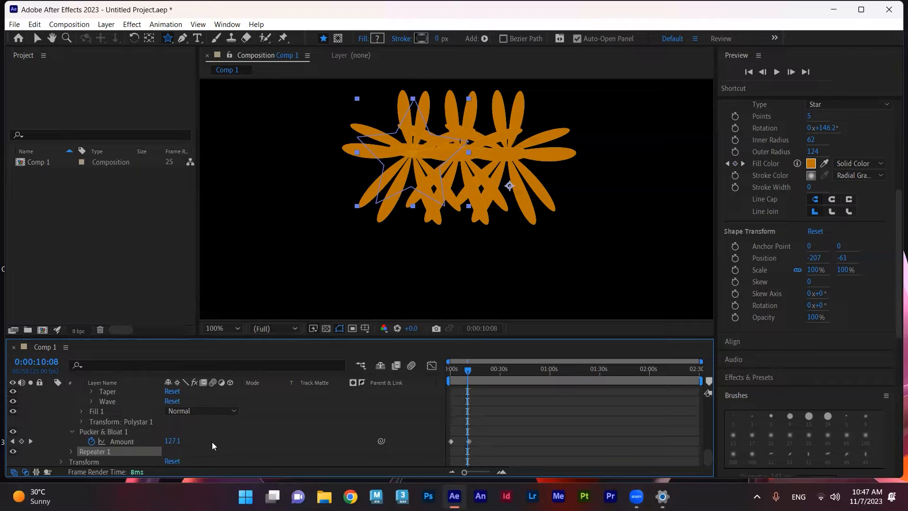
{"action": "left_click", "coordinate": [70, 452]}
{"action": "scroll", "coordinate": [189, 440], "scroll_direction": "down", "scroll_amount": 2}
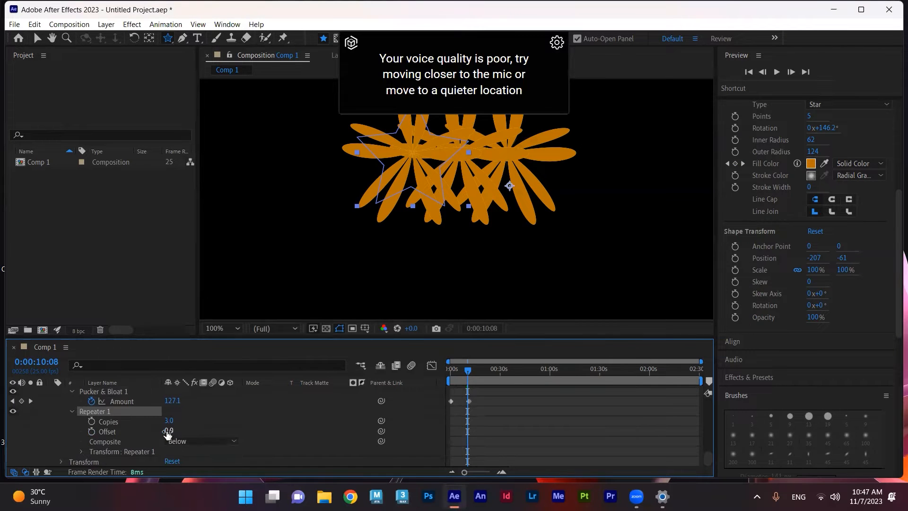
Set the Repeater to 25 copies with an offset of -18 and composite the copies Above.
{"action": "mouse_move", "coordinate": [169, 420]}
{"action": "left_mouse_down"}
{"action": "mouse_move", "coordinate": [182, 420]}
{"action": "mouse_move", "coordinate": [162, 419]}
{"action": "mouse_move", "coordinate": [173, 420]}
{"action": "mouse_move", "coordinate": [157, 431]}
{"action": "left_mouse_up"}
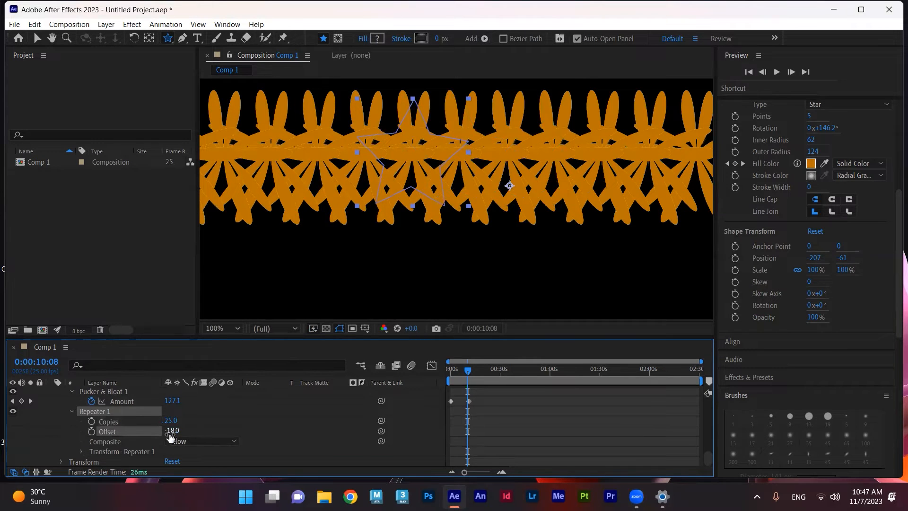
{"action": "left_click", "coordinate": [196, 443]}
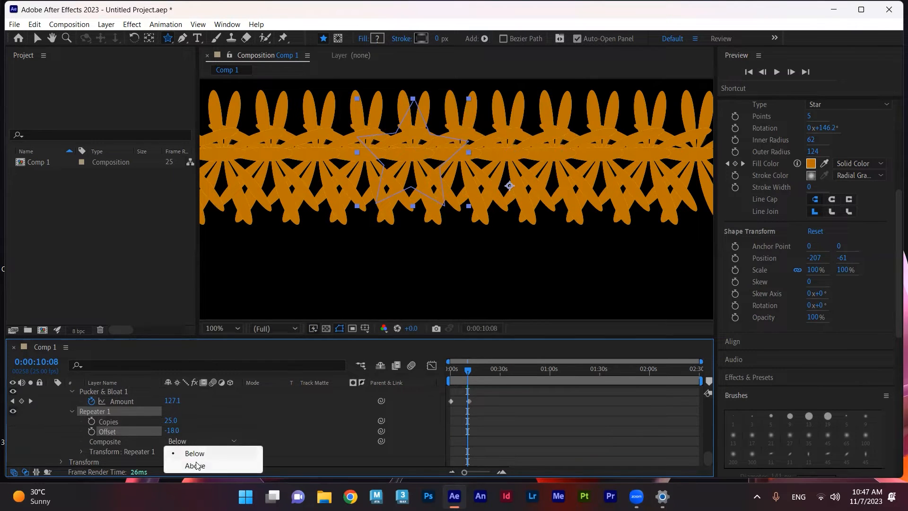
{"action": "left_click", "coordinate": [195, 466]}
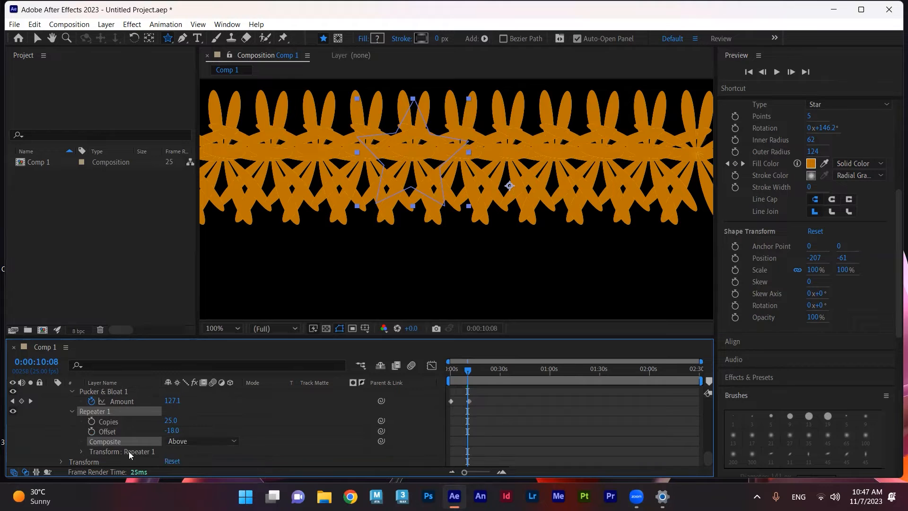
Set the Repeater's transform to a horizontal position of 8, a scale of 110% and a rotation of 24°.
{"action": "left_click", "coordinate": [82, 452]}
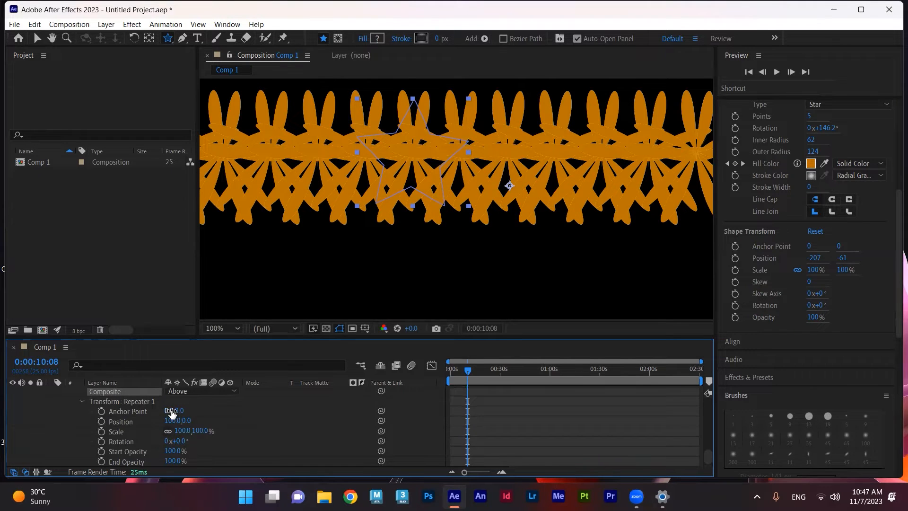
{"action": "left_click_drag", "start_coordinate": [171, 420], "coordinate": [107, 421]}
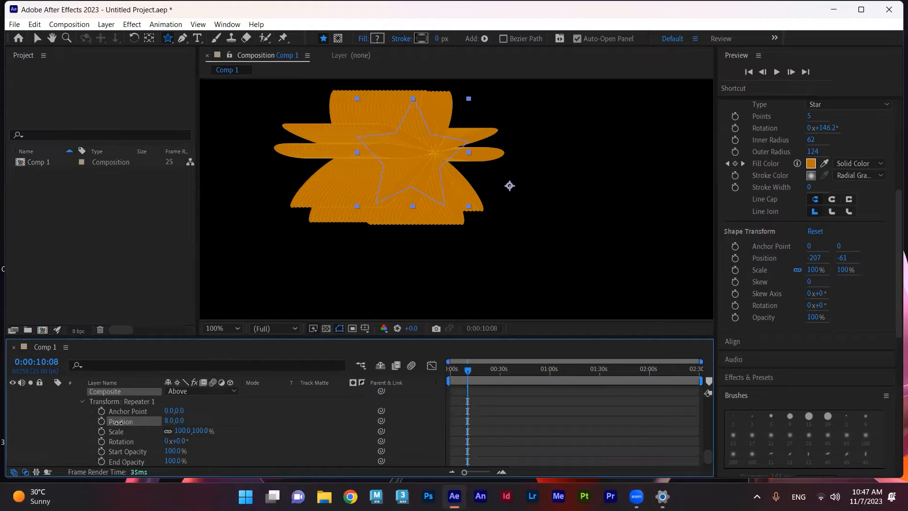
{"action": "mouse_move", "coordinate": [184, 431]}
{"action": "left_mouse_down"}
{"action": "mouse_move", "coordinate": [175, 429]}
{"action": "mouse_move", "coordinate": [185, 423]}
{"action": "mouse_move", "coordinate": [181, 441]}
{"action": "mouse_move", "coordinate": [195, 437]}
{"action": "left_mouse_up"}
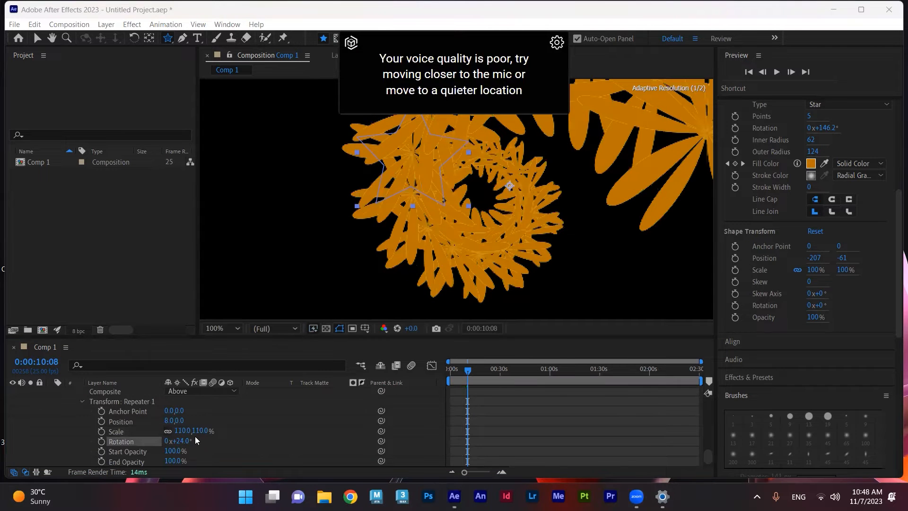
{"action": "scroll", "coordinate": [467, 251], "scroll_direction": "down", "scroll_amount": 2}
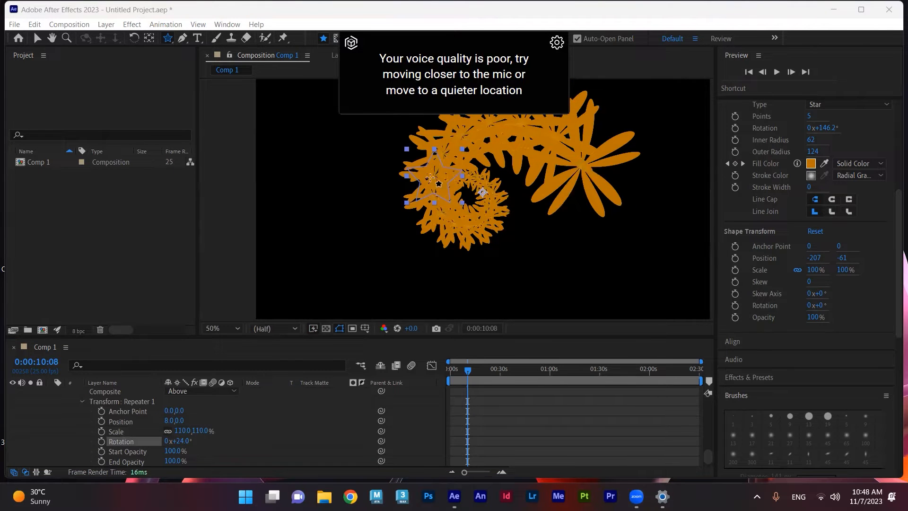
Draw a second star with an outer radius of about 132 in the upper-left part of the composition.
{"action": "left_click", "coordinate": [556, 43]}
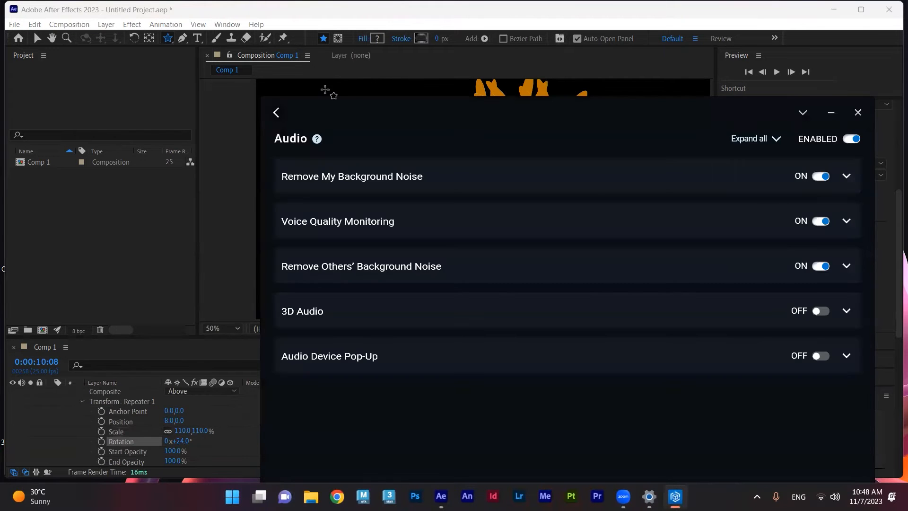
{"action": "mouse_move", "coordinate": [343, 84]}
{"action": "left_mouse_down"}
{"action": "mouse_move", "coordinate": [234, 115]}
{"action": "mouse_move", "coordinate": [340, 118]}
{"action": "mouse_move", "coordinate": [361, 114]}
{"action": "mouse_move", "coordinate": [372, 97]}
{"action": "left_mouse_up"}
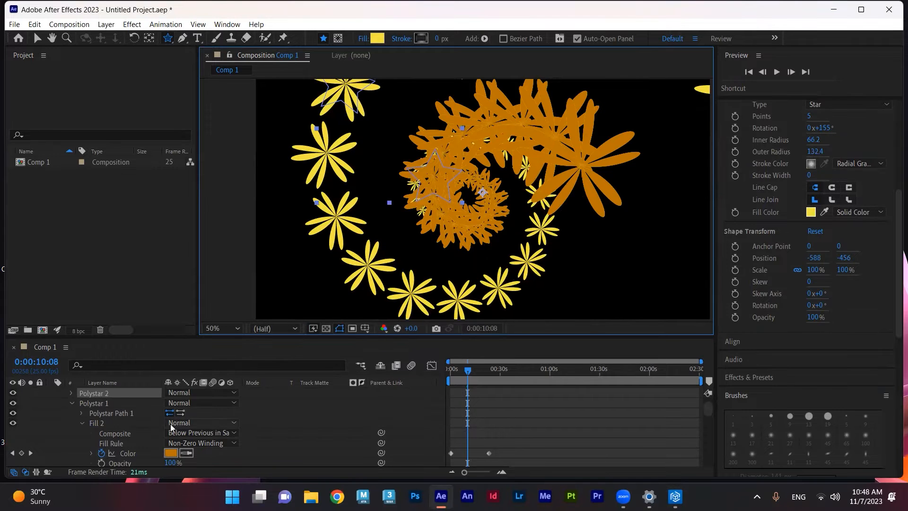
Adjust Polystar 1's gradient stroke to highlight length -3%, horizontal end point 81 and horizontal start point 2.
{"action": "scroll", "coordinate": [127, 449], "scroll_direction": "down", "scroll_amount": 3}
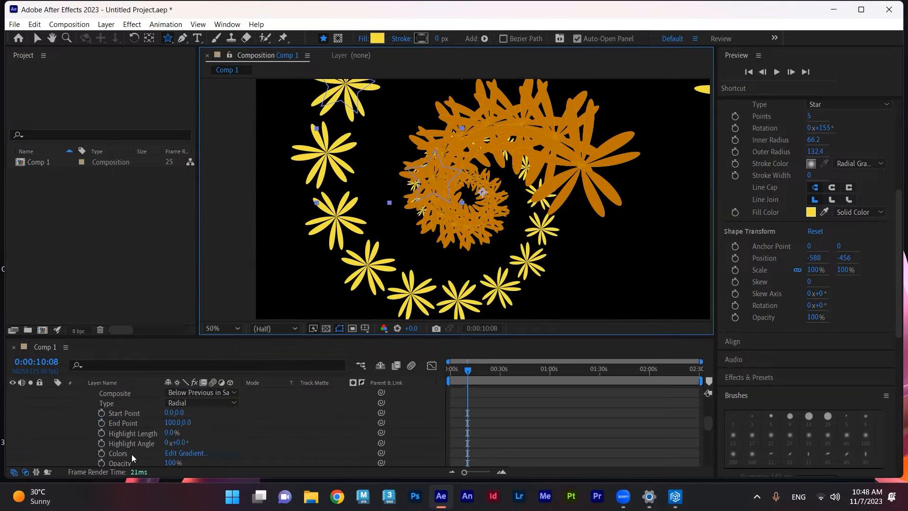
{"action": "left_click", "coordinate": [168, 433]}
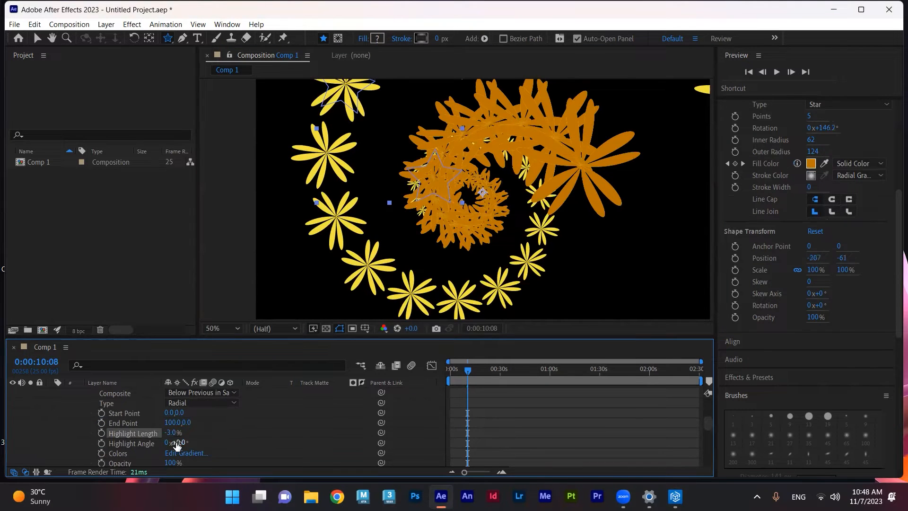
{"action": "left_click_drag", "start_coordinate": [169, 422], "coordinate": [170, 412]}
Delete the gradient stroke and Fill 1 from Polystar 1.
{"action": "scroll", "coordinate": [142, 423], "scroll_direction": "up", "scroll_amount": 3}
{"action": "left_click", "coordinate": [111, 412]}
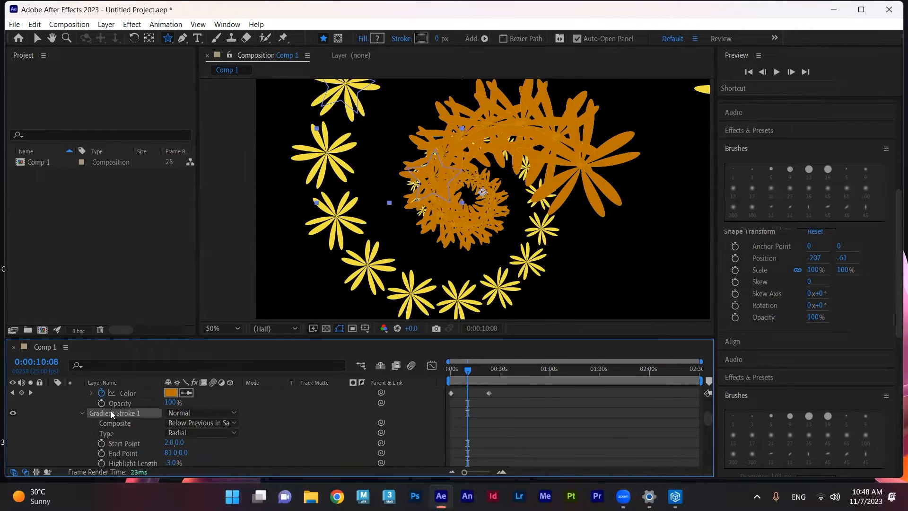
{"action": "key", "text": "Delete"}
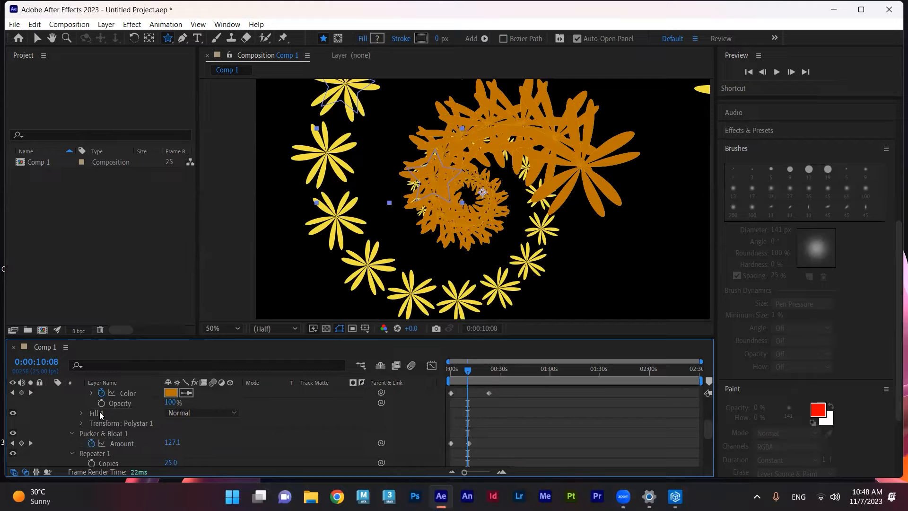
{"action": "left_click", "coordinate": [100, 412]}
{"action": "key", "text": "Delete"}
Try removing Pucker & Bloat from the shape layer's contents and undo the removal.
{"action": "left_click", "coordinate": [95, 426]}
{"action": "key", "text": "Delete"}
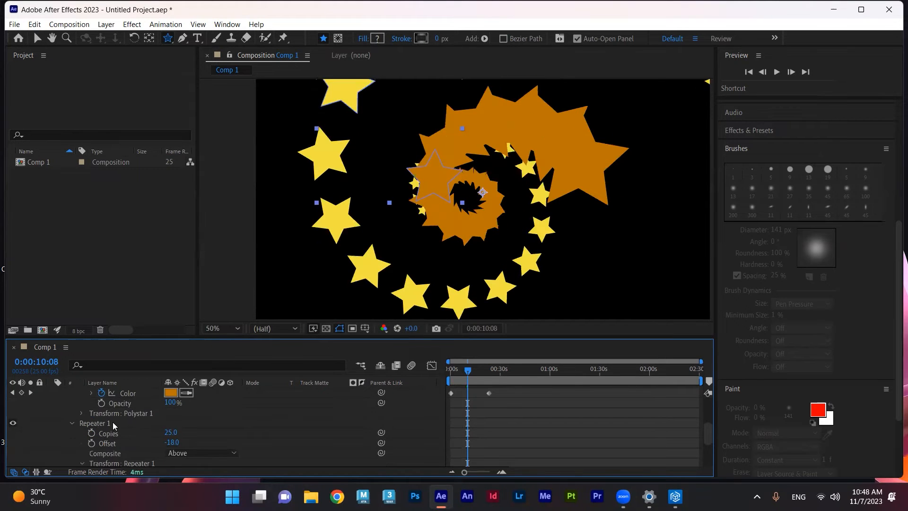
{"action": "key", "text": "ctrl+z"}
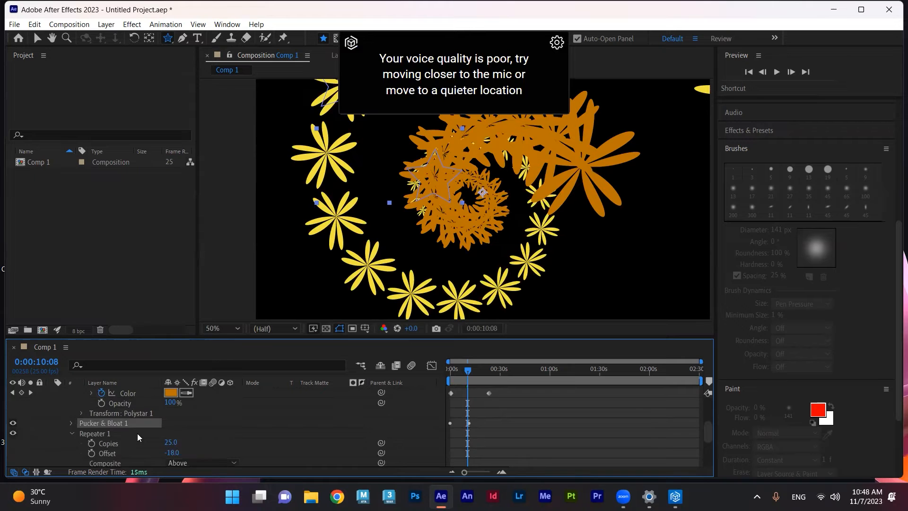
Lower the Repeater's start opacity to 60% and raise its scale to about 156%.
{"action": "scroll", "coordinate": [137, 436], "scroll_direction": "down", "scroll_amount": 2}
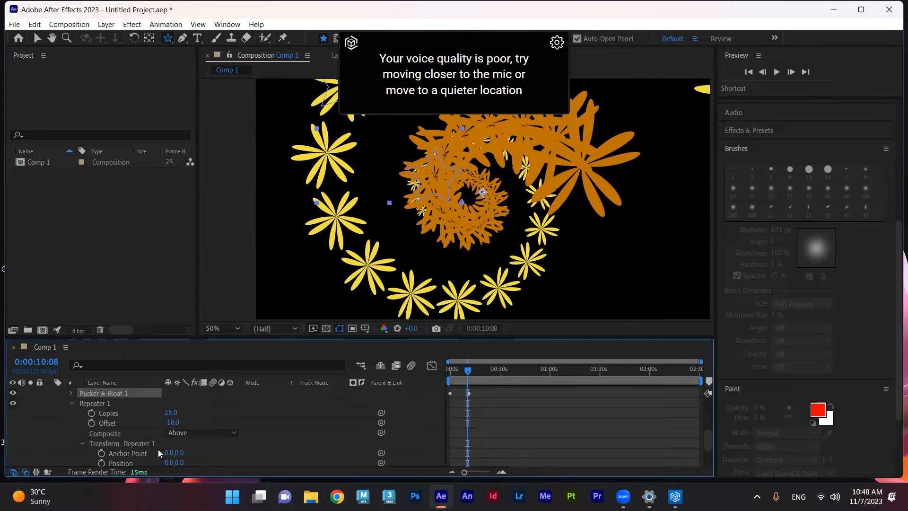
{"action": "scroll", "coordinate": [189, 449], "scroll_direction": "down", "scroll_amount": 2}
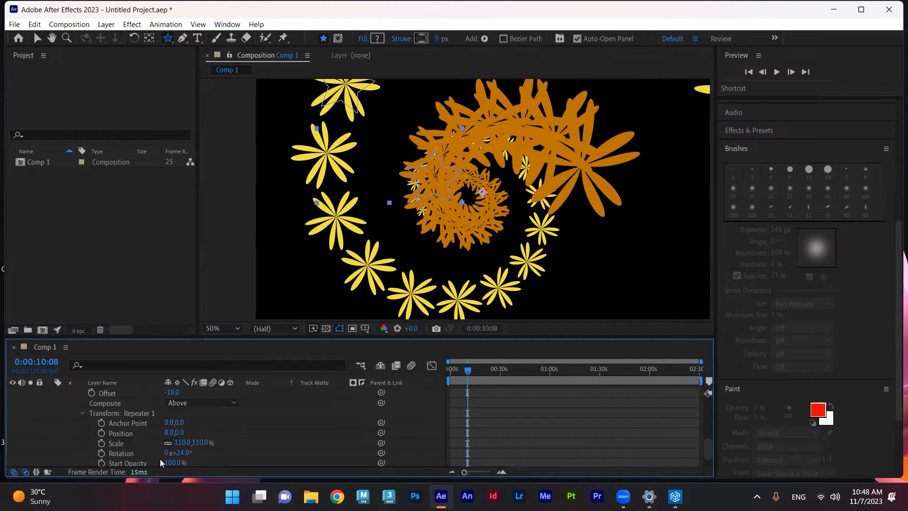
{"action": "scroll", "coordinate": [218, 436], "scroll_direction": "down", "scroll_amount": 1}
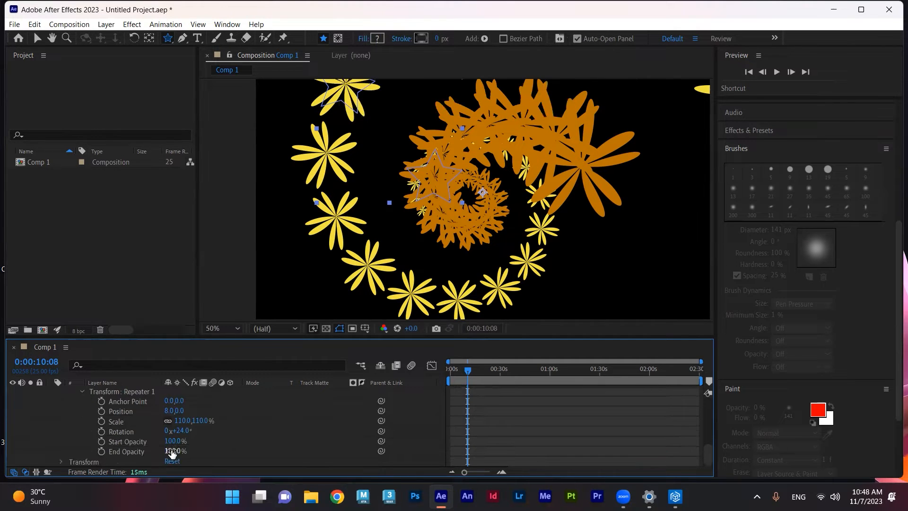
{"action": "left_click", "coordinate": [59, 462]}
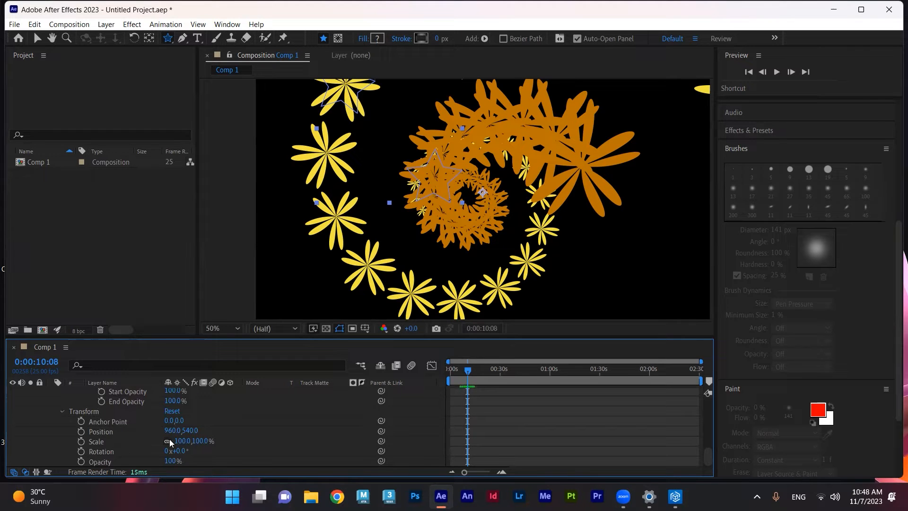
{"action": "left_click_drag", "start_coordinate": [170, 437], "coordinate": [201, 424]}
{"action": "scroll", "coordinate": [180, 431], "scroll_direction": "up", "scroll_amount": 3}
{"action": "scroll", "coordinate": [188, 421], "scroll_direction": "up", "scroll_amount": 3}
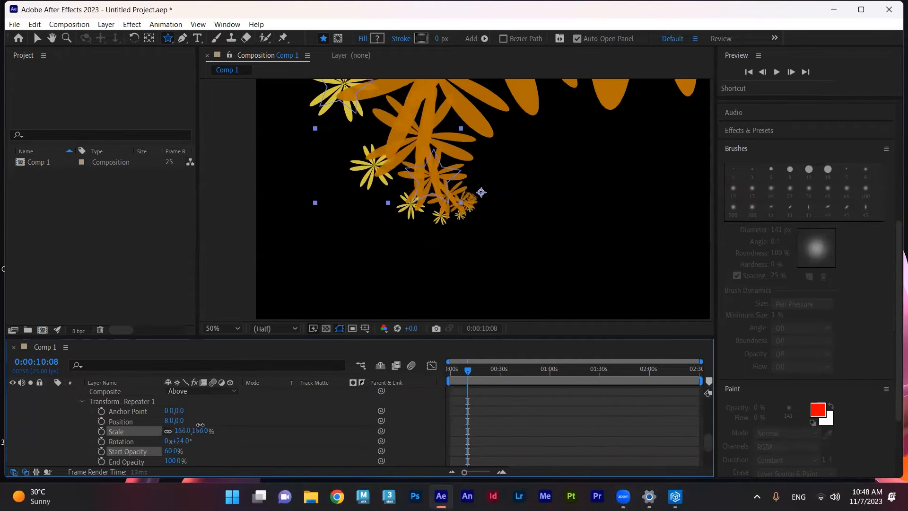
Delete Polystar 2 from the shape layer's contents.
{"action": "scroll", "coordinate": [204, 436], "scroll_direction": "up", "scroll_amount": 8}
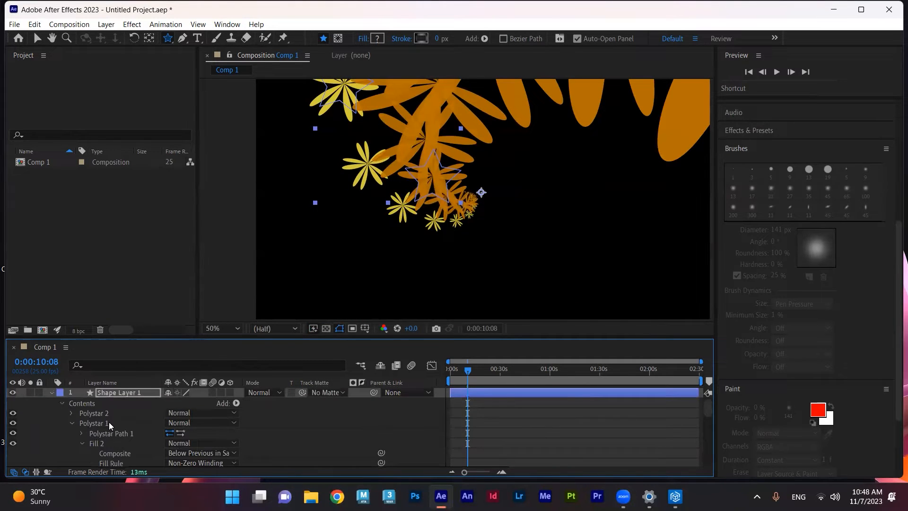
{"action": "left_click", "coordinate": [101, 414]}
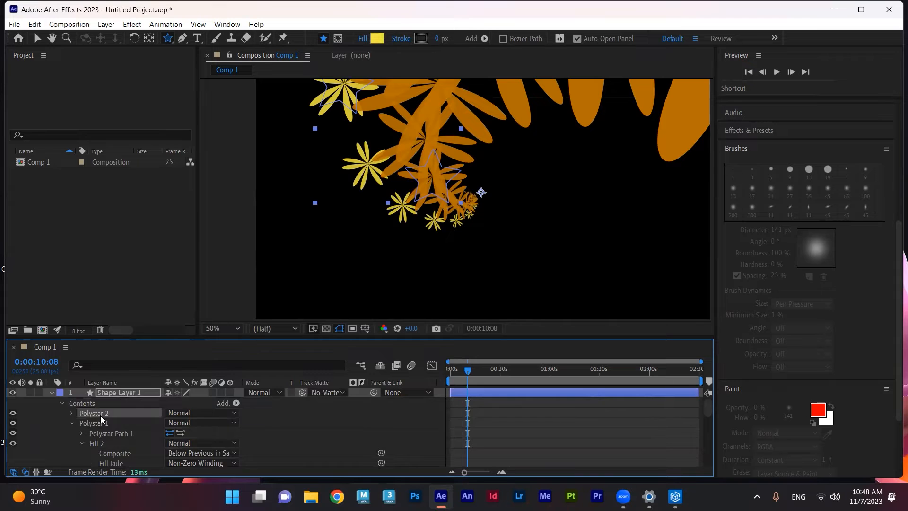
{"action": "key", "text": "Delete"}
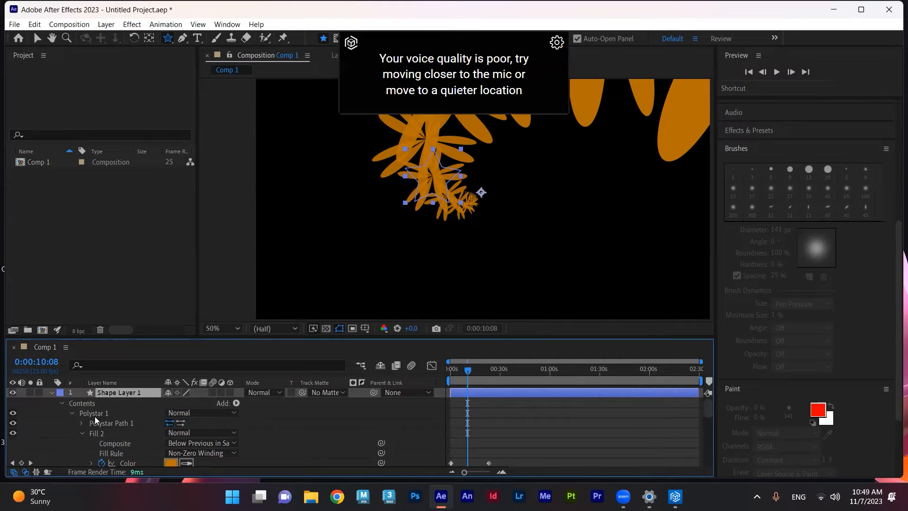
Delete Fill 2 and the rest of the Polystar 1 group from the shape layer's contents.
{"action": "scroll", "coordinate": [552, 197], "scroll_direction": "down", "scroll_amount": 3}
{"action": "scroll", "coordinate": [491, 209], "scroll_direction": "up", "scroll_amount": 2}
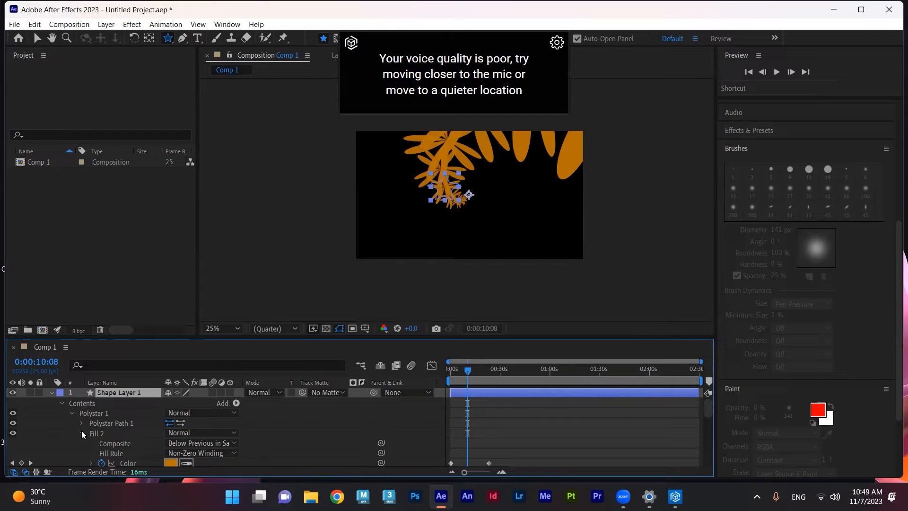
{"action": "left_click", "coordinate": [96, 434]}
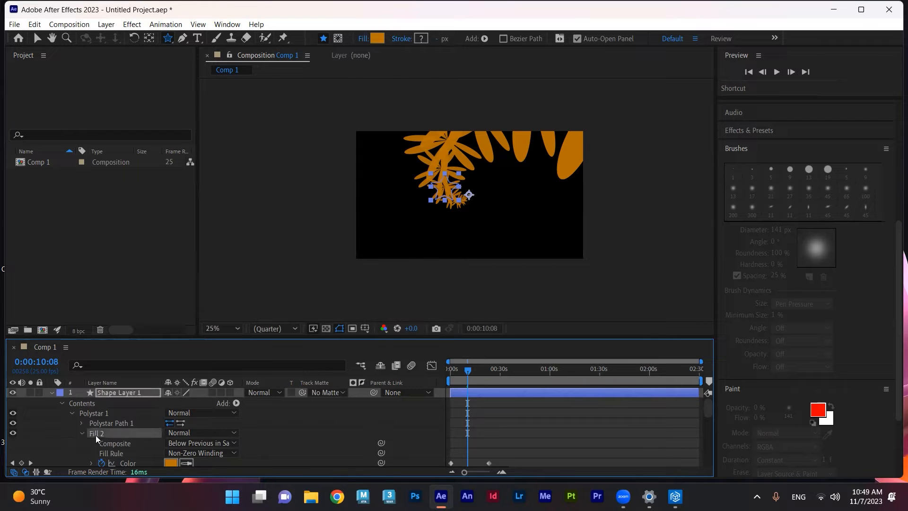
{"action": "key", "text": "Delete"}
{"action": "left_click", "coordinate": [106, 433]}
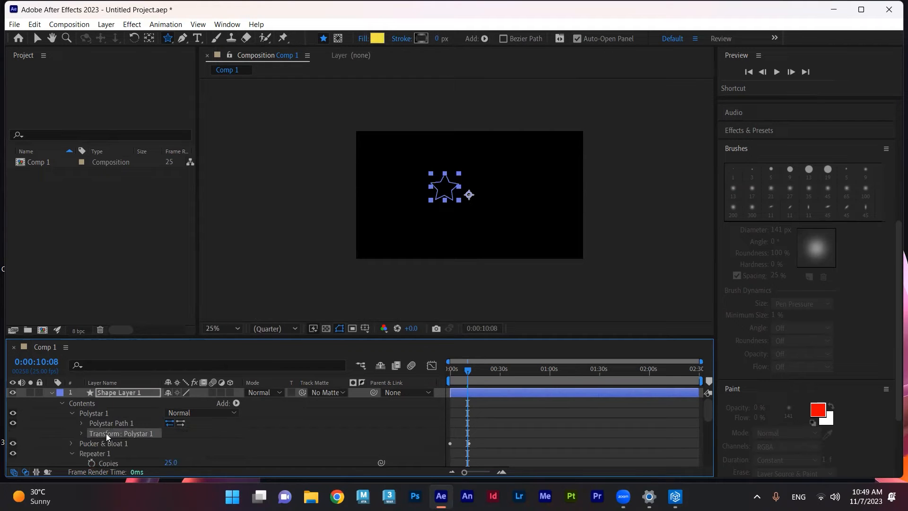
{"action": "key", "text": "Delete"}
Delete the entire shape layer from the composition.
{"action": "left_click", "coordinate": [95, 413]}
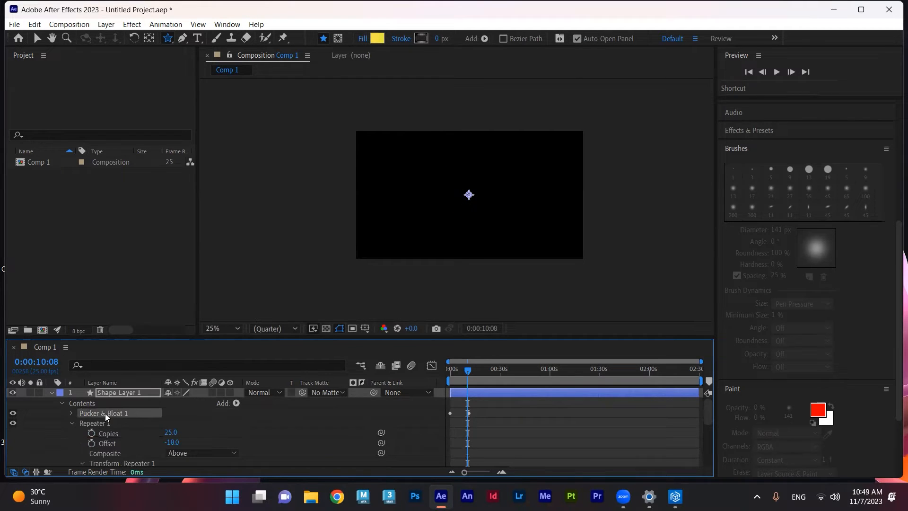
{"action": "left_click", "coordinate": [121, 391]}
{"action": "key", "text": "Delete"}
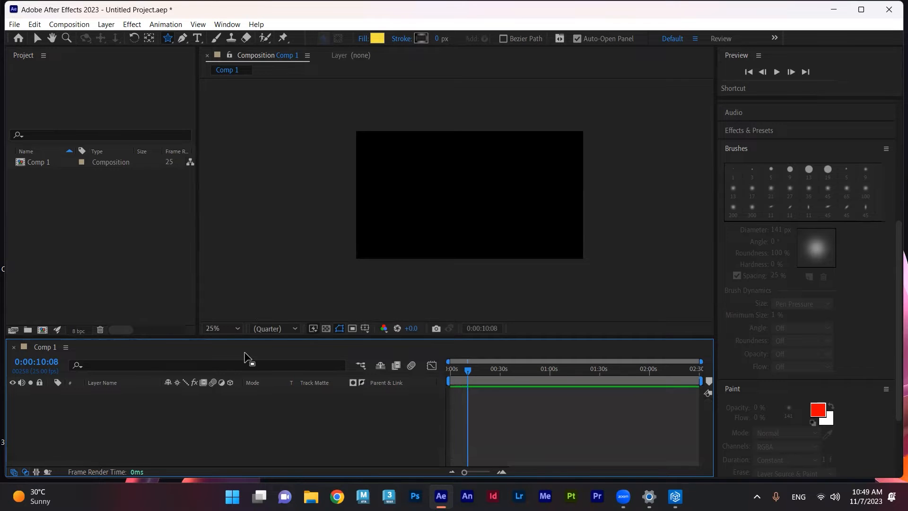
Draw a new yellow star near the middle of the composition and deselect it.
{"action": "left_click_drag", "start_coordinate": [462, 194], "coordinate": [475, 214]}
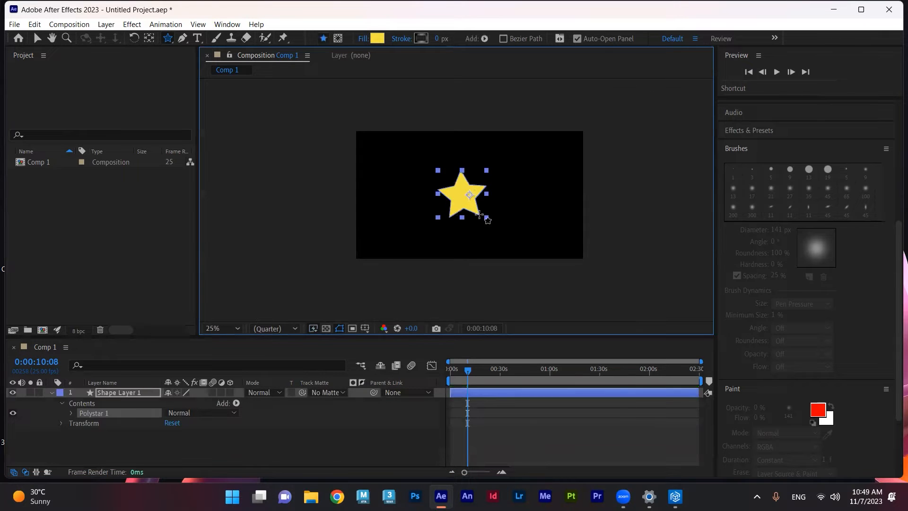
{"action": "left_click", "coordinate": [109, 449]}
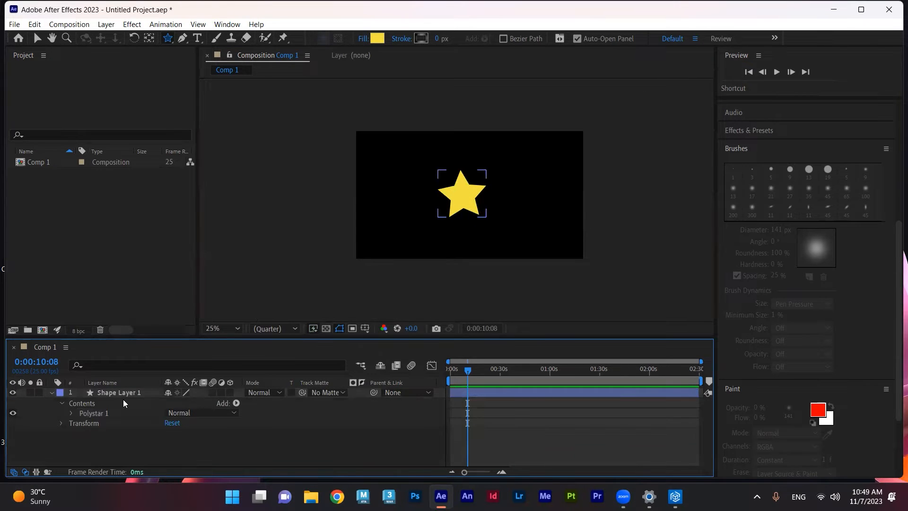
Add Pucker & Bloat to the new shape layer's contents and set its Amount to 105.
{"action": "left_click", "coordinate": [237, 404]}
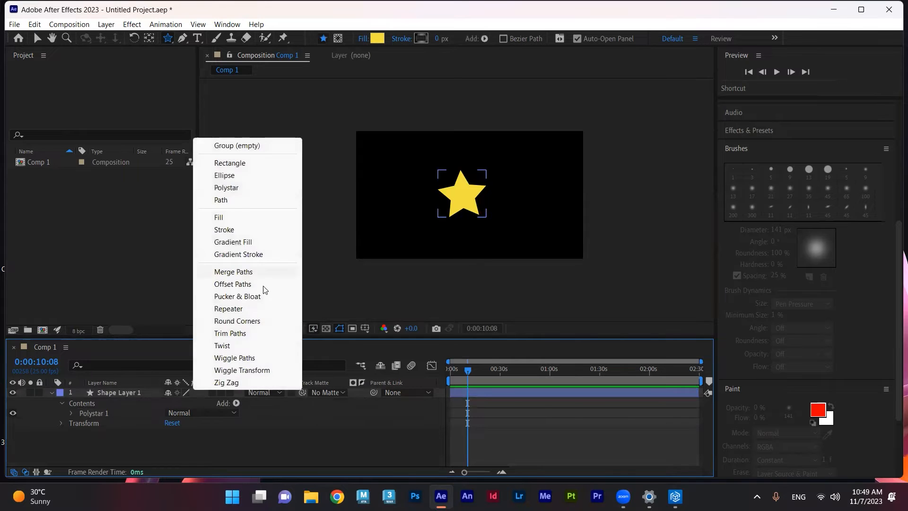
{"action": "left_click", "coordinate": [243, 297]}
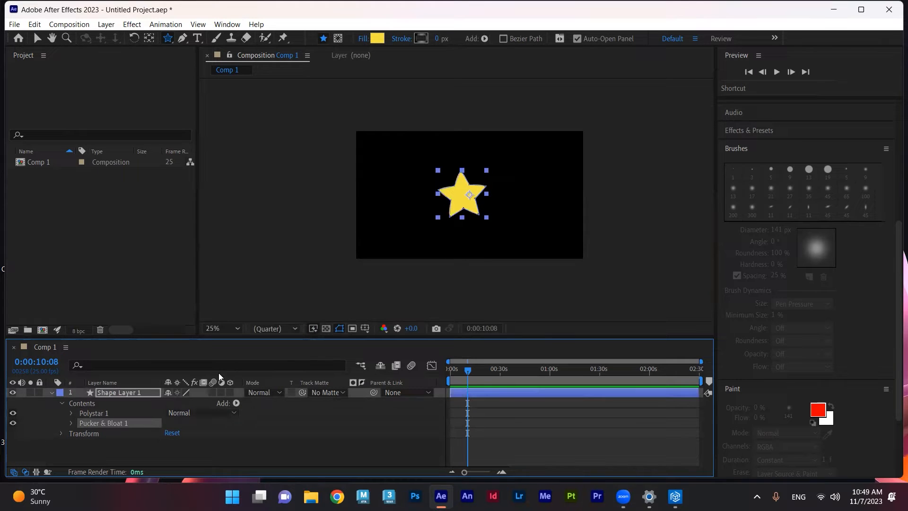
{"action": "left_click", "coordinate": [72, 424]}
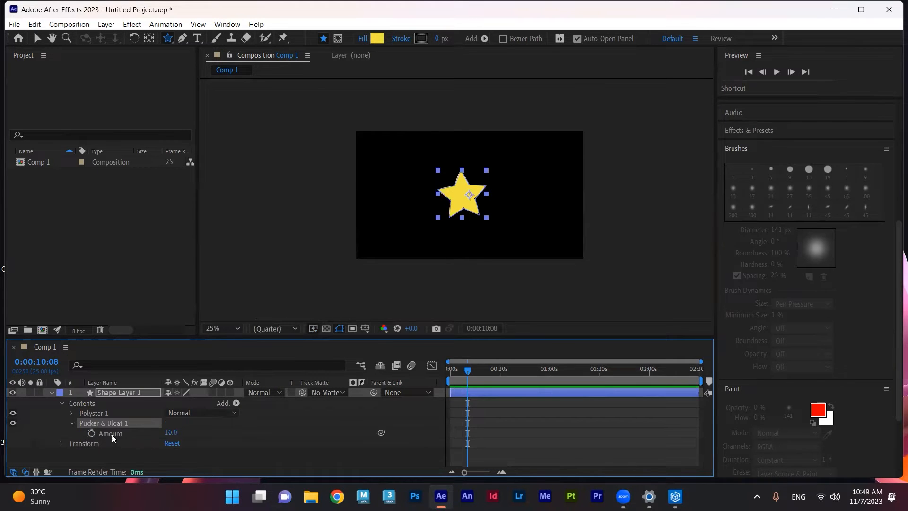
{"action": "left_click_drag", "start_coordinate": [168, 430], "coordinate": [170, 430]}
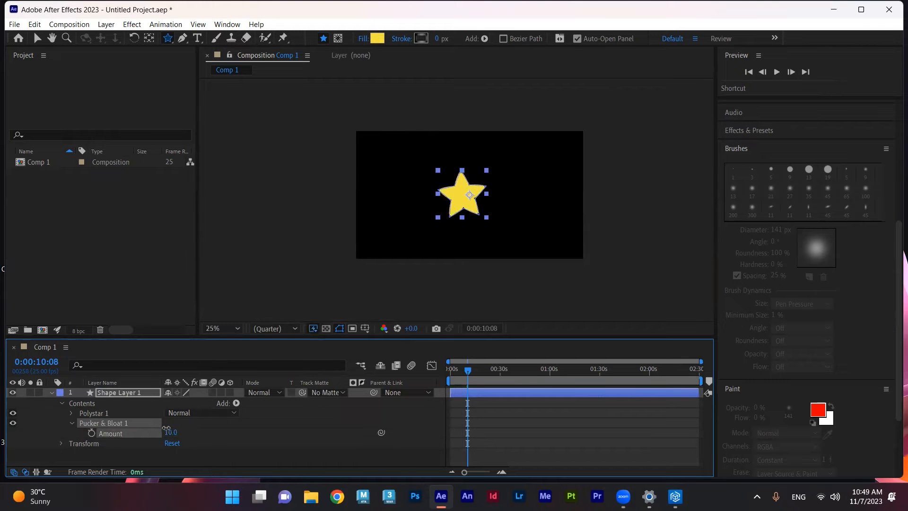
{"action": "scroll", "coordinate": [493, 171], "scroll_direction": "up", "scroll_amount": 3}
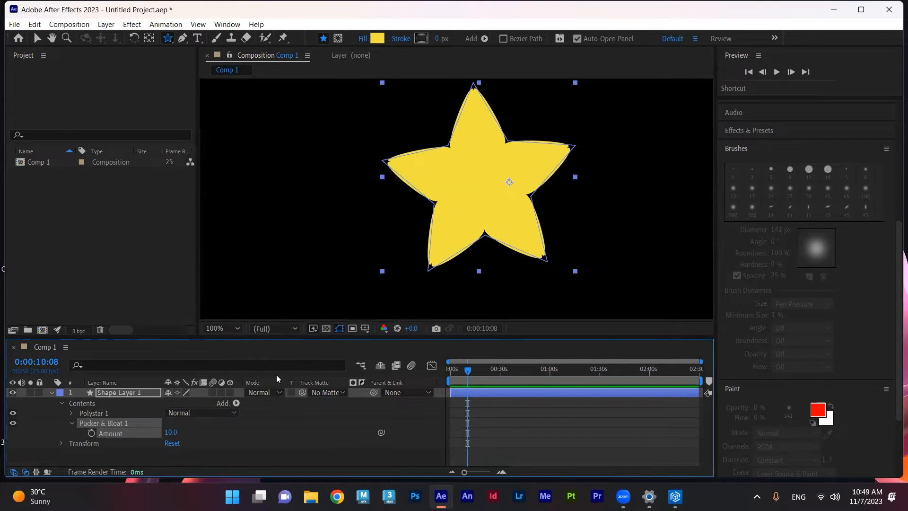
{"action": "left_click_drag", "start_coordinate": [170, 432], "coordinate": [219, 427]}
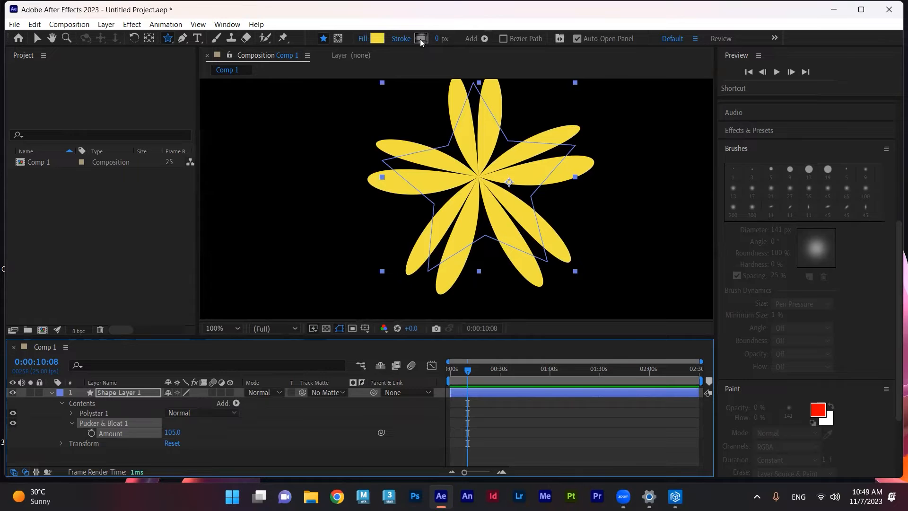
Recolor the star's gradient stroke with an orange-brown tone and set the stroke width to 16 px.
{"action": "left_click", "coordinate": [421, 40]}
{"action": "mouse_move", "coordinate": [414, 237]}
{"action": "left_mouse_down"}
{"action": "mouse_move", "coordinate": [441, 229]}
{"action": "mouse_move", "coordinate": [411, 221]}
{"action": "mouse_move", "coordinate": [430, 246]}
{"action": "mouse_move", "coordinate": [445, 246]}
{"action": "left_mouse_up"}
{"action": "left_click", "coordinate": [466, 349]}
{"action": "key", "text": "Return"}
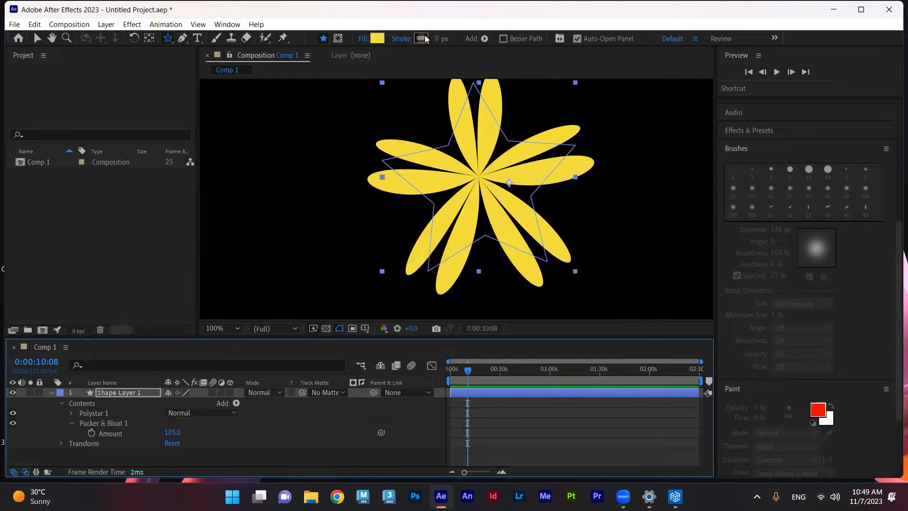
{"action": "left_click_drag", "start_coordinate": [438, 38], "coordinate": [449, 37]}
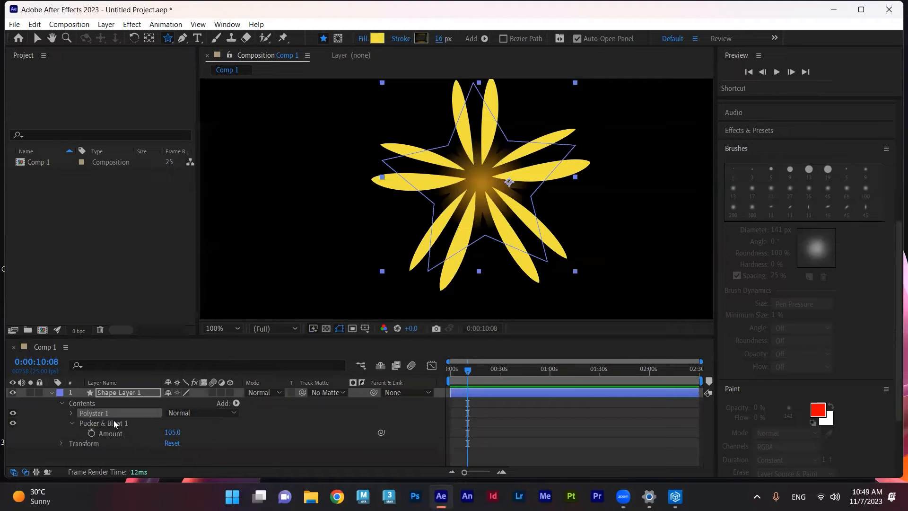
Set the Pucker & Bloat Amount to 70 and delete the gradient stroke from the star.
{"action": "left_click", "coordinate": [105, 433]}
{"action": "left_click_drag", "start_coordinate": [172, 432], "coordinate": [152, 432]}
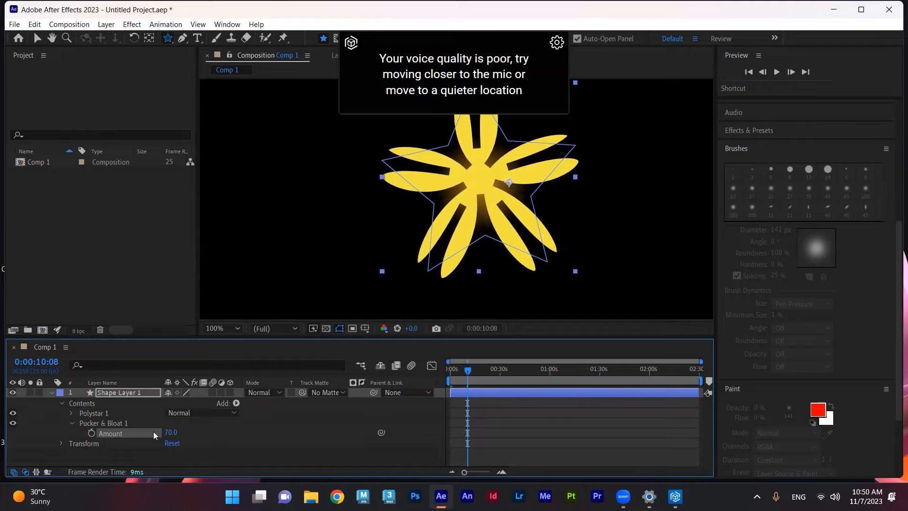
{"action": "left_click", "coordinate": [72, 413]}
{"action": "scroll", "coordinate": [74, 413], "scroll_direction": "down", "scroll_amount": 1}
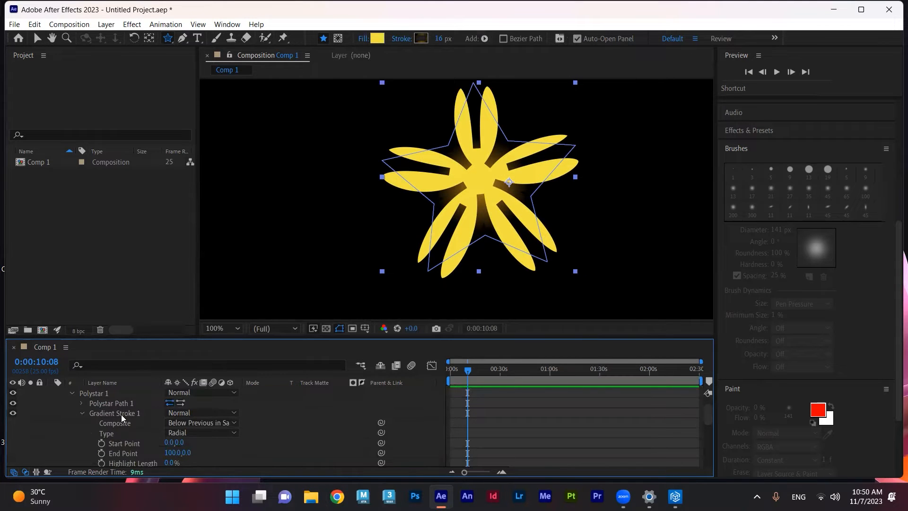
{"action": "left_click", "coordinate": [122, 415]}
{"action": "left_click", "coordinate": [82, 413]}
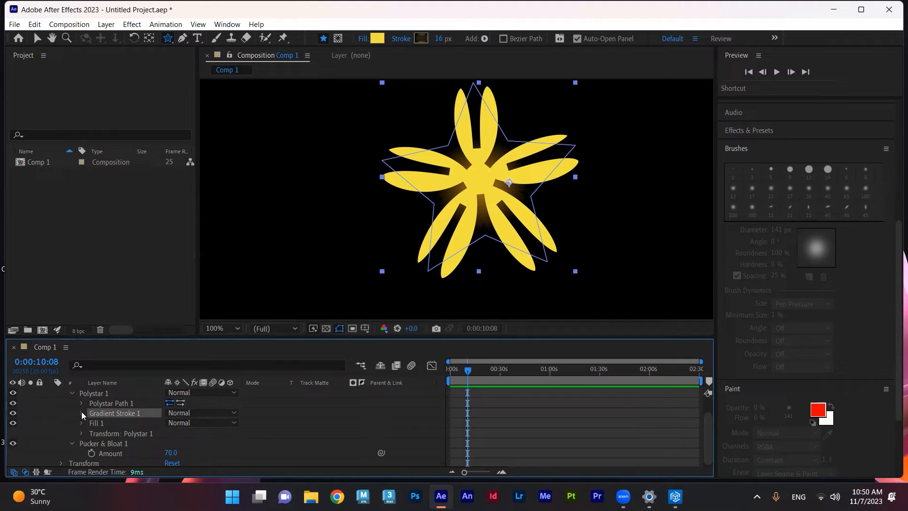
{"action": "left_click", "coordinate": [81, 413]}
{"action": "scroll", "coordinate": [80, 412], "scroll_direction": "down", "scroll_amount": 1}
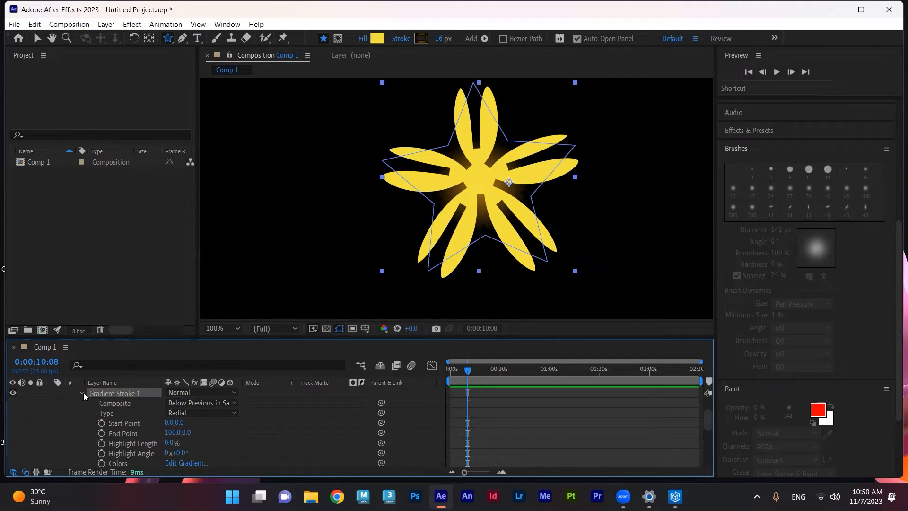
{"action": "left_click", "coordinate": [83, 394]}
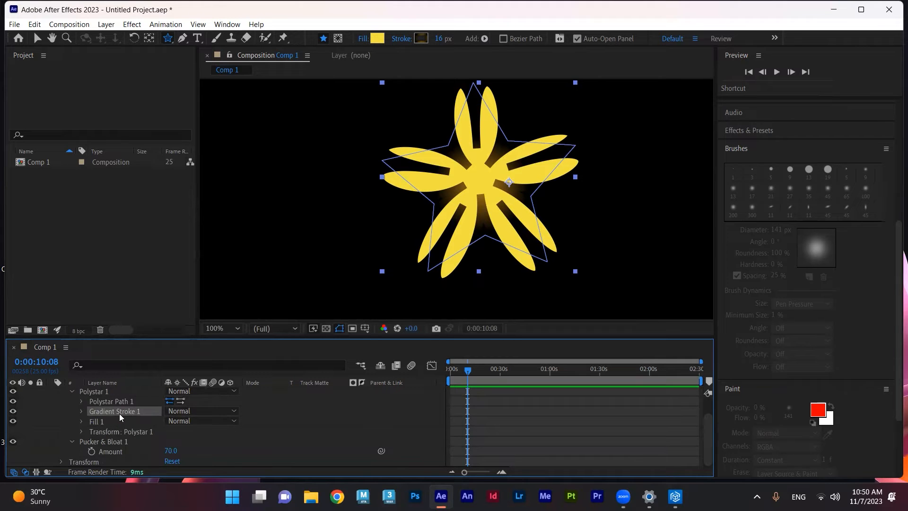
{"action": "key", "text": "Delete"}
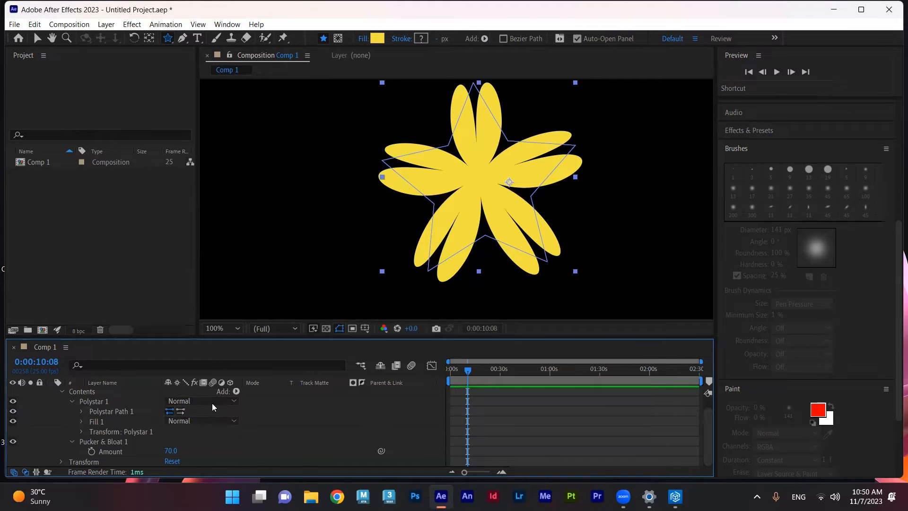
Add a plain Stroke to the shape layer's contents and set its width to 31 px.
{"action": "left_click", "coordinate": [235, 390]}
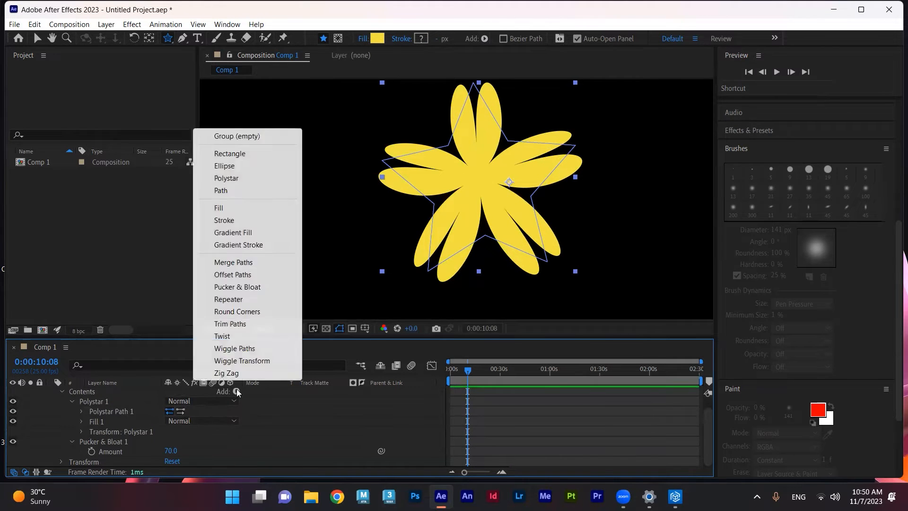
{"action": "left_click", "coordinate": [257, 222]}
{"action": "mouse_move", "coordinate": [456, 38]}
{"action": "left_mouse_down"}
{"action": "mouse_move", "coordinate": [469, 39]}
{"action": "mouse_move", "coordinate": [446, 35]}
{"action": "left_mouse_up"}
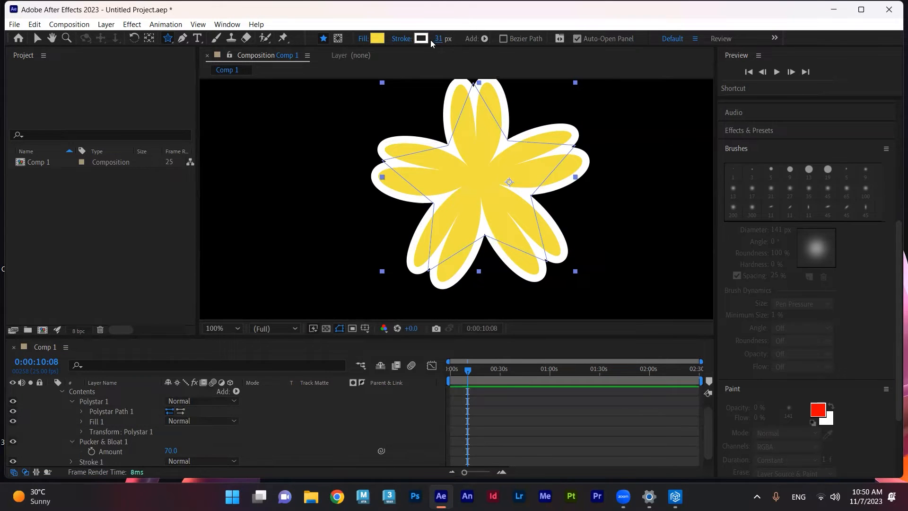
Recolor the flower shape's new stroke from white to a dark orange.
{"action": "left_click", "coordinate": [422, 38]}
{"action": "left_click", "coordinate": [604, 329]}
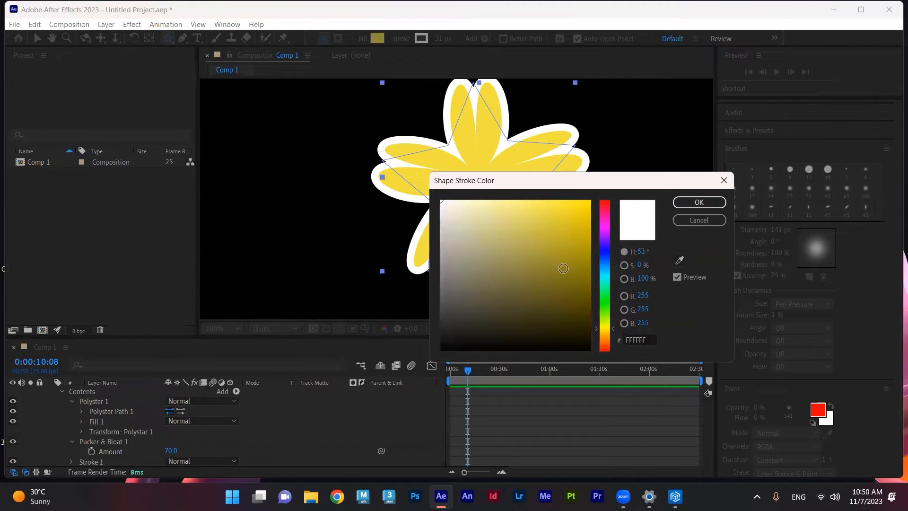
{"action": "left_click", "coordinate": [564, 247]}
{"action": "left_click", "coordinate": [553, 223]}
{"action": "left_click_drag", "start_coordinate": [553, 223], "coordinate": [568, 228]}
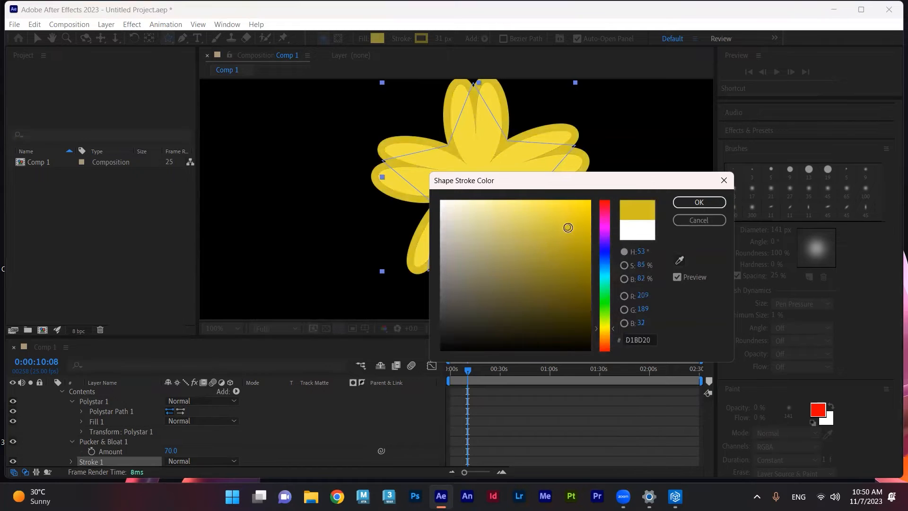
{"action": "left_click_drag", "start_coordinate": [605, 329], "coordinate": [606, 337]}
{"action": "left_click", "coordinate": [699, 202]}
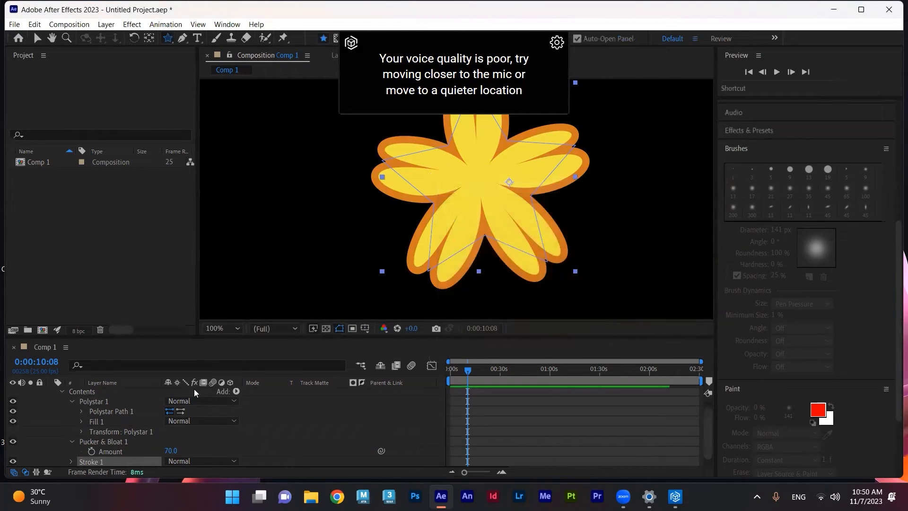
Collapse the shape layer's contents and add a Repeater to the layer.
{"action": "left_click", "coordinate": [60, 391]}
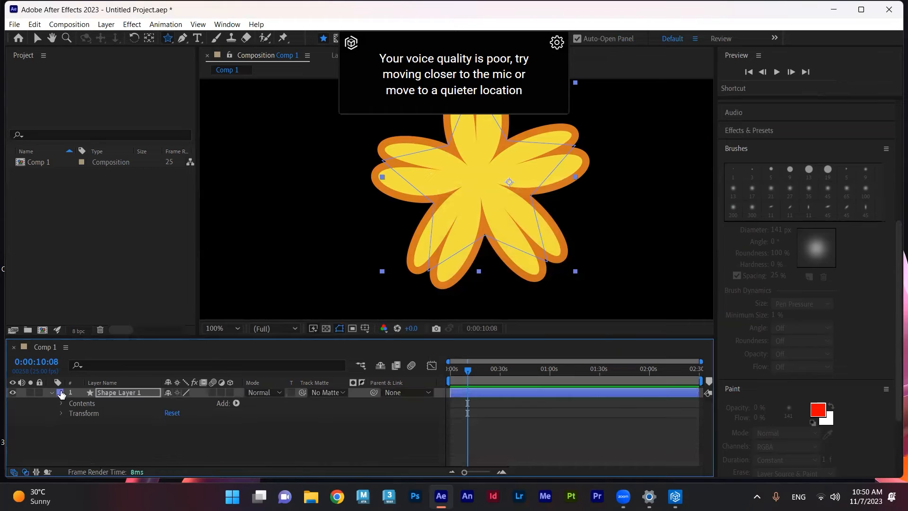
{"action": "left_click", "coordinate": [91, 420]}
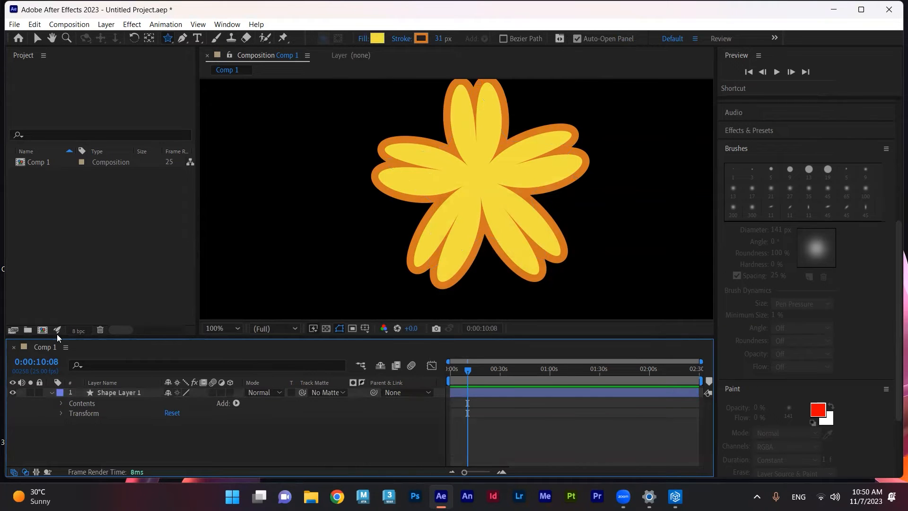
{"action": "left_click", "coordinate": [236, 403]}
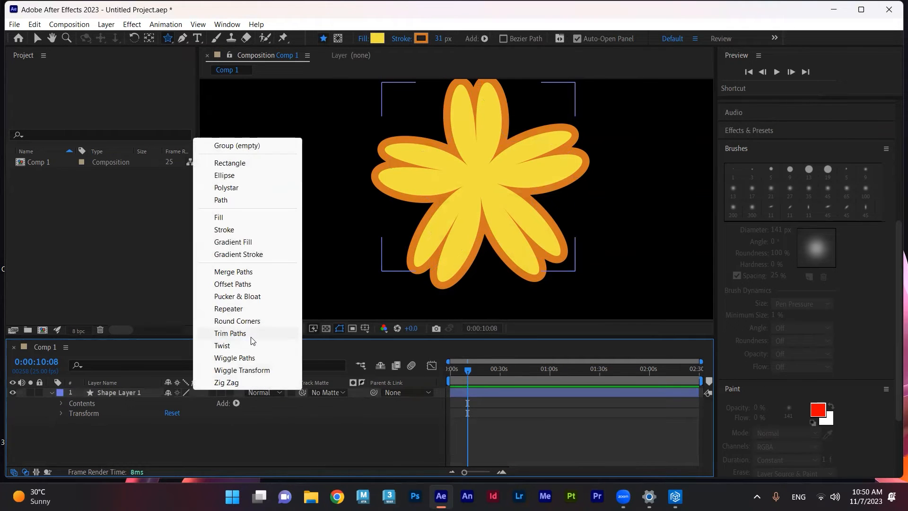
{"action": "left_click", "coordinate": [249, 310]}
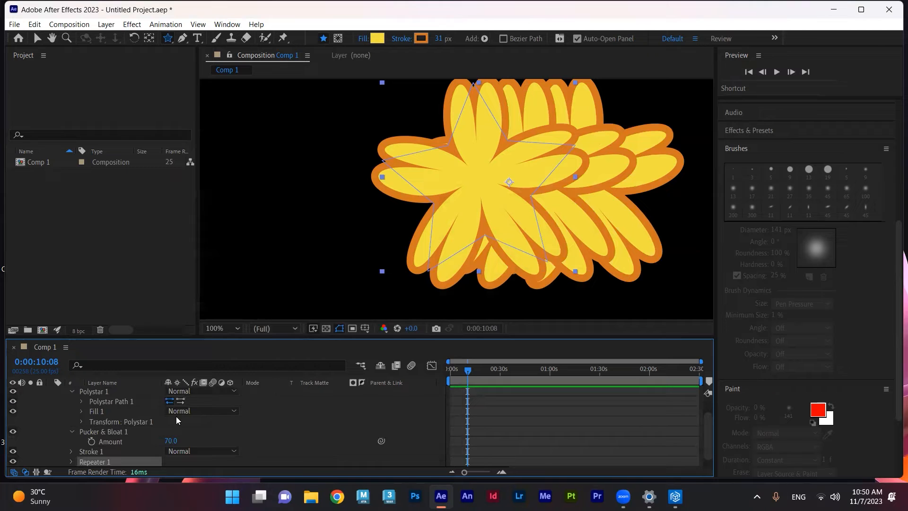
Set the Repeater to 15 copies and change its Composite order to Above.
{"action": "scroll", "coordinate": [184, 441], "scroll_direction": "down", "scroll_amount": 1}
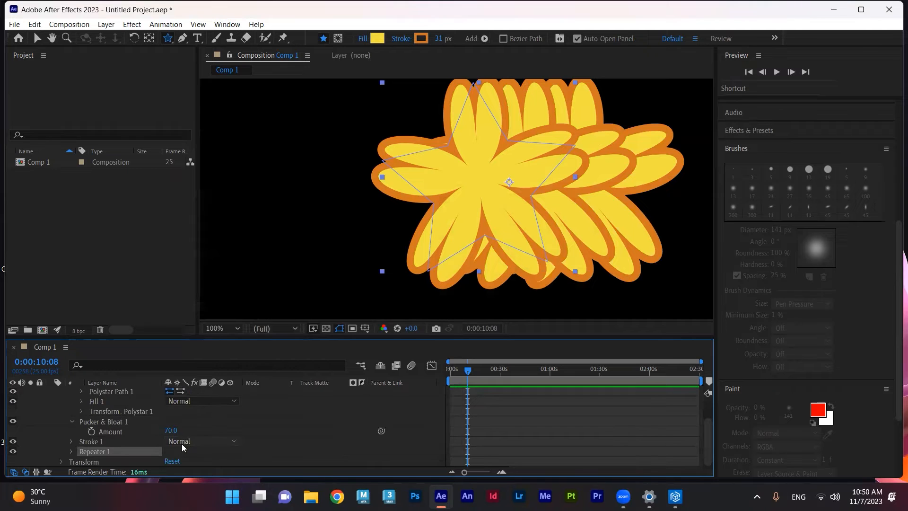
{"action": "left_click", "coordinate": [71, 452]}
{"action": "scroll", "coordinate": [142, 440], "scroll_direction": "down", "scroll_amount": 4}
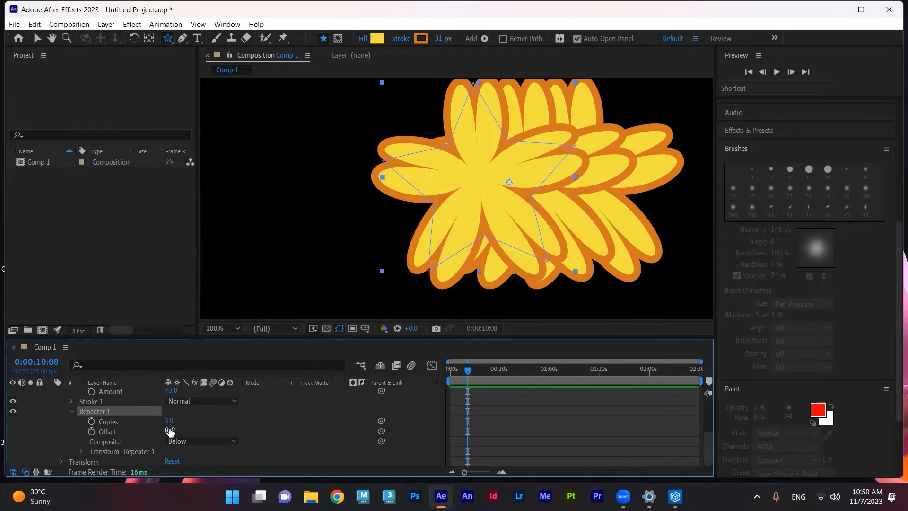
{"action": "mouse_move", "coordinate": [170, 421]}
{"action": "left_mouse_down"}
{"action": "mouse_move", "coordinate": [170, 442]}
{"action": "mouse_move", "coordinate": [169, 430]}
{"action": "mouse_move", "coordinate": [158, 430]}
{"action": "mouse_move", "coordinate": [174, 431]}
{"action": "left_mouse_up"}
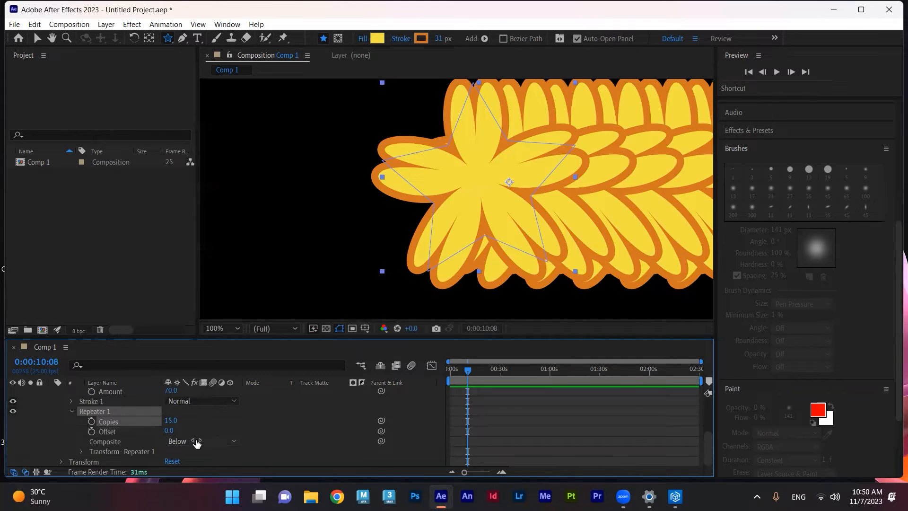
{"action": "left_click", "coordinate": [195, 441]}
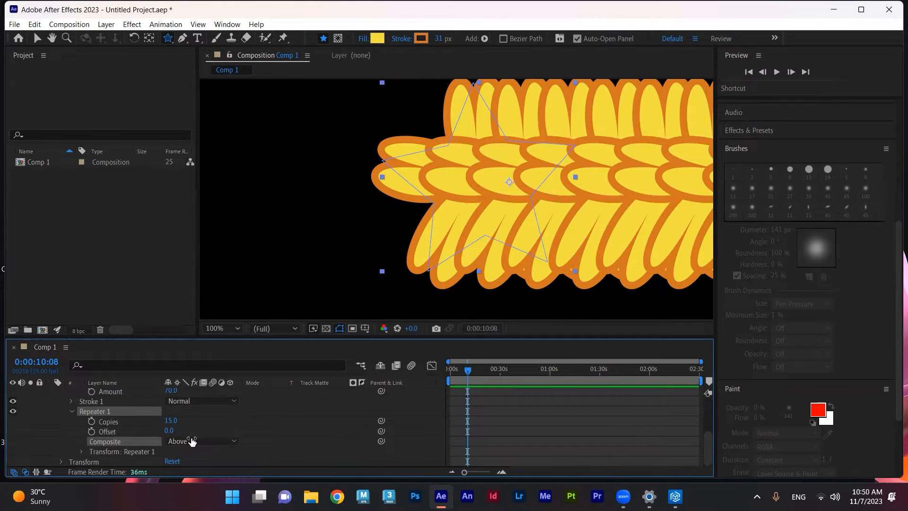
Set the Repeater's transform to a horizontal Position of 53, Scale 98% and Rotation 19°, keeping Start Opacity at 100%.
{"action": "left_click", "coordinate": [81, 451]}
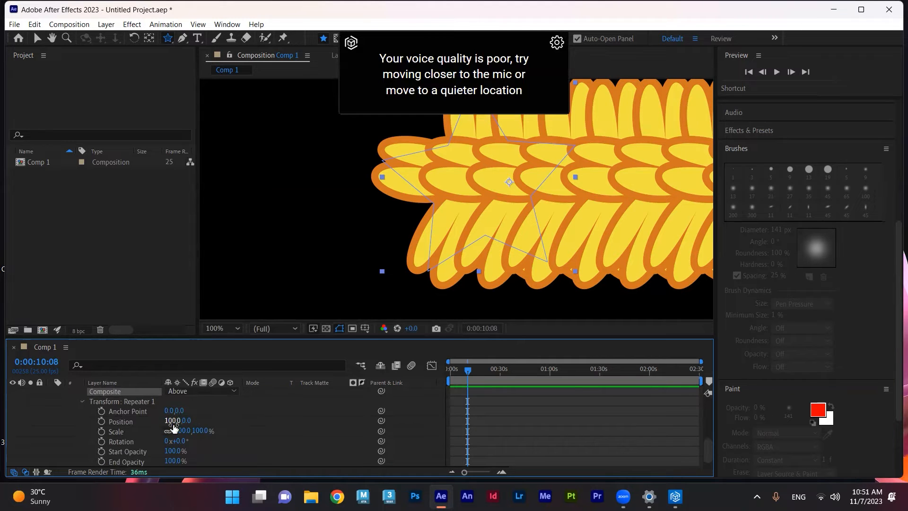
{"action": "scroll", "coordinate": [471, 247], "scroll_direction": "down", "scroll_amount": 4}
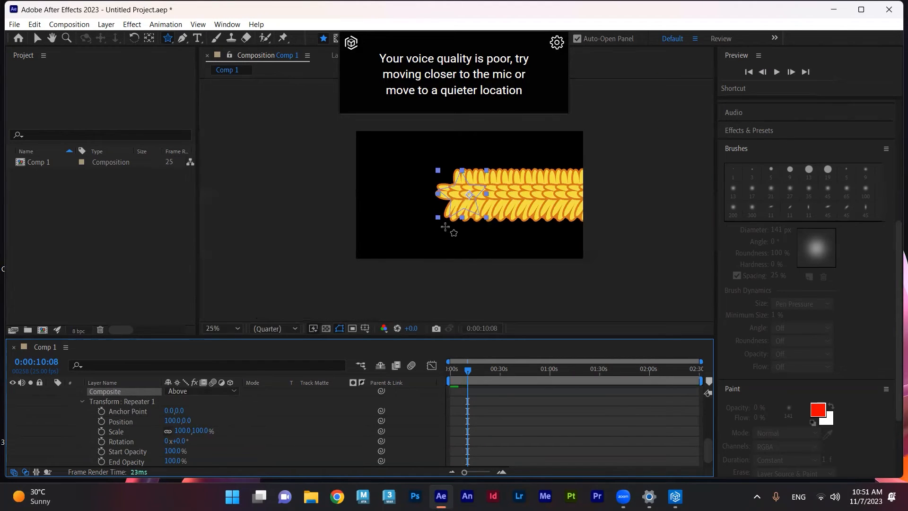
{"action": "mouse_move", "coordinate": [172, 421]}
{"action": "left_mouse_down"}
{"action": "mouse_move", "coordinate": [182, 420]}
{"action": "mouse_move", "coordinate": [145, 421]}
{"action": "left_mouse_up"}
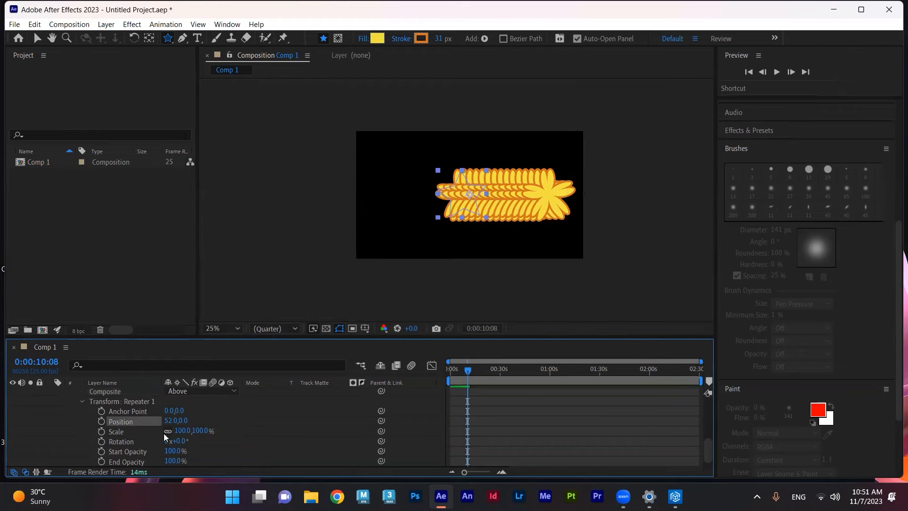
{"action": "mouse_move", "coordinate": [161, 422]}
{"action": "left_mouse_down"}
{"action": "mouse_move", "coordinate": [142, 419]}
{"action": "mouse_move", "coordinate": [181, 428]}
{"action": "mouse_move", "coordinate": [183, 441]}
{"action": "mouse_move", "coordinate": [211, 439]}
{"action": "mouse_move", "coordinate": [181, 437]}
{"action": "mouse_move", "coordinate": [175, 420]}
{"action": "mouse_move", "coordinate": [194, 420]}
{"action": "left_mouse_up"}
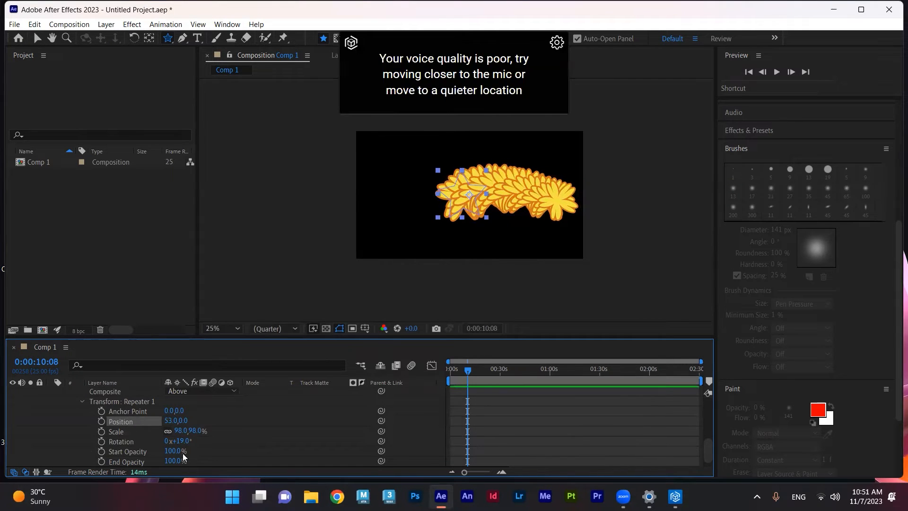
{"action": "mouse_move", "coordinate": [178, 453]}
{"action": "left_mouse_down"}
{"action": "mouse_move", "coordinate": [116, 446]}
{"action": "mouse_move", "coordinate": [190, 442]}
{"action": "left_mouse_up"}
Review the Repeater, Pucker & Bloat and path properties of the shape layer, and the operations that can be added.
{"action": "scroll", "coordinate": [211, 443], "scroll_direction": "down", "scroll_amount": 1}
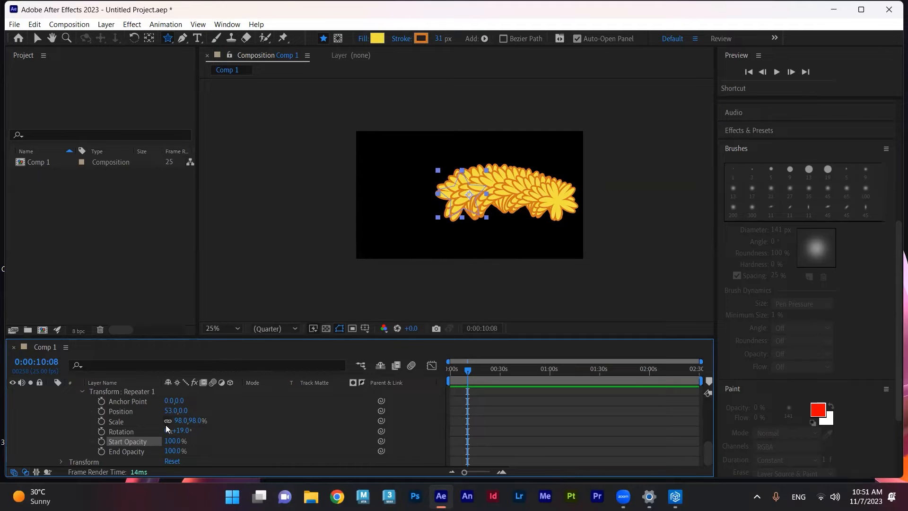
{"action": "scroll", "coordinate": [166, 425], "scroll_direction": "up", "scroll_amount": 1}
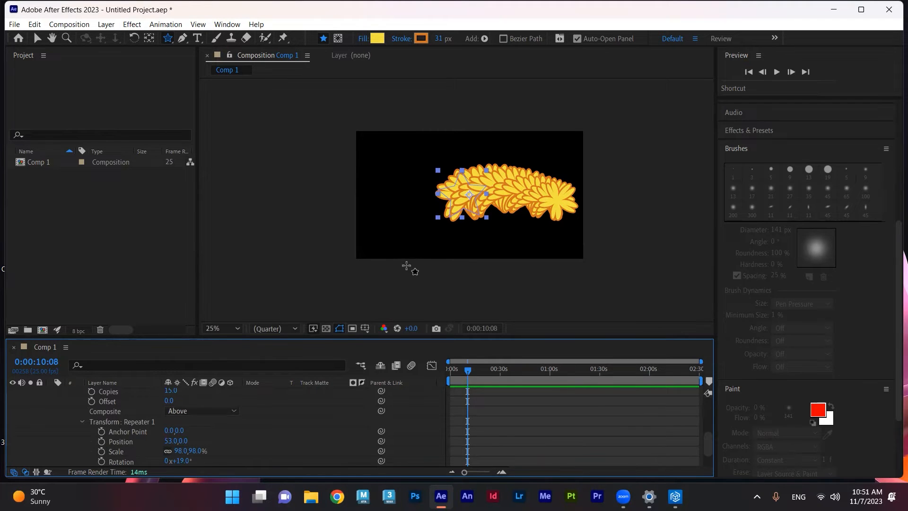
{"action": "scroll", "coordinate": [118, 429], "scroll_direction": "up", "scroll_amount": 1}
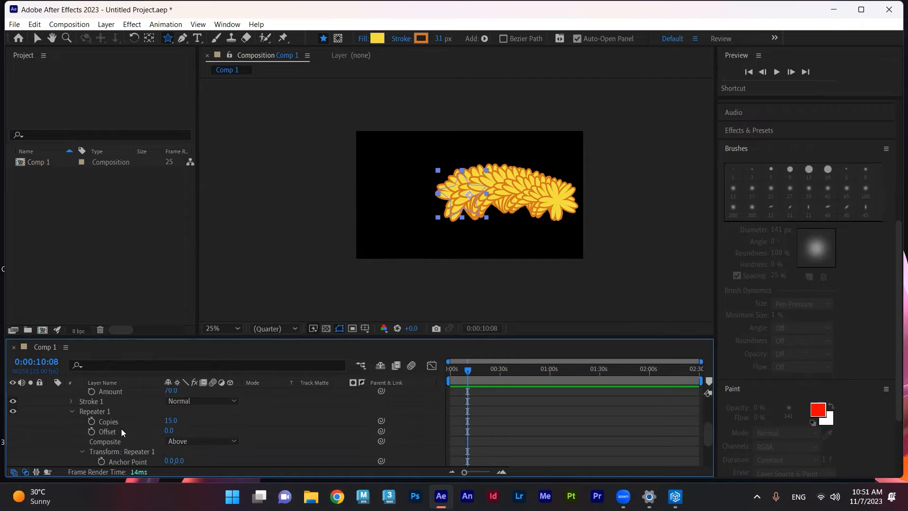
{"action": "scroll", "coordinate": [121, 430], "scroll_direction": "up", "scroll_amount": 1}
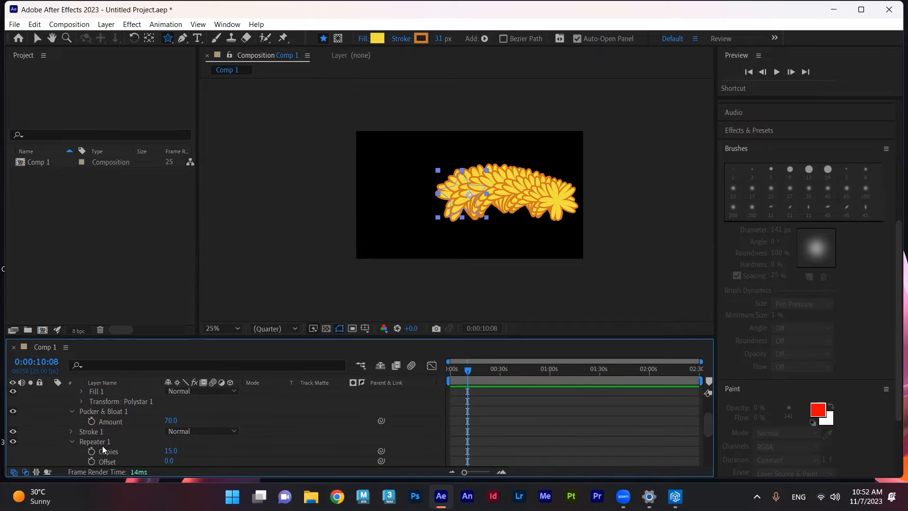
{"action": "scroll", "coordinate": [137, 438], "scroll_direction": "down", "scroll_amount": 3}
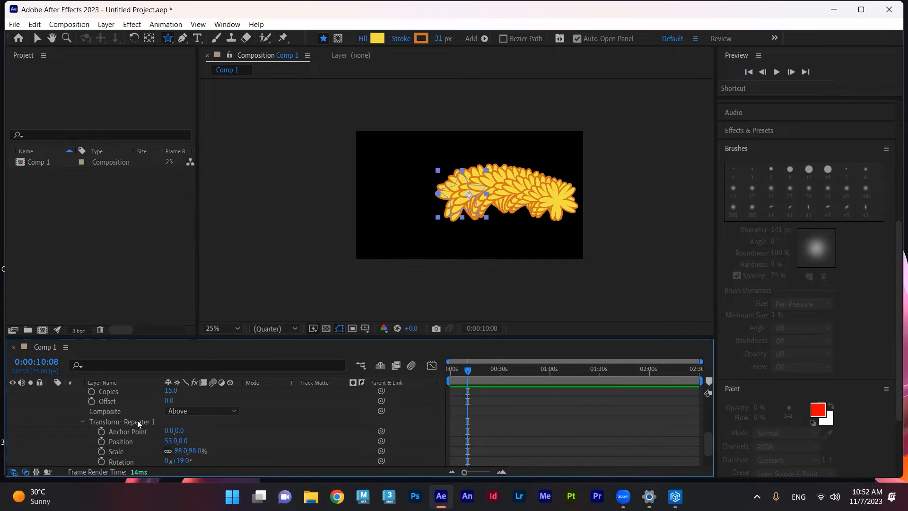
{"action": "scroll", "coordinate": [137, 420], "scroll_direction": "down", "scroll_amount": 1}
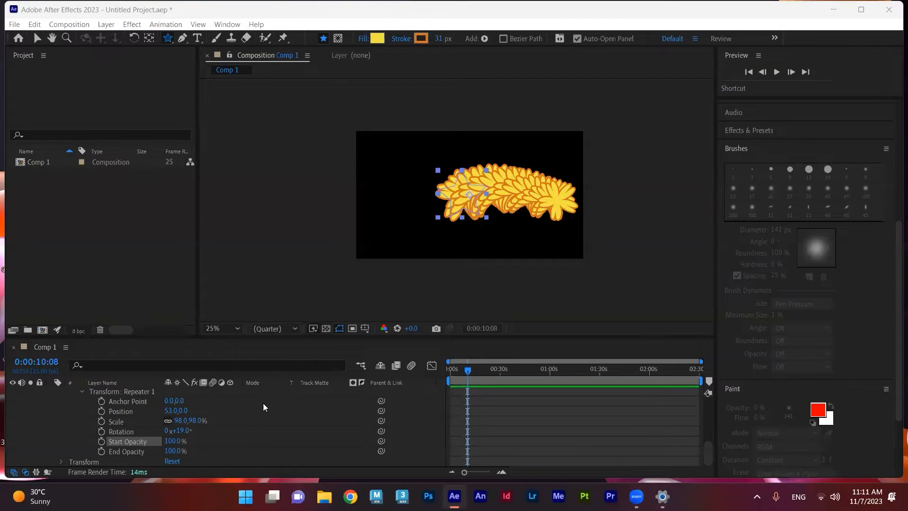
{"action": "scroll", "coordinate": [229, 422], "scroll_direction": "up", "scroll_amount": 5}
{"action": "scroll", "coordinate": [230, 422], "scroll_direction": "up", "scroll_amount": 1}
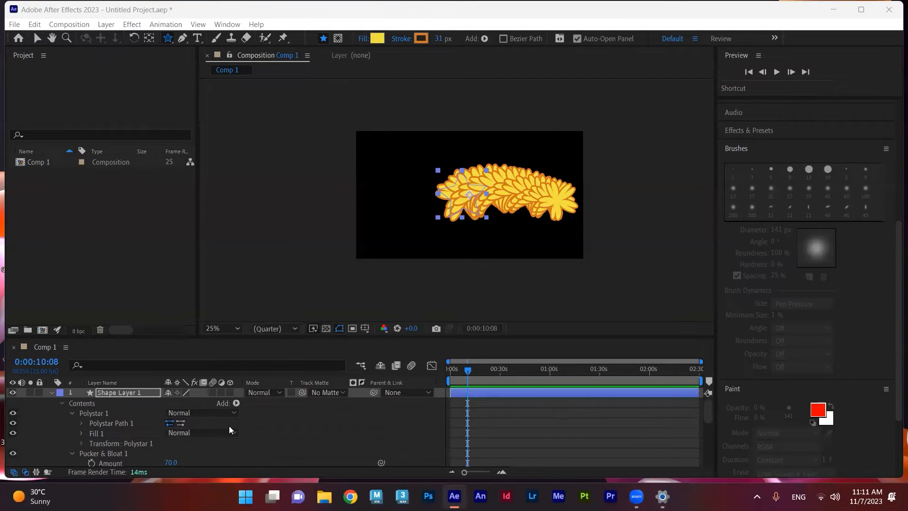
{"action": "left_click", "coordinate": [12, 423]}
{"action": "left_click", "coordinate": [12, 423]}
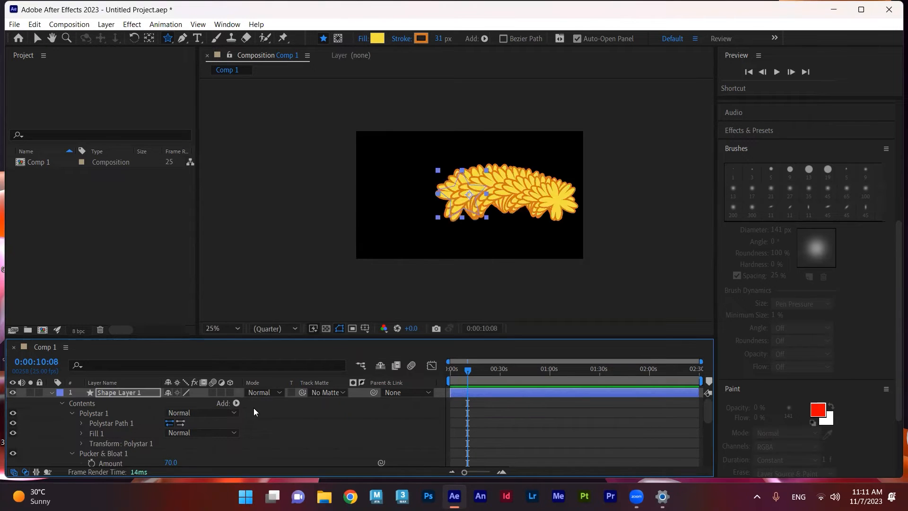
{"action": "left_click", "coordinate": [236, 404]}
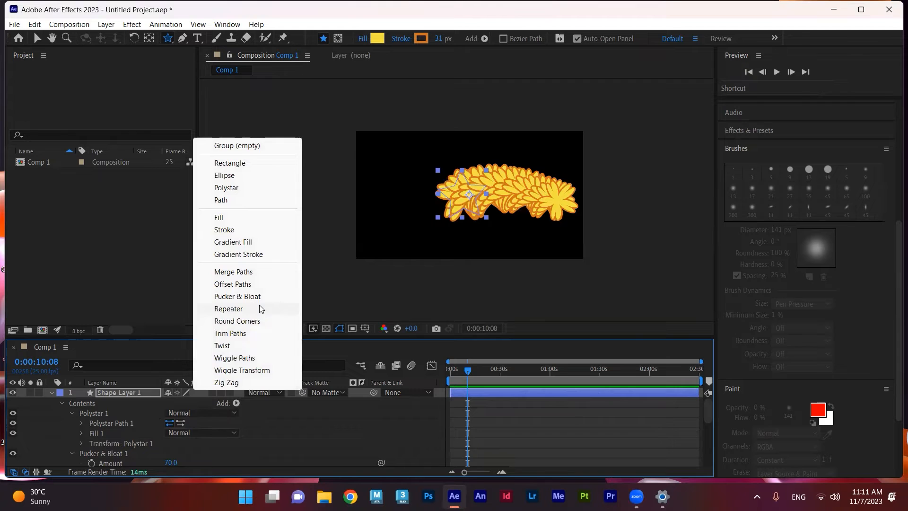
{"action": "left_click", "coordinate": [347, 256]}
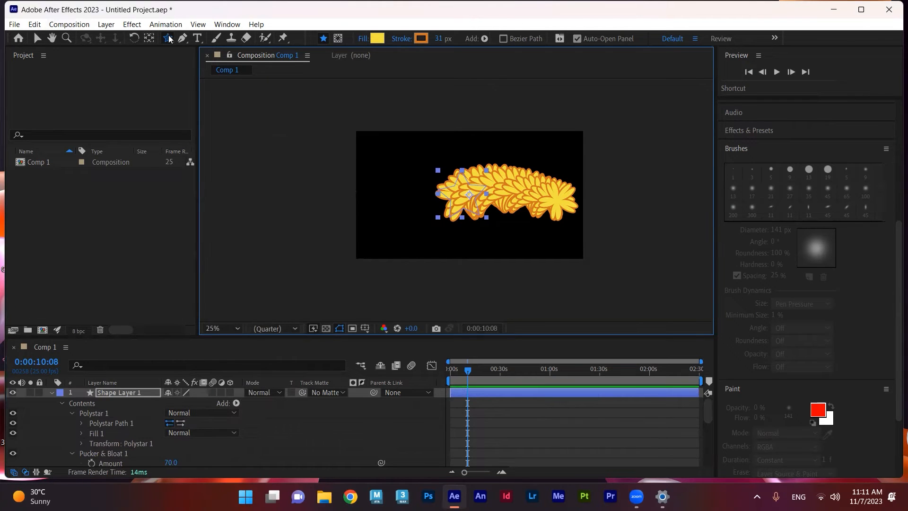
Delete the repeated flower layer and draw a yellow rectangle with an orange stroke just left of the composition's center.
{"action": "left_click_drag", "start_coordinate": [170, 42], "coordinate": [208, 38]}
{"action": "left_click_drag", "start_coordinate": [376, 161], "coordinate": [398, 170]}
{"action": "key", "text": "ctrl+z"}
{"action": "left_click", "coordinate": [52, 391]}
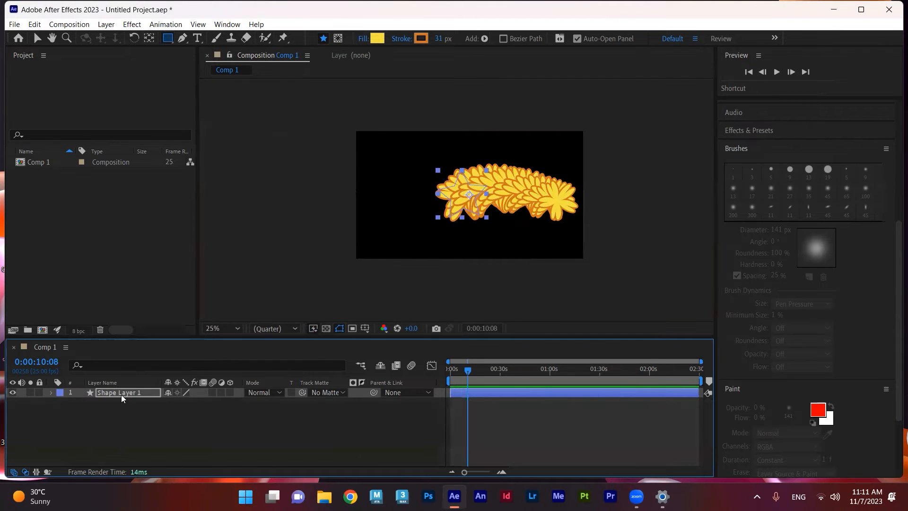
{"action": "key", "text": "Delete"}
{"action": "left_click_drag", "start_coordinate": [410, 193], "coordinate": [457, 221]}
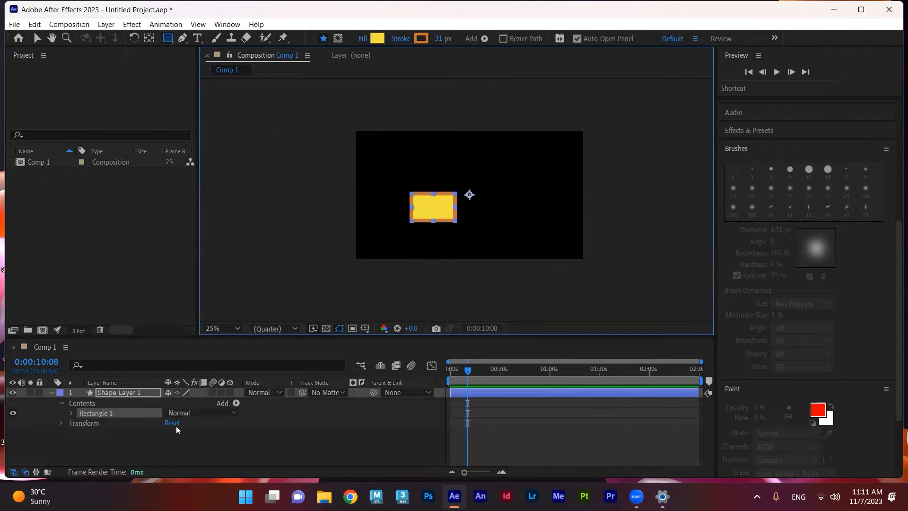
Add Round Corners to the yellow rectangle and set the Radius to 103.
{"action": "left_click", "coordinate": [236, 404]}
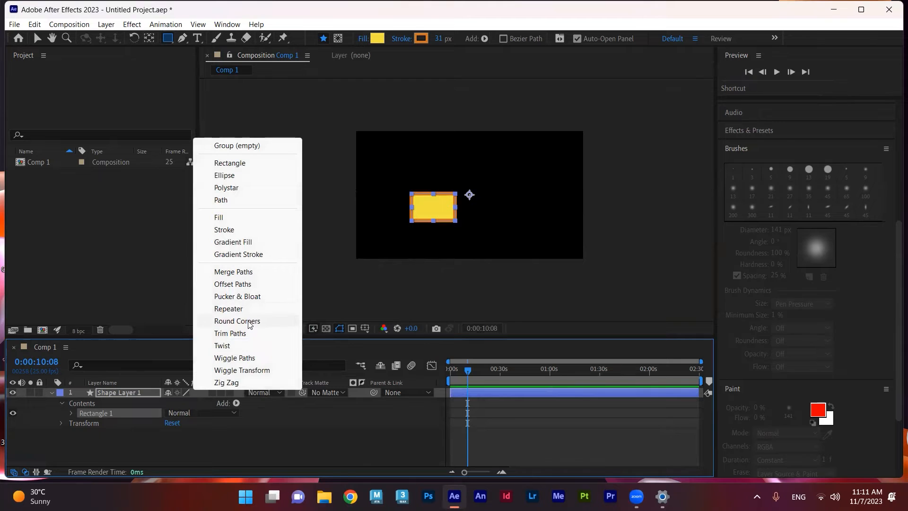
{"action": "left_click", "coordinate": [221, 321]}
{"action": "left_click", "coordinate": [81, 434]}
{"action": "left_click_drag", "start_coordinate": [170, 442], "coordinate": [212, 427]}
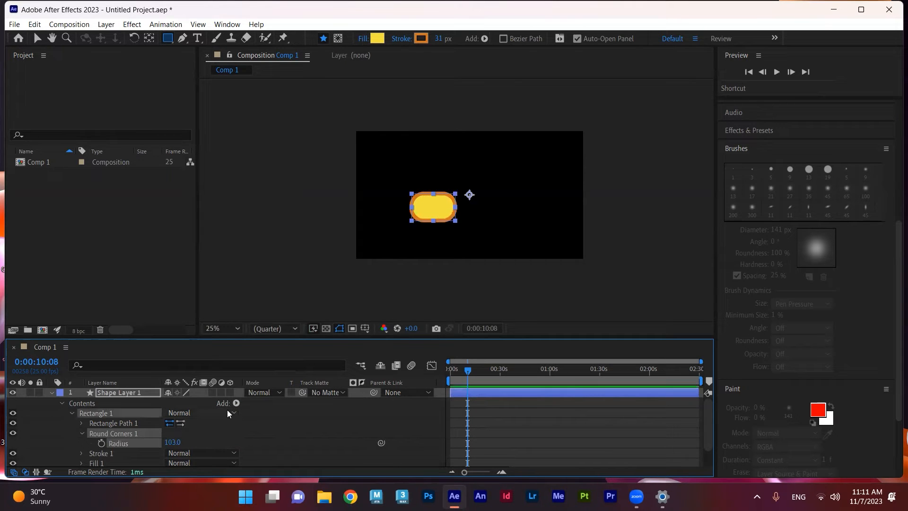
{"action": "left_click_drag", "start_coordinate": [489, 256], "coordinate": [449, 259]}
{"action": "left_click_drag", "start_coordinate": [295, 251], "coordinate": [368, 252]}
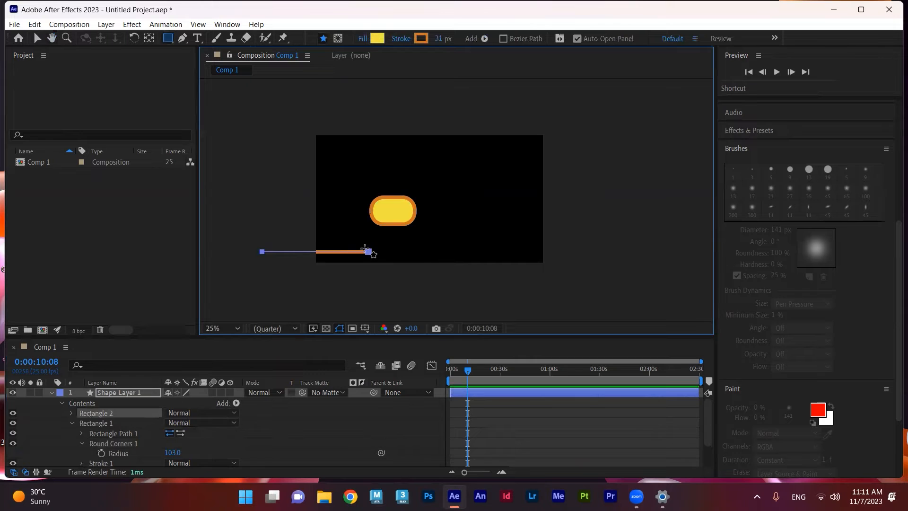
{"action": "key", "text": "ctrl+z"}
Draw a five-pointed star on a new shape layer in the composition's upper right area, using the Star Tool.
{"action": "scroll", "coordinate": [338, 246], "scroll_direction": "up", "scroll_amount": 1}
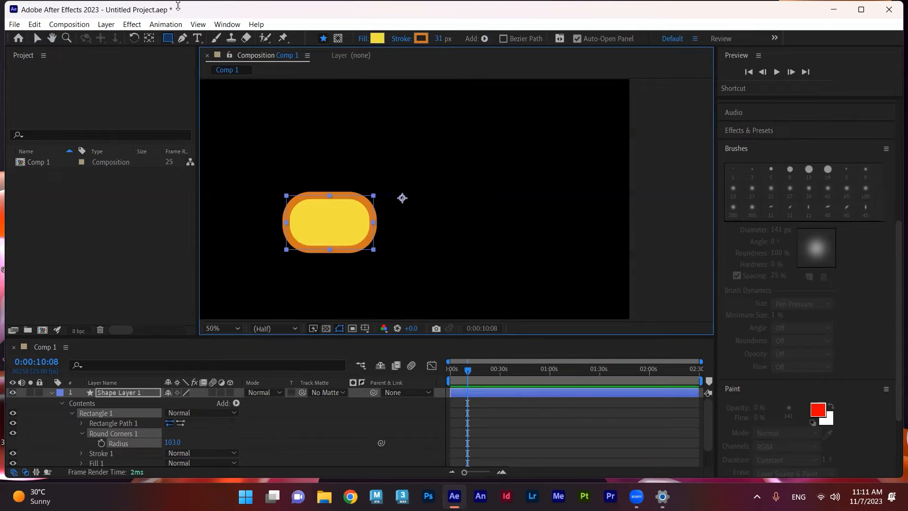
{"action": "left_click", "coordinate": [167, 37]}
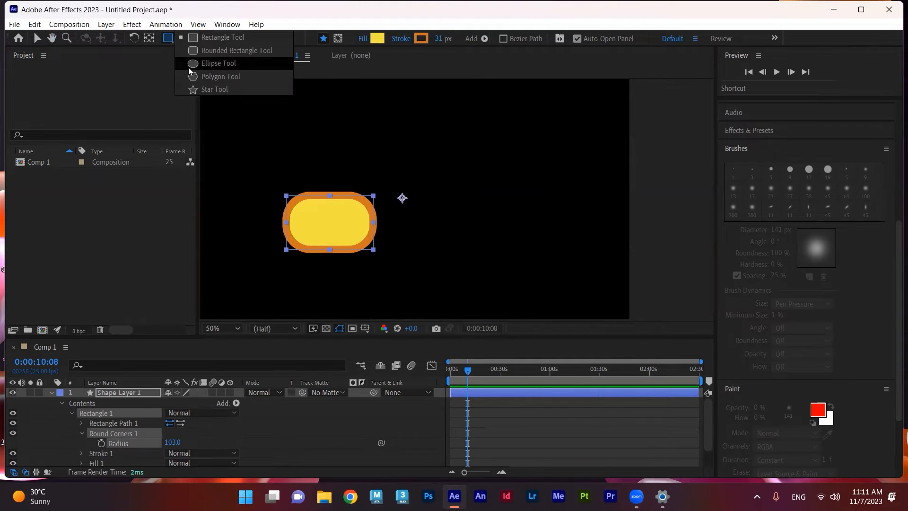
{"action": "left_click", "coordinate": [203, 89]}
{"action": "left_click", "coordinate": [51, 393]}
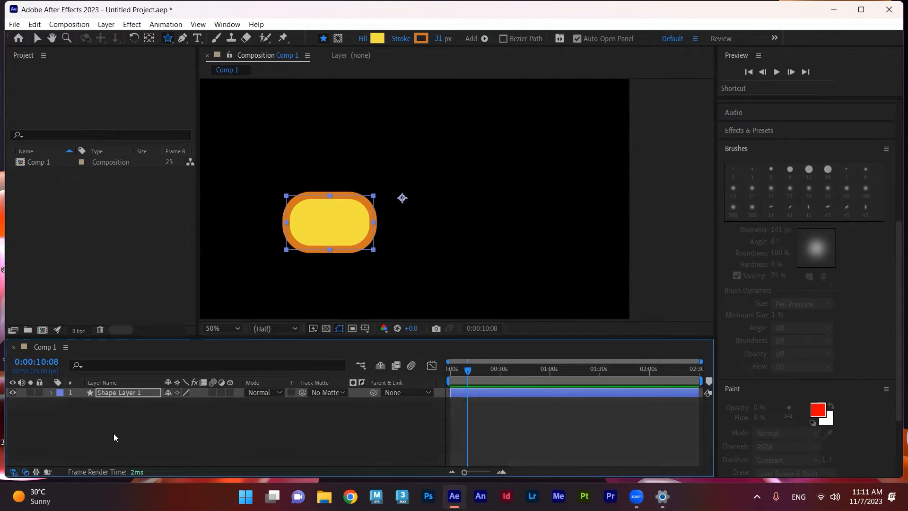
{"action": "left_click", "coordinate": [115, 434]}
{"action": "left_click_drag", "start_coordinate": [510, 158], "coordinate": [544, 132]}
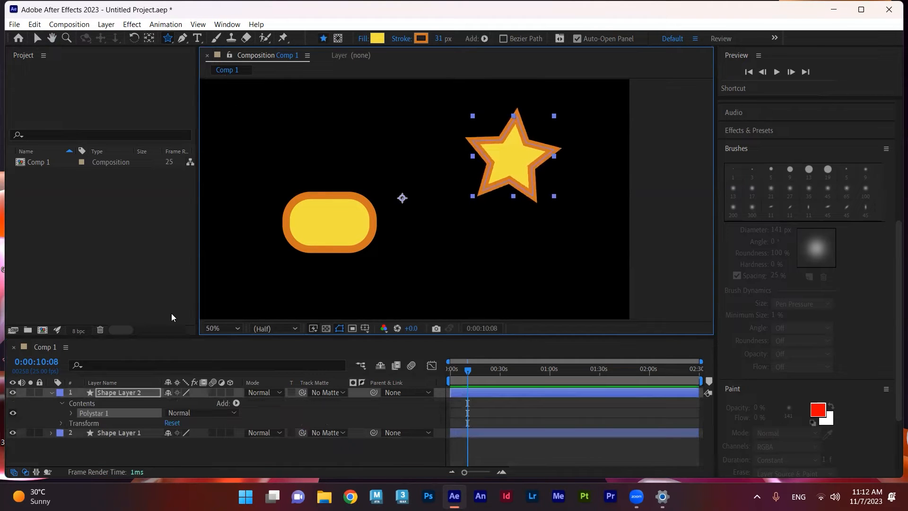
Add Round Corners to the star and set the Radius to 102.
{"action": "left_click", "coordinate": [236, 403]}
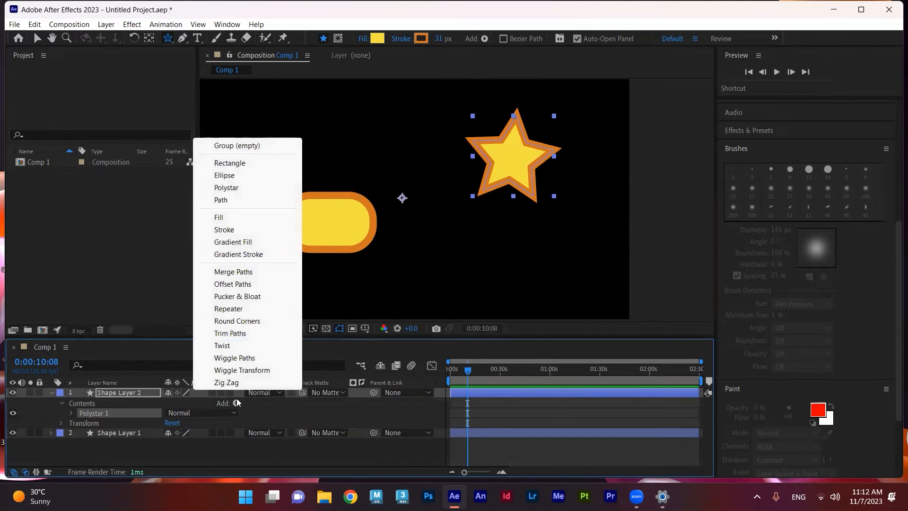
{"action": "left_click", "coordinate": [242, 322]}
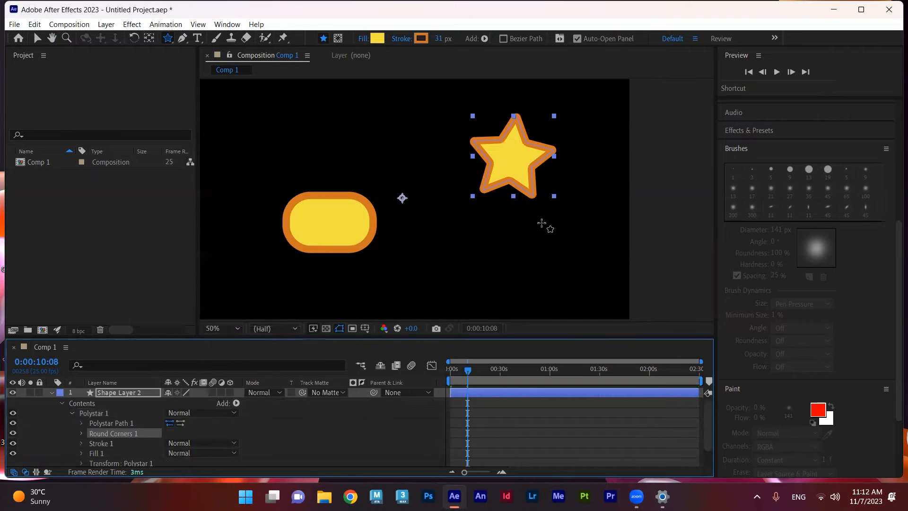
{"action": "left_click", "coordinate": [81, 434]}
{"action": "left_click_drag", "start_coordinate": [171, 445], "coordinate": [214, 439]}
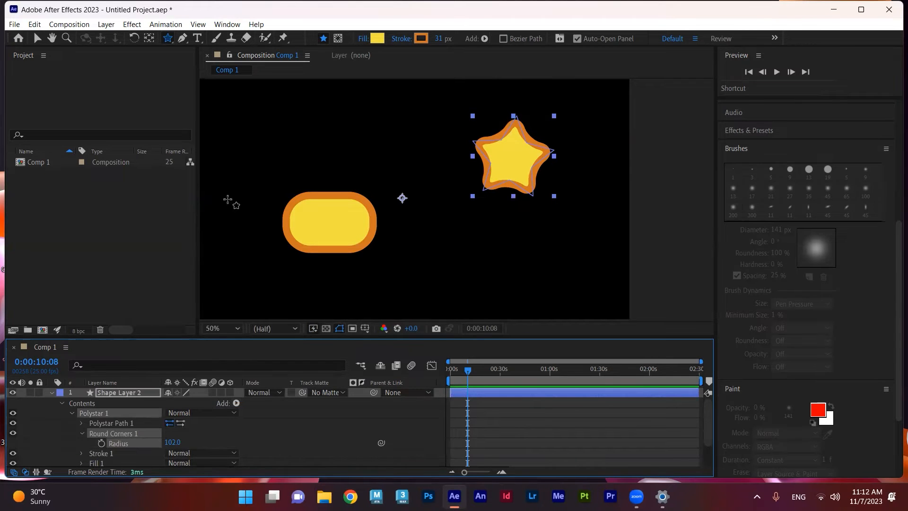
Draw a second, smaller star on a new shape layer just above the rounded rectangle.
{"action": "left_click", "coordinate": [52, 393]}
{"action": "left_click", "coordinate": [87, 439]}
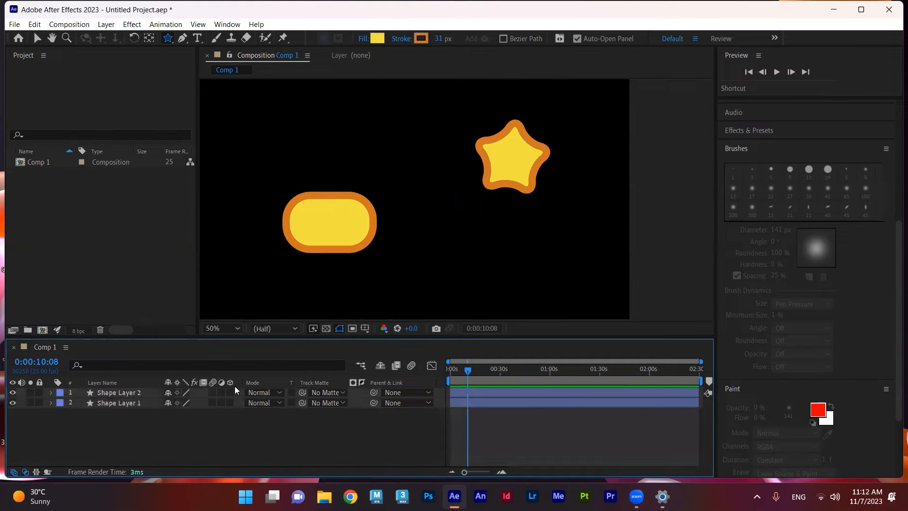
{"action": "mouse_move", "coordinate": [314, 106]}
{"action": "left_mouse_down"}
{"action": "mouse_move", "coordinate": [335, 133]}
{"action": "mouse_move", "coordinate": [350, 134]}
{"action": "mouse_move", "coordinate": [331, 140]}
{"action": "mouse_move", "coordinate": [308, 125]}
{"action": "mouse_move", "coordinate": [315, 108]}
{"action": "mouse_move", "coordinate": [310, 149]}
{"action": "left_mouse_up"}
{"action": "key", "text": "v"}
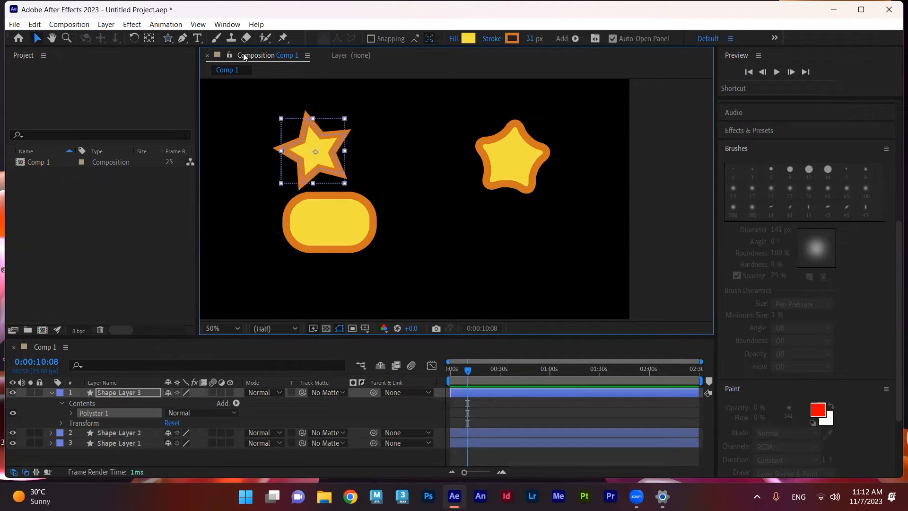
Draw a pentagon on its own shape layer near the composition's center, using the Polygon Tool.
{"action": "left_click", "coordinate": [168, 38]}
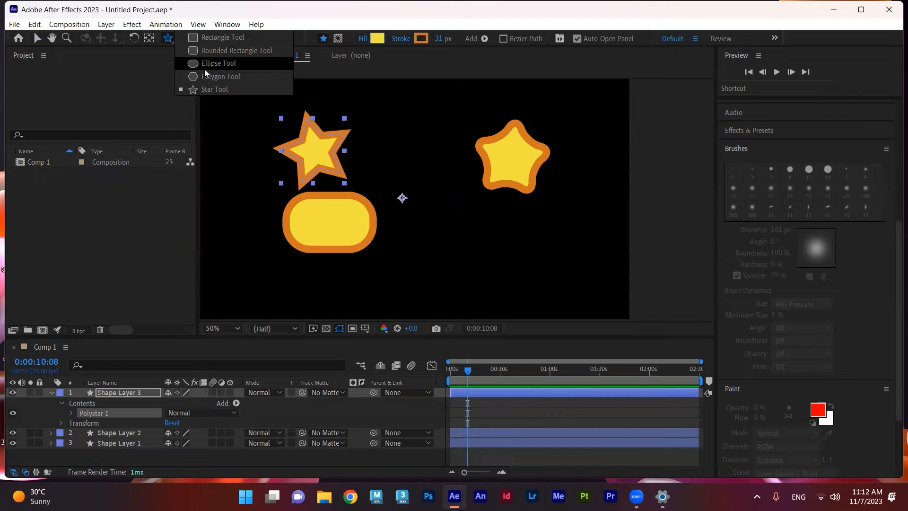
{"action": "left_click", "coordinate": [207, 72]}
{"action": "left_click", "coordinate": [172, 461]}
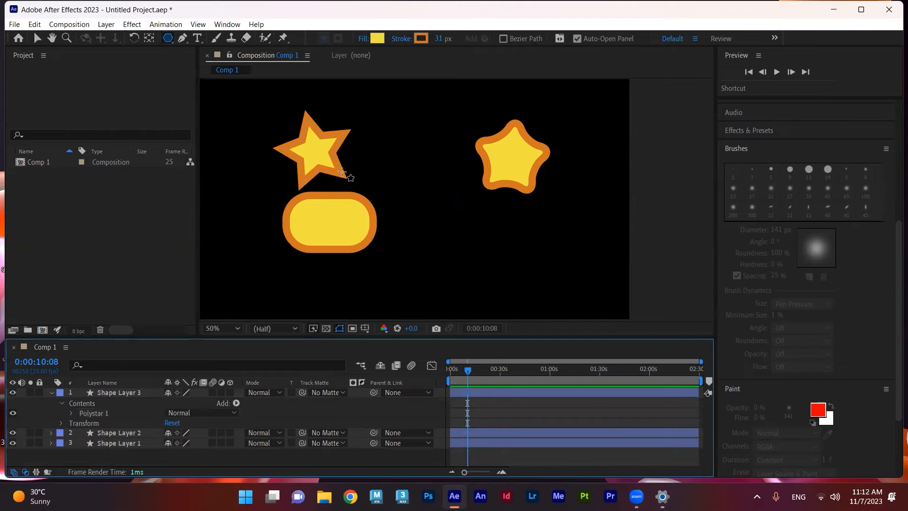
{"action": "left_click_drag", "start_coordinate": [435, 193], "coordinate": [451, 228]}
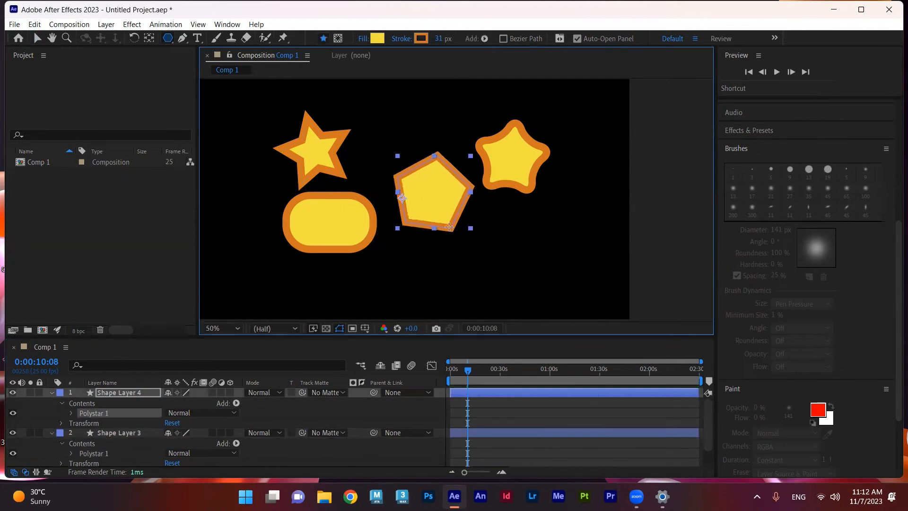
Try to copy the Round Corners operation from the rounded star onto the pentagon's layer.
{"action": "scroll", "coordinate": [98, 454], "scroll_direction": "down", "scroll_amount": 1}
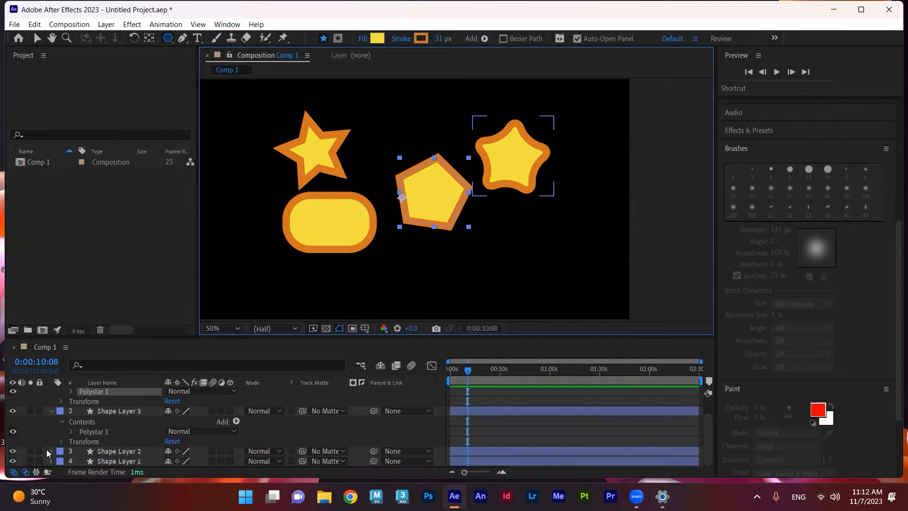
{"action": "left_click", "coordinate": [50, 451]}
{"action": "scroll", "coordinate": [98, 448], "scroll_direction": "down", "scroll_amount": 3}
{"action": "left_click", "coordinate": [110, 434]}
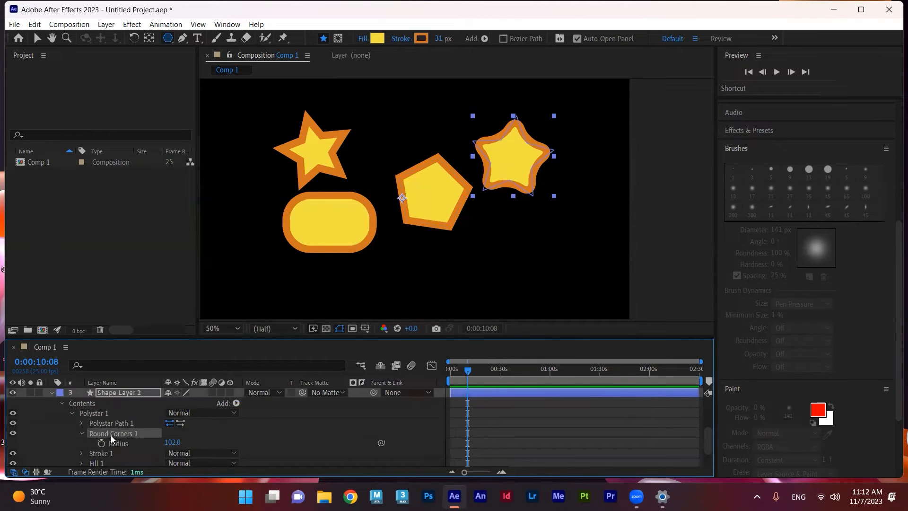
{"action": "scroll", "coordinate": [117, 410], "scroll_direction": "up", "scroll_amount": 3}
{"action": "left_click", "coordinate": [113, 393]}
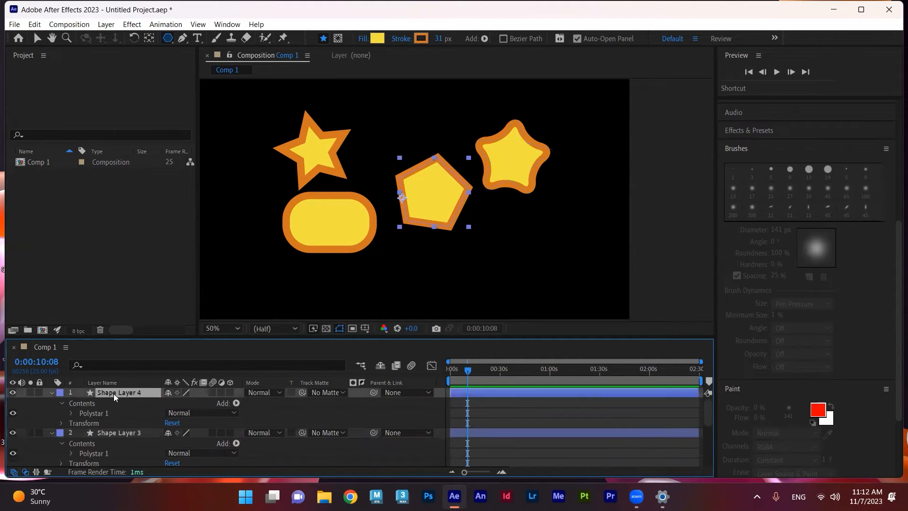
{"action": "key", "text": "ctrl+v"}
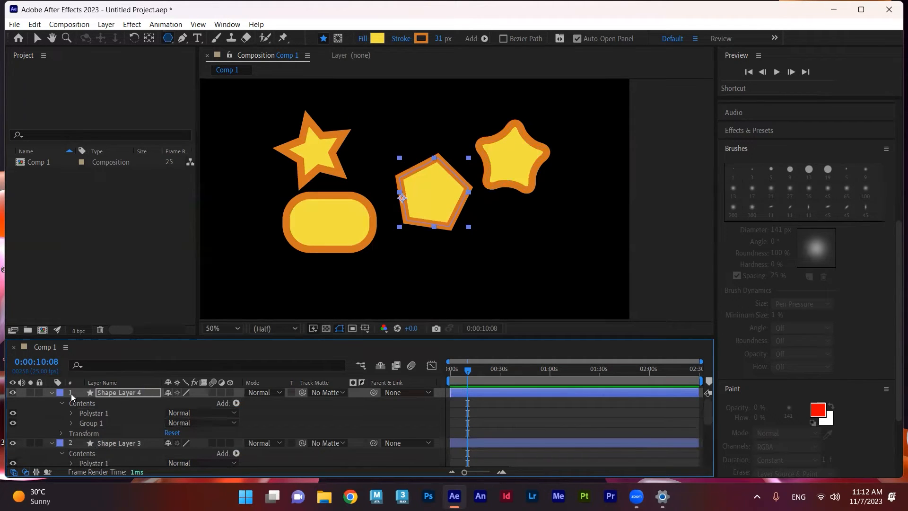
Try a Twist on the pentagon's layer with an Angle of 185 and a Center of 180, 38.
{"action": "left_click", "coordinate": [236, 404]}
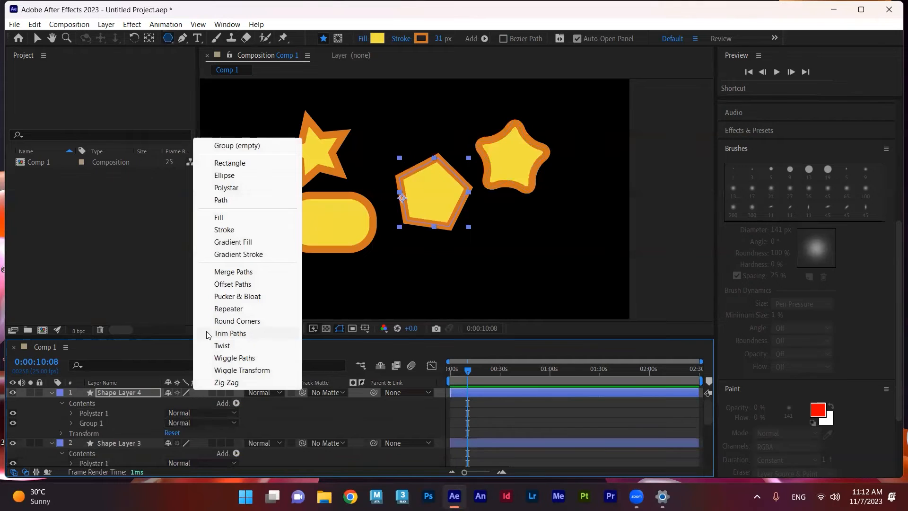
{"action": "left_click", "coordinate": [251, 345]}
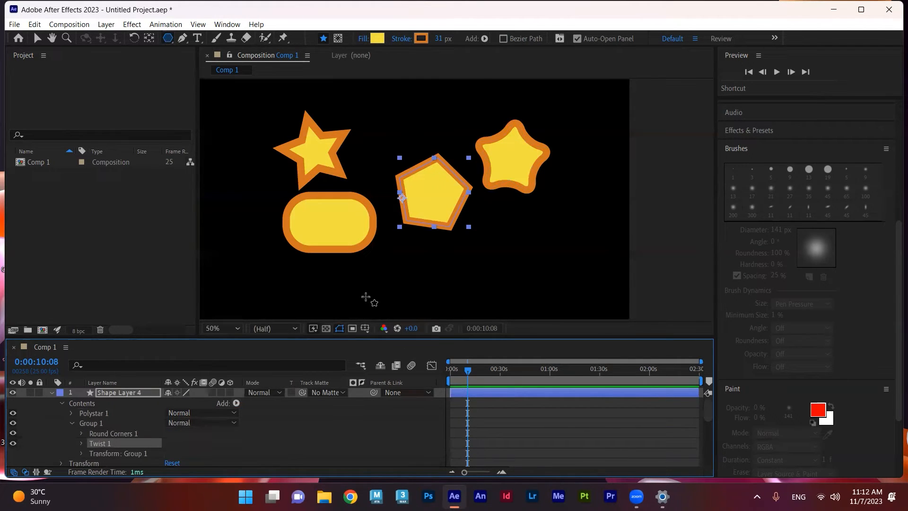
{"action": "left_click", "coordinate": [82, 443]}
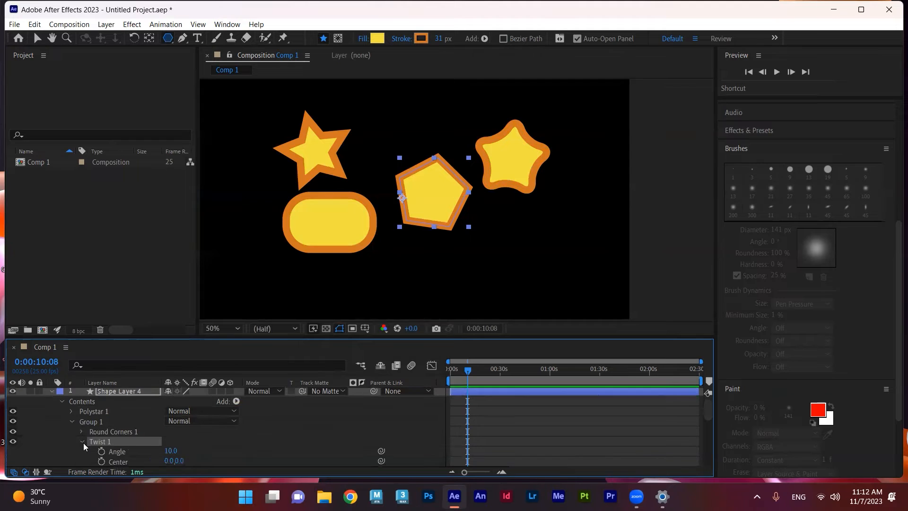
{"action": "scroll", "coordinate": [151, 440], "scroll_direction": "down", "scroll_amount": 1}
{"action": "left_click_drag", "start_coordinate": [174, 421], "coordinate": [280, 420]}
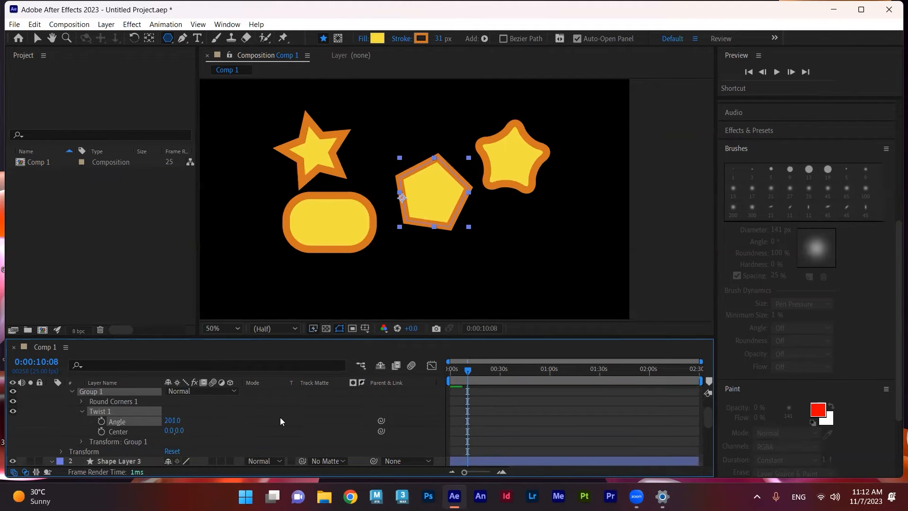
{"action": "left_click_drag", "start_coordinate": [173, 431], "coordinate": [203, 430]}
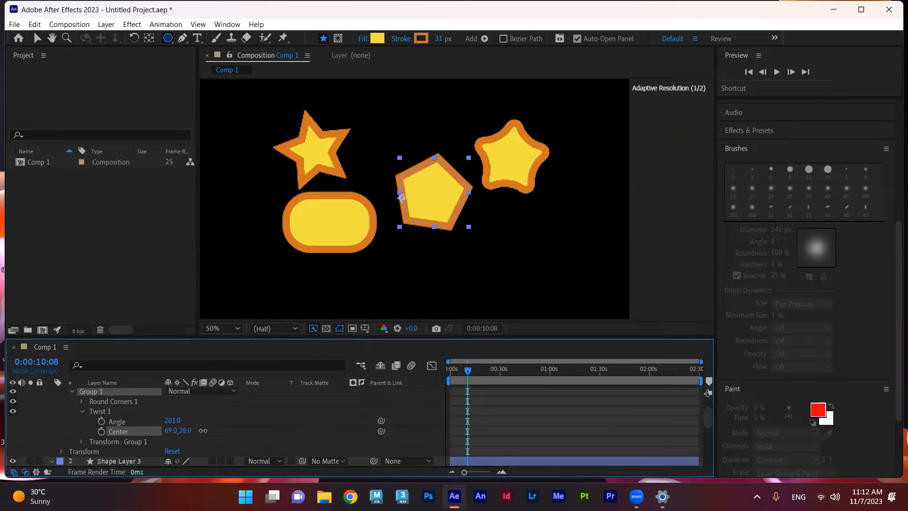
{"action": "left_click", "coordinate": [105, 412]}
{"action": "left_click_drag", "start_coordinate": [172, 421], "coordinate": [229, 428]}
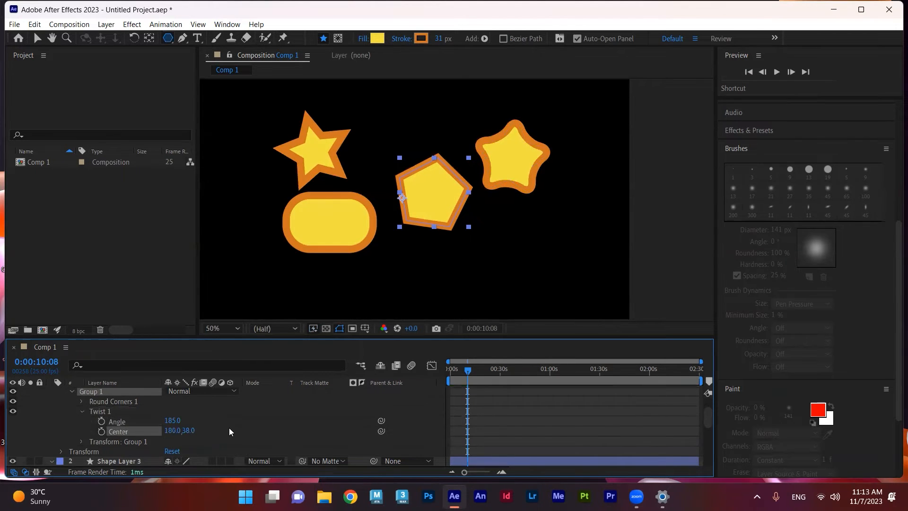
Delete all four shape layers: the pentagon, both stars and the rounded rectangle.
{"action": "scroll", "coordinate": [109, 402], "scroll_direction": "up", "scroll_amount": 2}
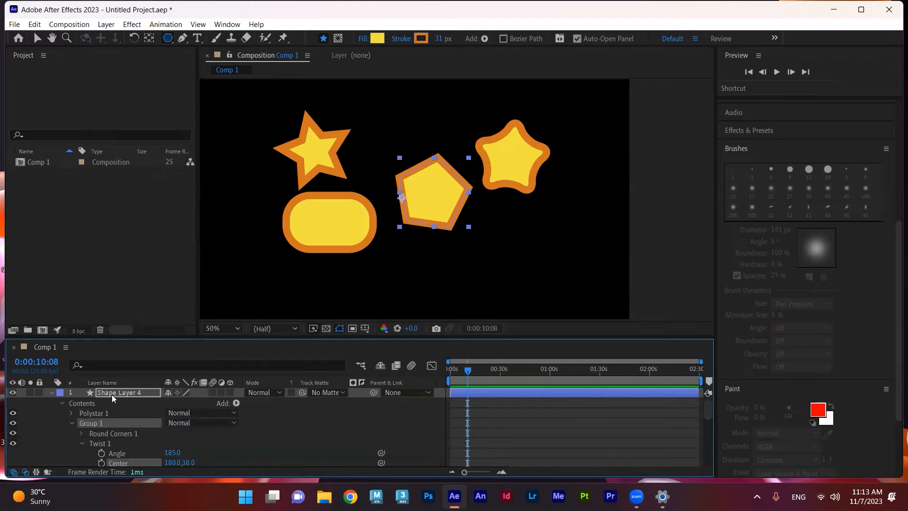
{"action": "left_click", "coordinate": [115, 391]}
{"action": "key", "text": "Delete"}
{"action": "left_click", "coordinate": [114, 391]}
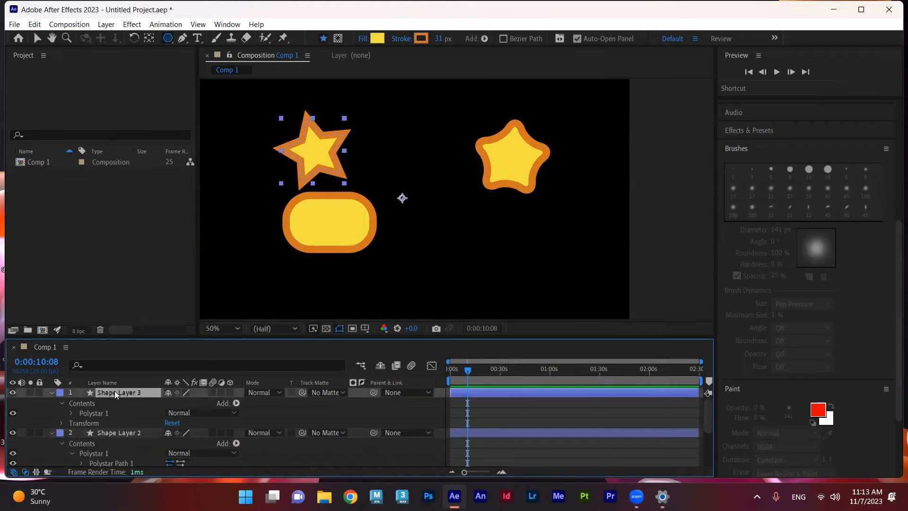
{"action": "key", "text": "Delete"}
{"action": "left_click", "coordinate": [114, 391]}
{"action": "key", "text": "Delete"}
{"action": "left_click", "coordinate": [114, 390]}
{"action": "key", "text": "Delete"}
Draw a new pentagon left of the composition's center and add a Twist with Angle 83 and Center 13, 0.
{"action": "mouse_move", "coordinate": [306, 188]}
{"action": "left_mouse_down"}
{"action": "mouse_move", "coordinate": [399, 197]}
{"action": "mouse_move", "coordinate": [332, 220]}
{"action": "left_mouse_up"}
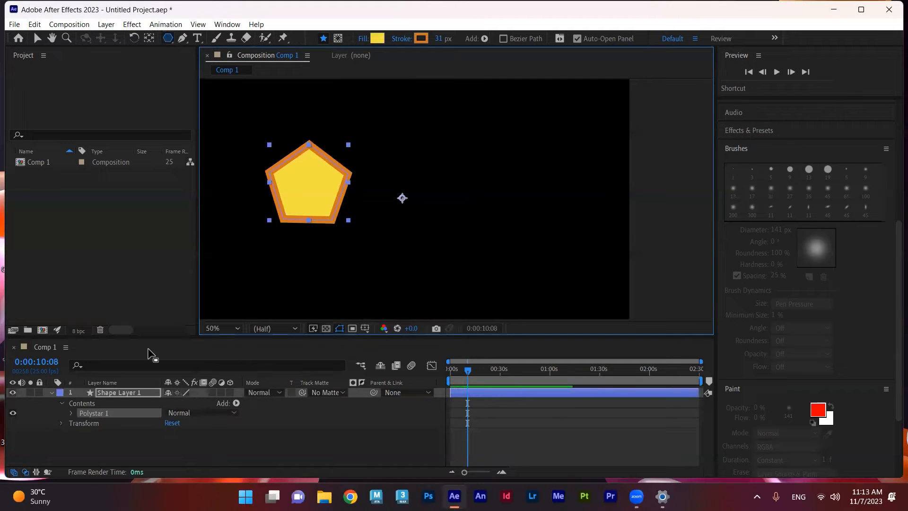
{"action": "left_click", "coordinate": [236, 403]}
{"action": "left_click", "coordinate": [239, 345]}
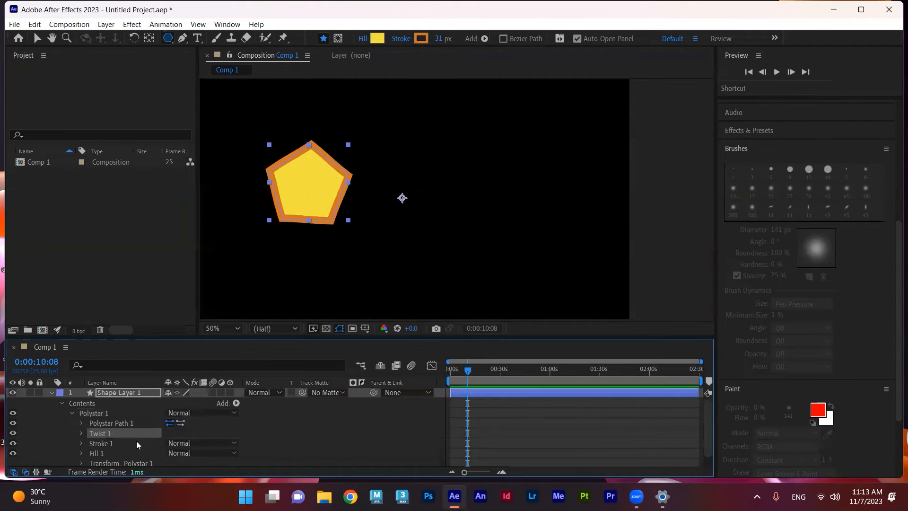
{"action": "left_click", "coordinate": [81, 434]}
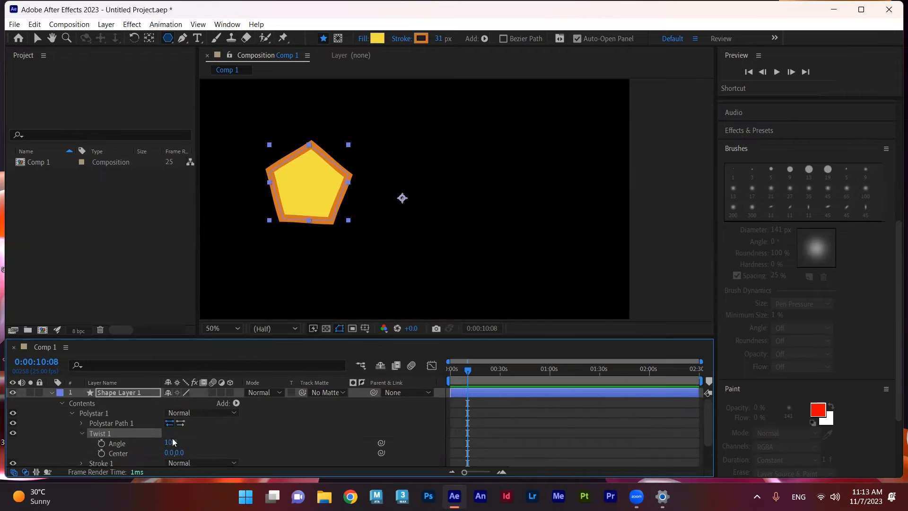
{"action": "mouse_move", "coordinate": [171, 443]}
{"action": "left_mouse_down"}
{"action": "mouse_move", "coordinate": [274, 441]}
{"action": "mouse_move", "coordinate": [206, 440]}
{"action": "mouse_move", "coordinate": [169, 453]}
{"action": "mouse_move", "coordinate": [192, 453]}
{"action": "mouse_move", "coordinate": [241, 448]}
{"action": "mouse_move", "coordinate": [101, 447]}
{"action": "mouse_move", "coordinate": [169, 450]}
{"action": "left_mouse_up"}
Delete the pentagon's Twist, add a Zig Zag operation instead and open its properties.
{"action": "left_click", "coordinate": [93, 433]}
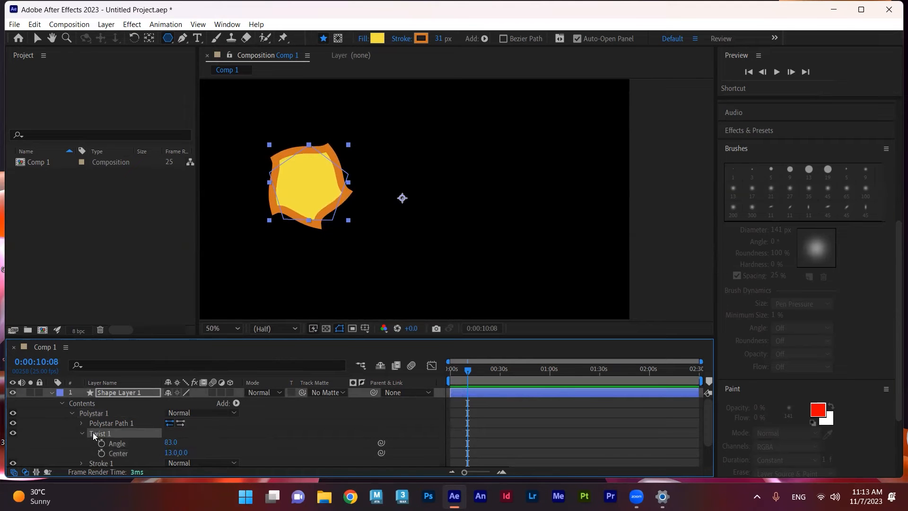
{"action": "key", "text": "Delete"}
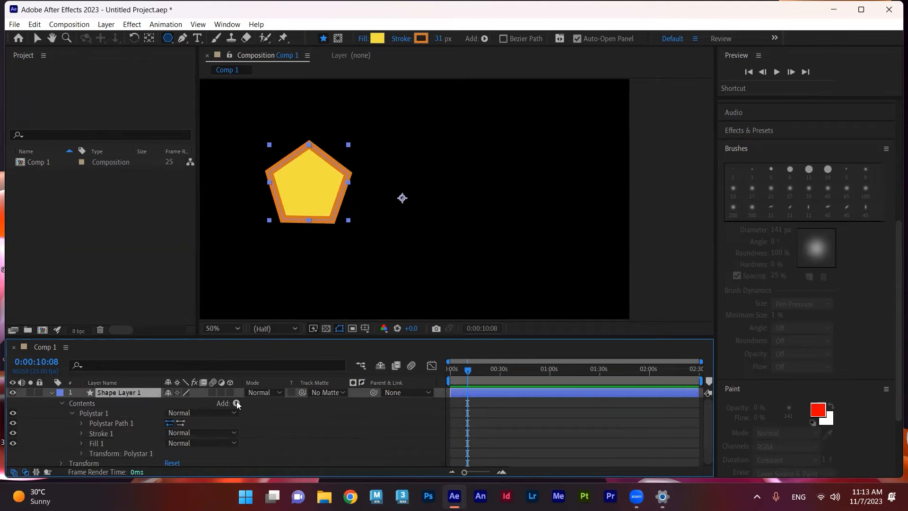
{"action": "left_click", "coordinate": [236, 403]}
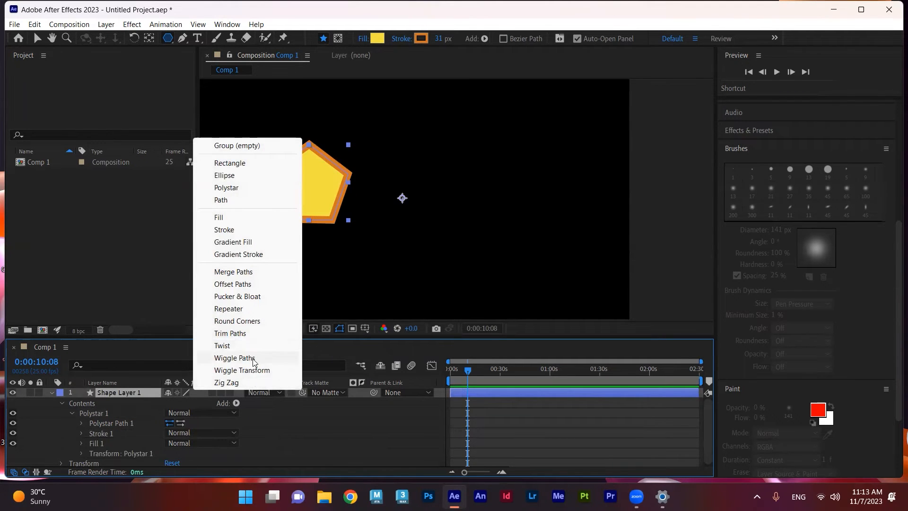
{"action": "left_click", "coordinate": [240, 386]}
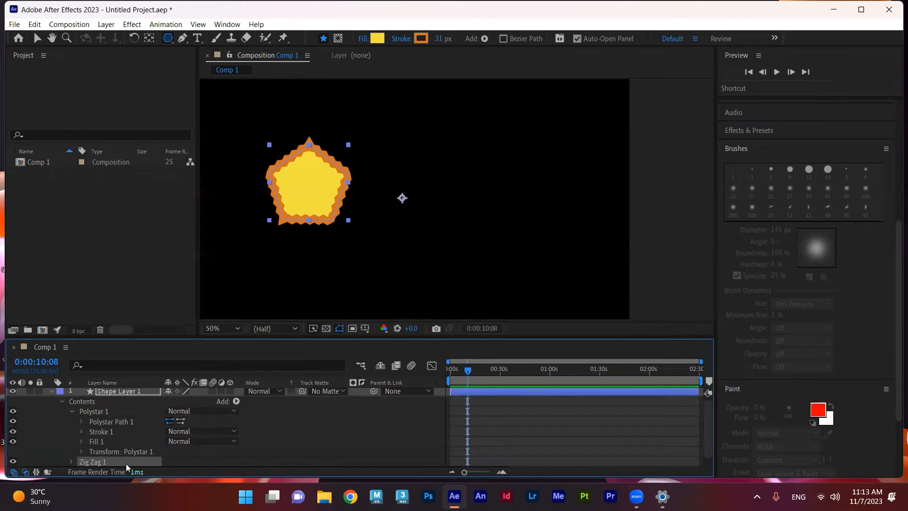
{"action": "left_click", "coordinate": [71, 460]}
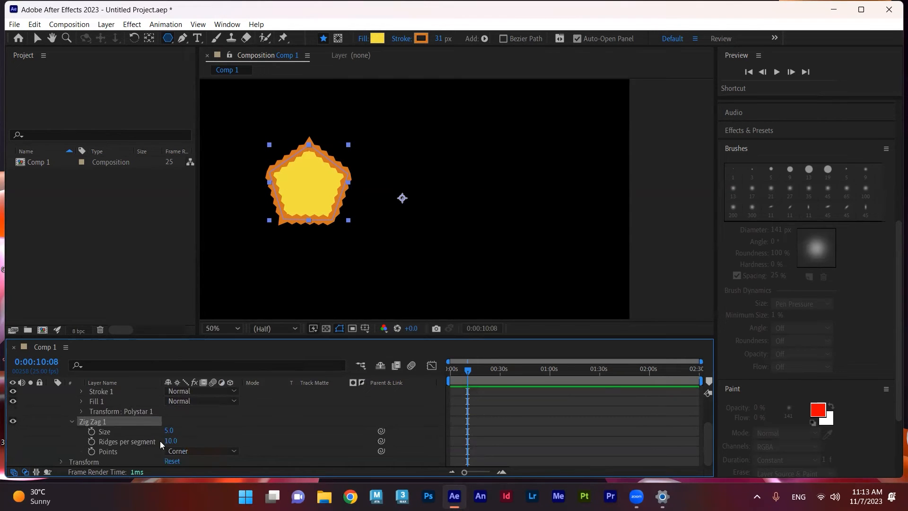
Set the pentagon's Zig Zag to Size 4 and Ridges per segment 14, trying Smooth points before returning them to Corner.
{"action": "mouse_move", "coordinate": [171, 431]}
{"action": "left_mouse_down"}
{"action": "mouse_move", "coordinate": [182, 430]}
{"action": "mouse_move", "coordinate": [173, 429]}
{"action": "mouse_move", "coordinate": [179, 441]}
{"action": "mouse_move", "coordinate": [203, 442]}
{"action": "mouse_move", "coordinate": [170, 442]}
{"action": "left_mouse_up"}
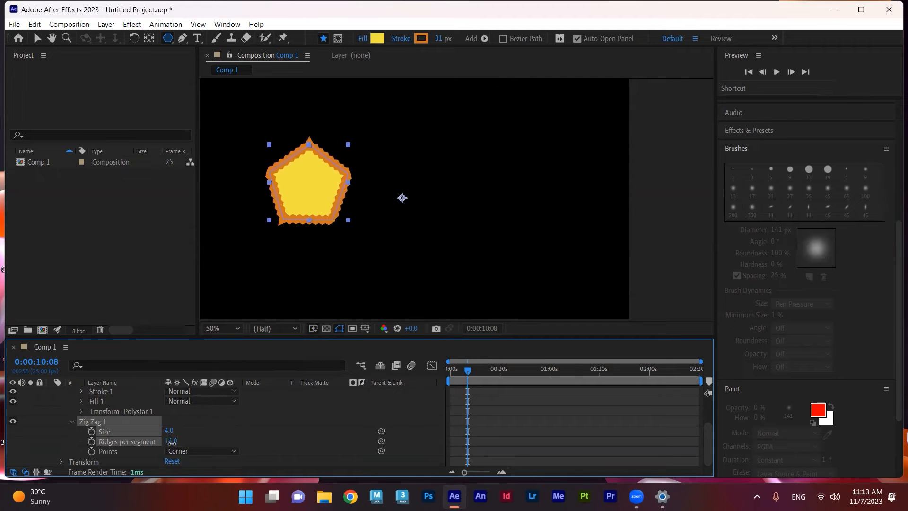
{"action": "left_click", "coordinate": [193, 451]}
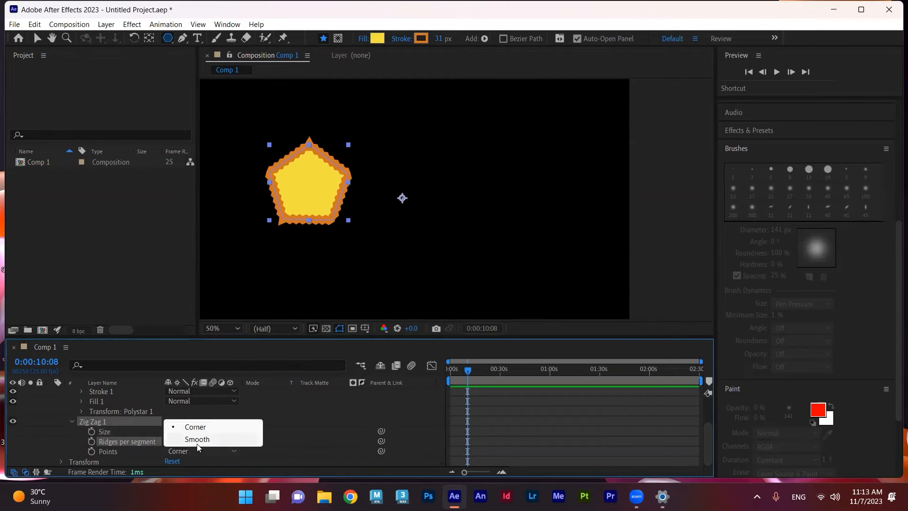
{"action": "left_click", "coordinate": [199, 440]}
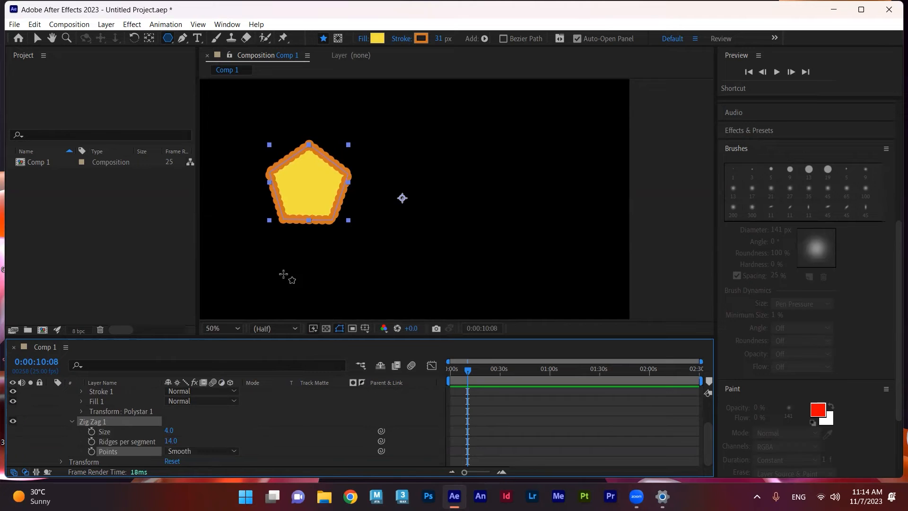
{"action": "key", "text": "."}
{"action": "left_click_drag", "start_coordinate": [356, 238], "coordinate": [509, 250]}
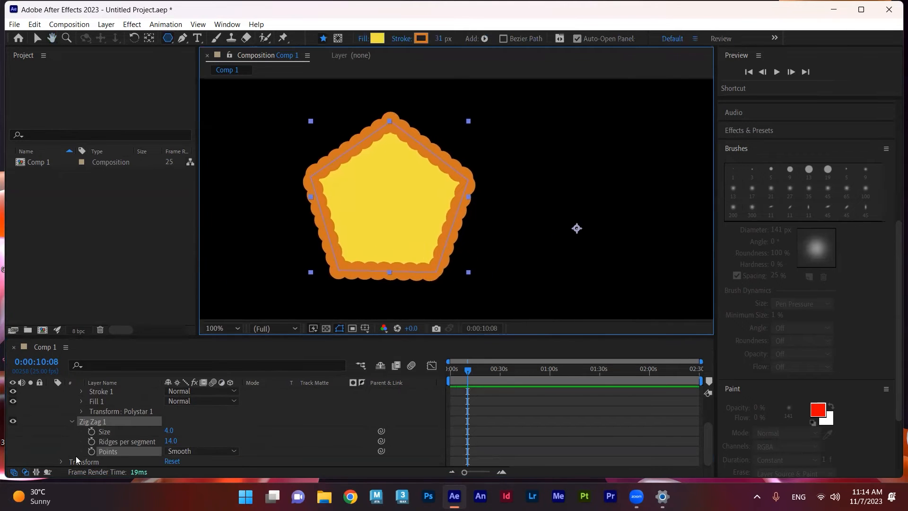
{"action": "left_click", "coordinate": [194, 451]}
{"action": "left_click", "coordinate": [194, 428]}
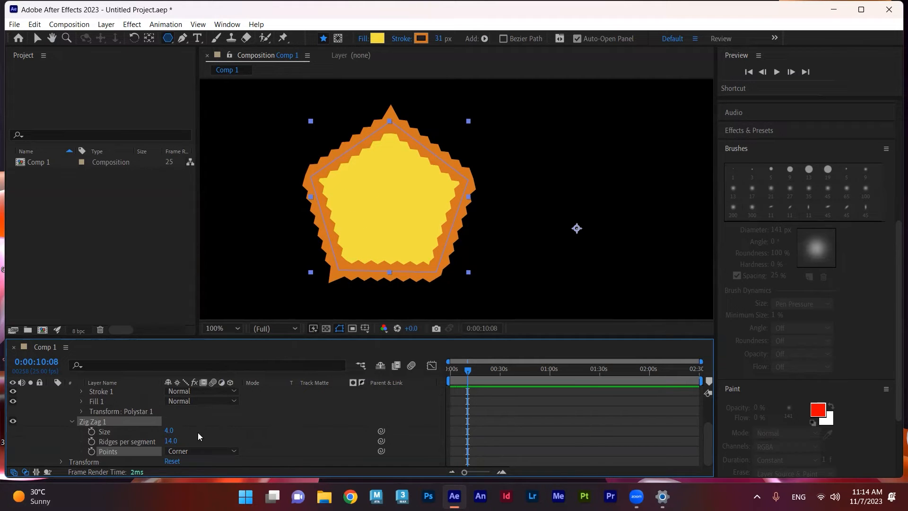
{"action": "scroll", "coordinate": [197, 433], "scroll_direction": "up", "scroll_amount": 3}
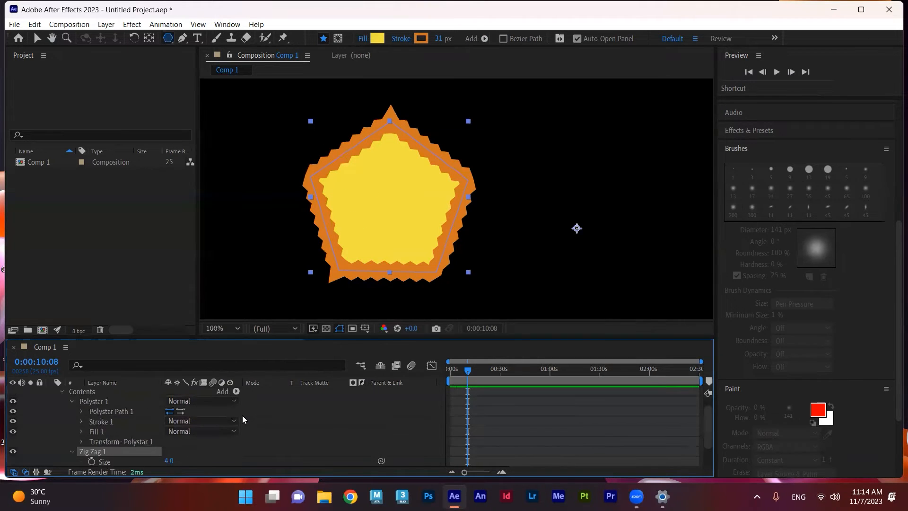
{"action": "left_click", "coordinate": [237, 392]}
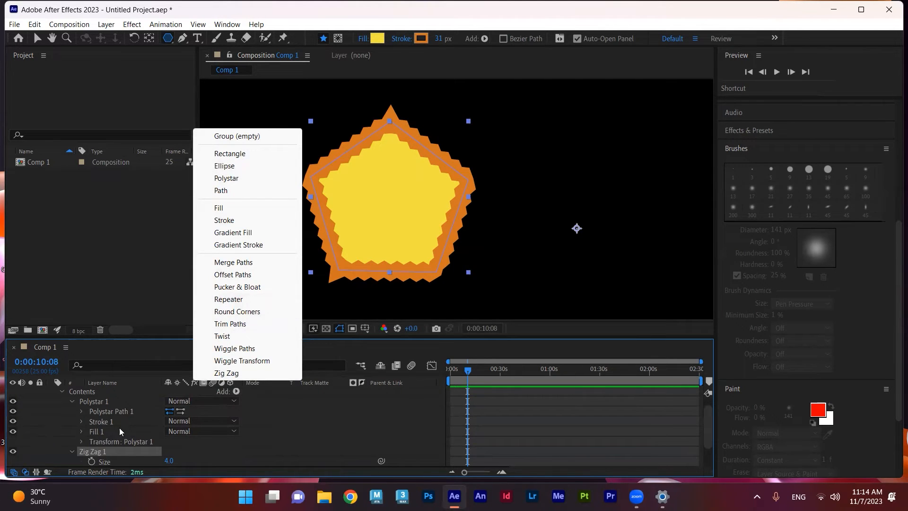
{"action": "left_click", "coordinate": [102, 449]}
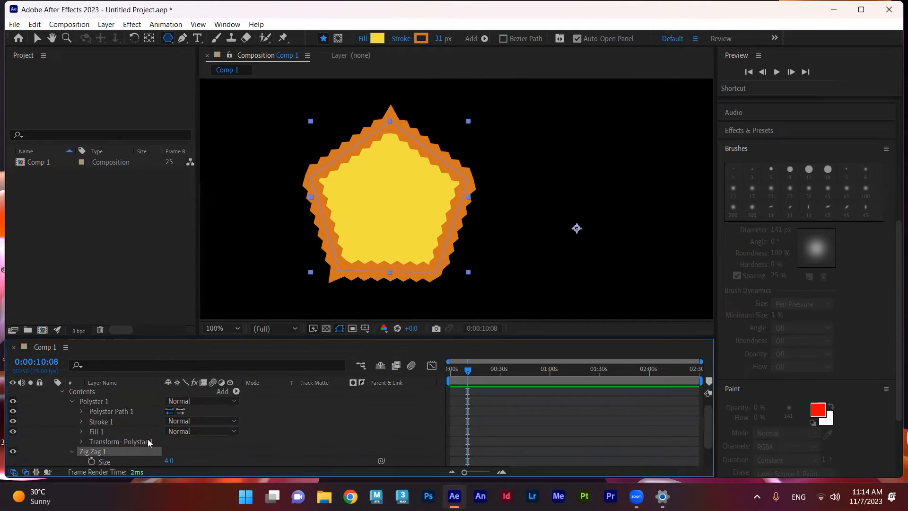
{"action": "scroll", "coordinate": [145, 438], "scroll_direction": "up", "scroll_amount": 1}
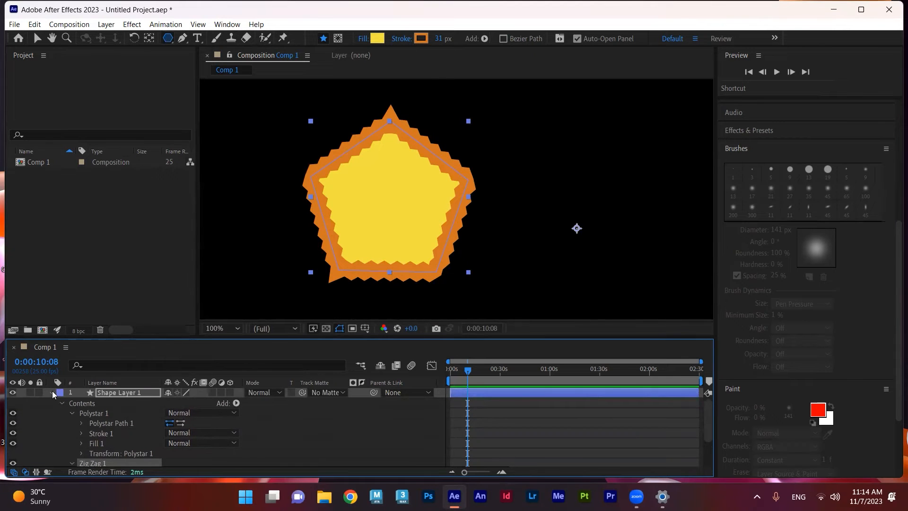
Collapse the pentagon's shape layer and delete it from the composition.
{"action": "left_click", "coordinate": [139, 393]}
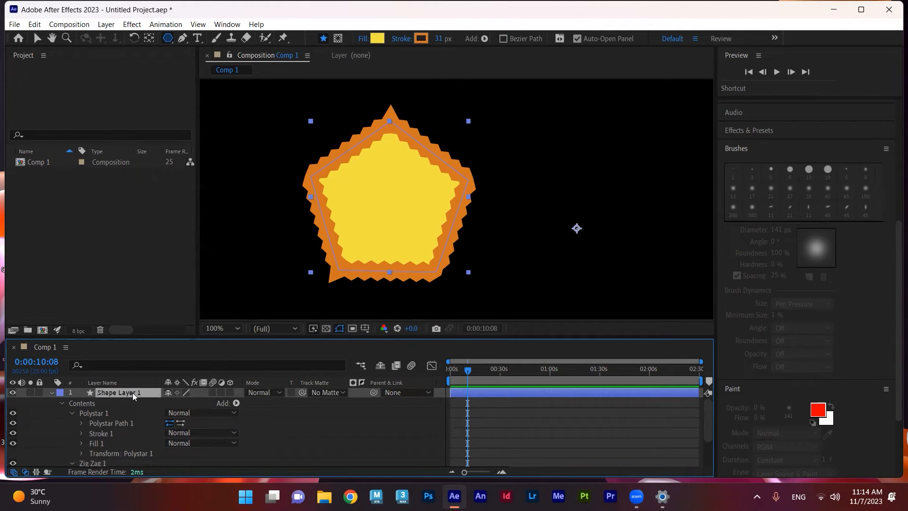
{"action": "left_click", "coordinate": [50, 392]}
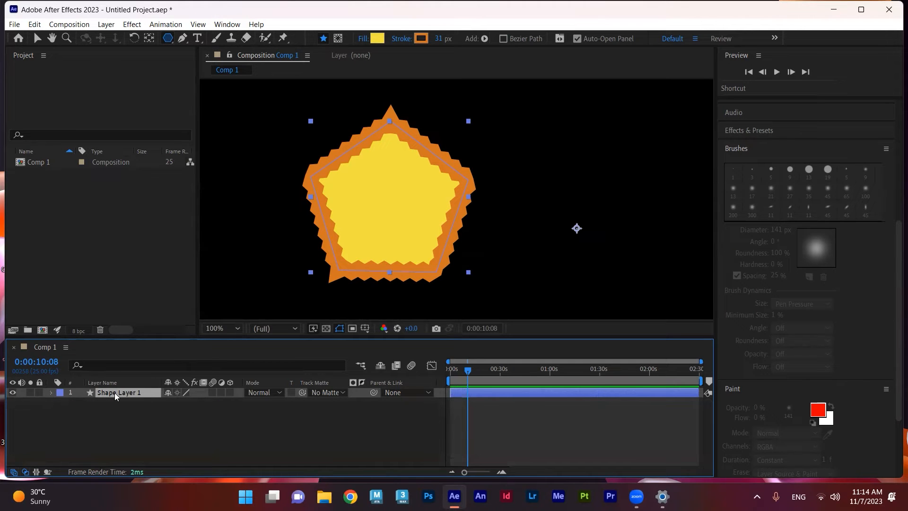
{"action": "key", "text": "v"}
{"action": "left_click", "coordinate": [372, 214]}
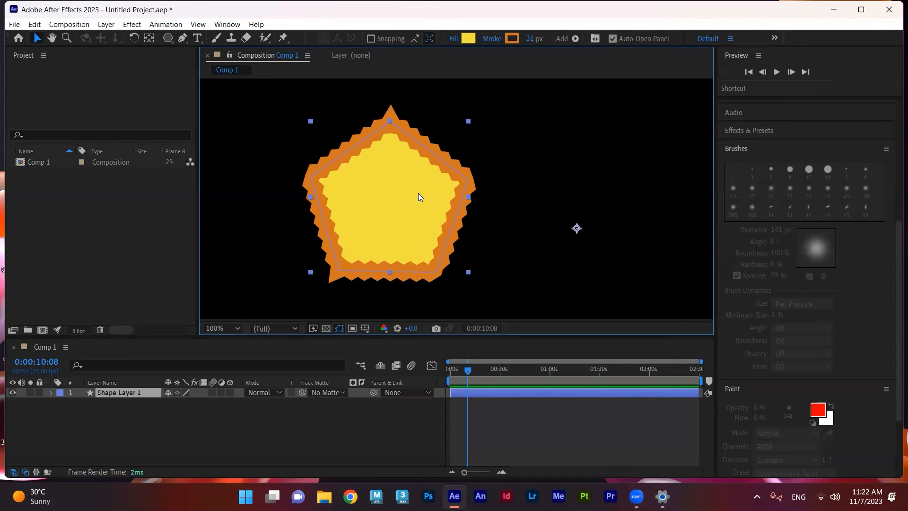
{"action": "key", "text": "Delete"}
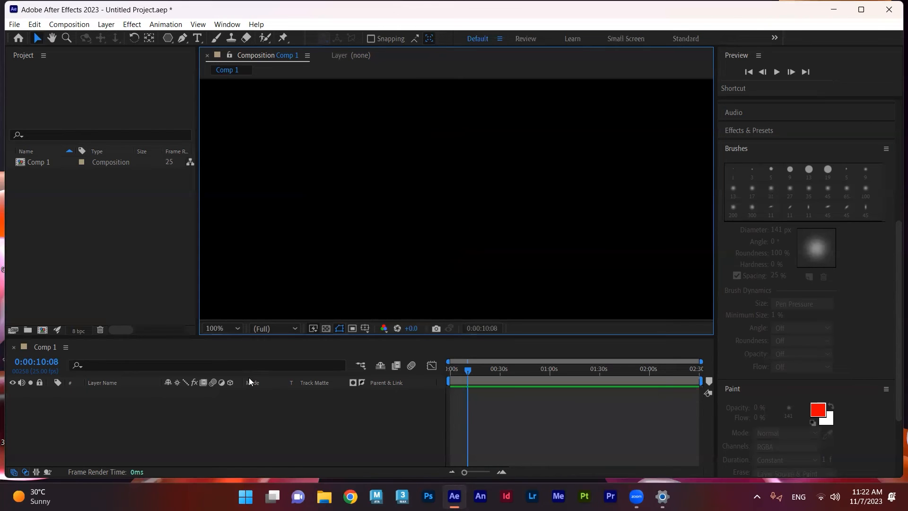
Fit the whole empty composition in the viewer.
{"action": "left_click", "coordinate": [168, 38]}
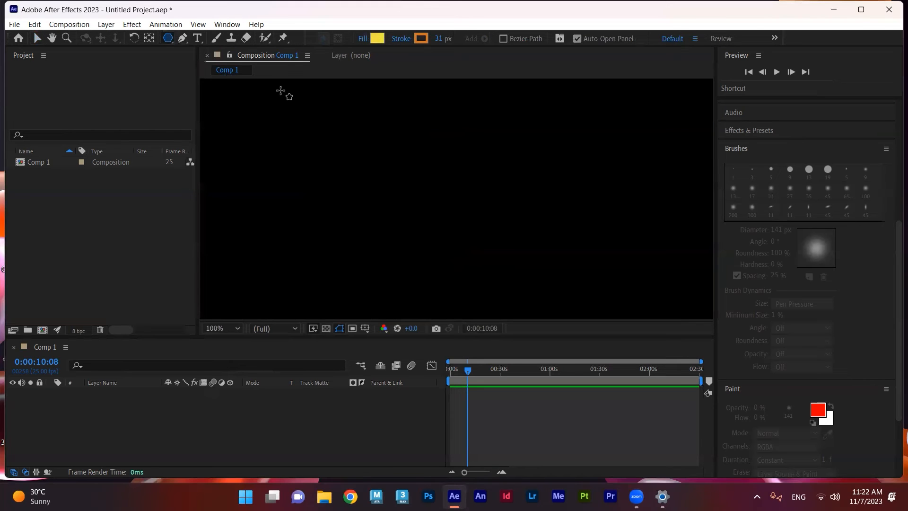
{"action": "key", "text": "super"}
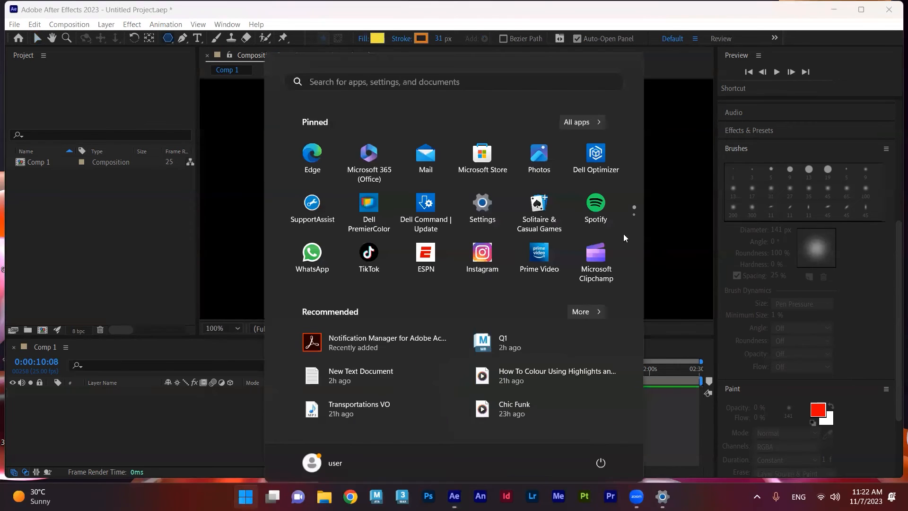
{"action": "right_click", "coordinate": [666, 239]}
{"action": "left_click", "coordinate": [483, 215]}
{"action": "scroll", "coordinate": [483, 215], "scroll_direction": "down", "scroll_amount": 1}
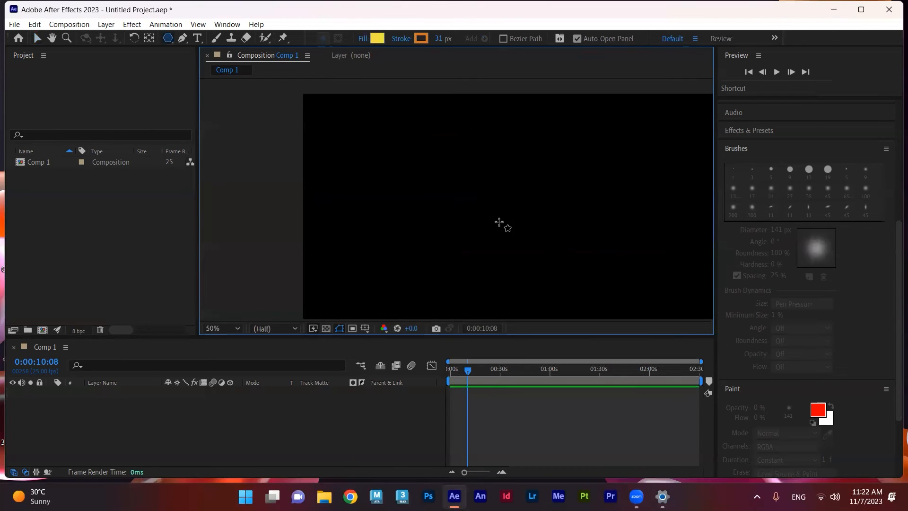
{"action": "left_click_drag", "start_coordinate": [555, 238], "coordinate": [489, 223]}
{"action": "scroll", "coordinate": [489, 222], "scroll_direction": "down", "scroll_amount": 2}
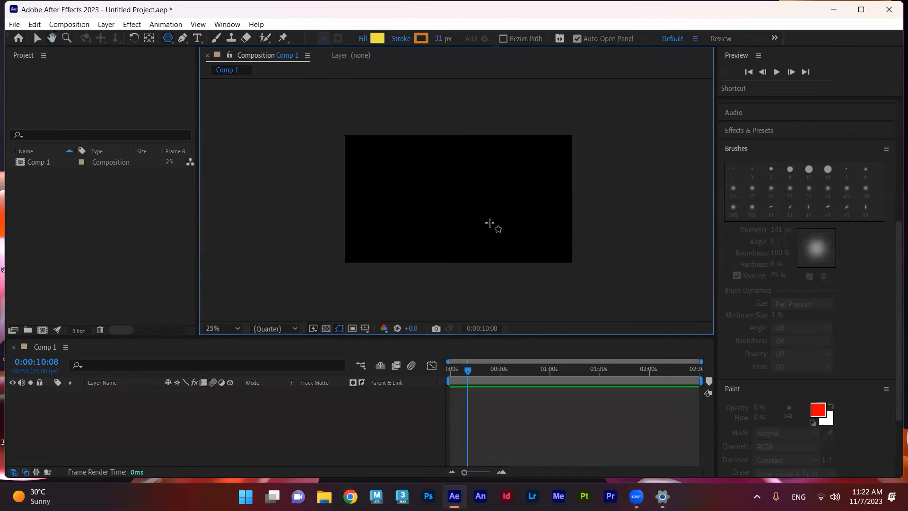
{"action": "left_click", "coordinate": [223, 329]}
{"action": "left_click", "coordinate": [236, 118]}
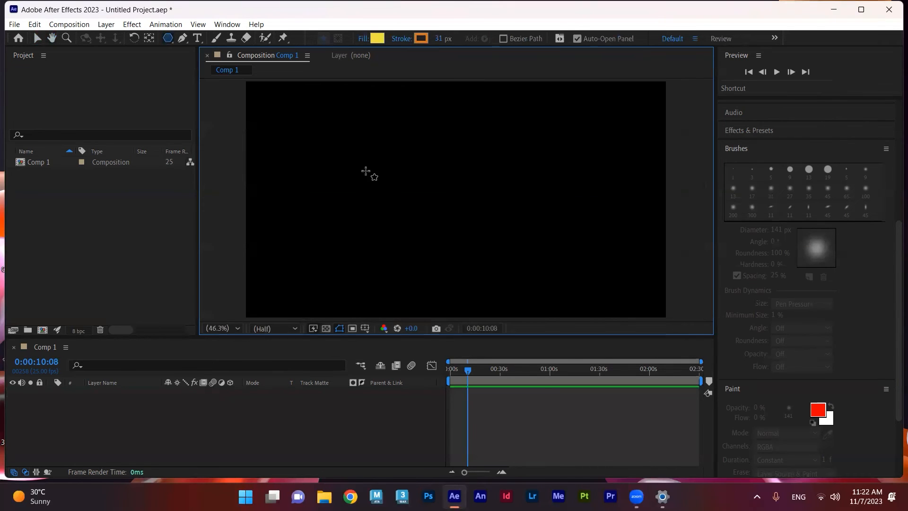
Draw a yellow star with a 3 px orange stroke and an outer radius of about 150, below and right of the composition's center.
{"action": "left_click_drag", "start_coordinate": [473, 241], "coordinate": [493, 270]}
{"action": "key", "text": "ctrl+z"}
{"action": "left_click_drag", "start_coordinate": [168, 39], "coordinate": [209, 91]}
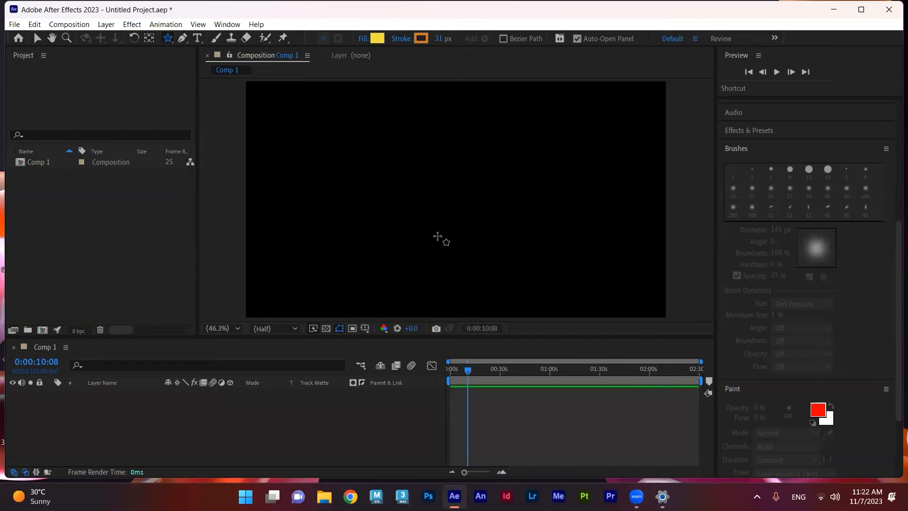
{"action": "left_click_drag", "start_coordinate": [440, 39], "coordinate": [424, 42]}
{"action": "left_click_drag", "start_coordinate": [492, 257], "coordinate": [513, 283]}
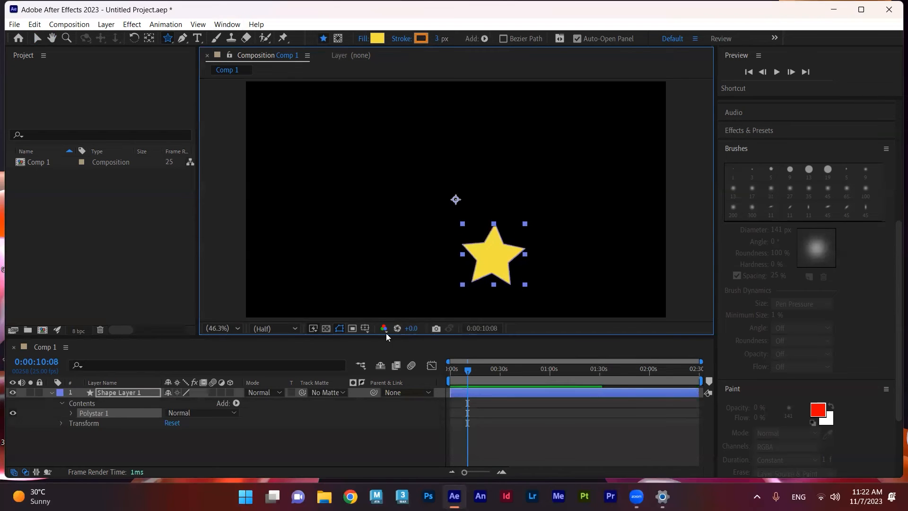
{"action": "left_click", "coordinate": [95, 451]}
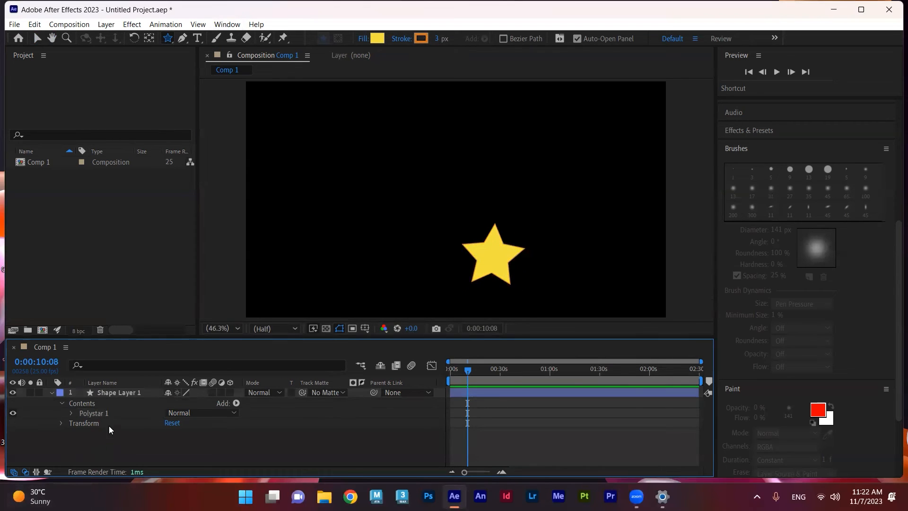
Draw a yellow rectangle with a 3 px orange stroke in the composition's upper left area and collapse both shape layers.
{"action": "left_click", "coordinate": [169, 38]}
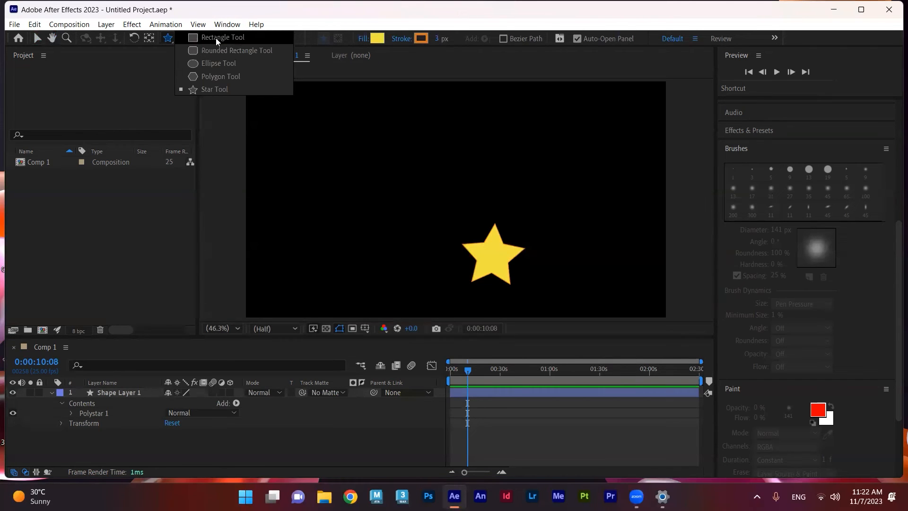
{"action": "left_click", "coordinate": [216, 38]}
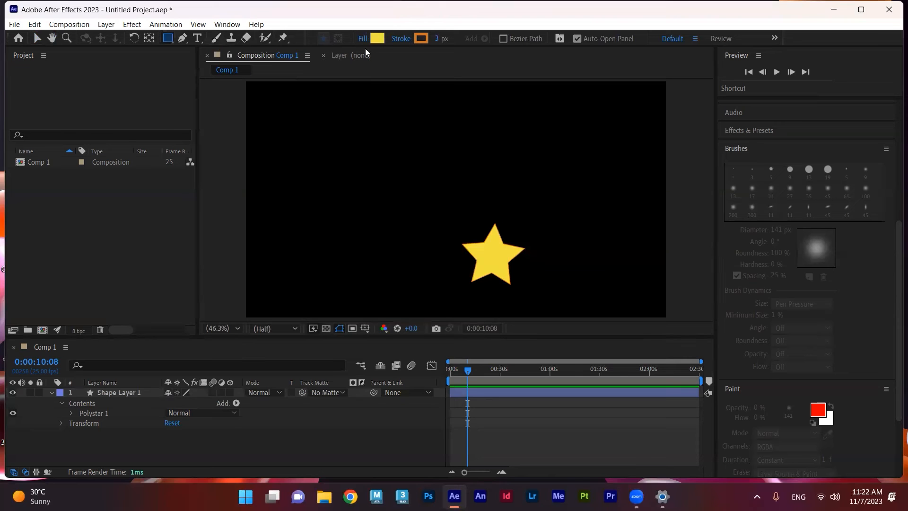
{"action": "left_click", "coordinate": [377, 39]}
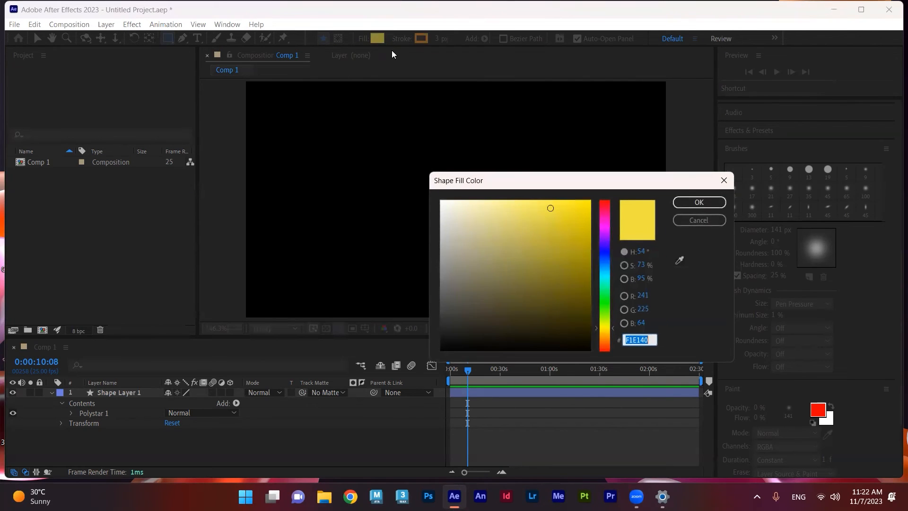
{"action": "left_click_drag", "start_coordinate": [302, 134], "coordinate": [391, 194]}
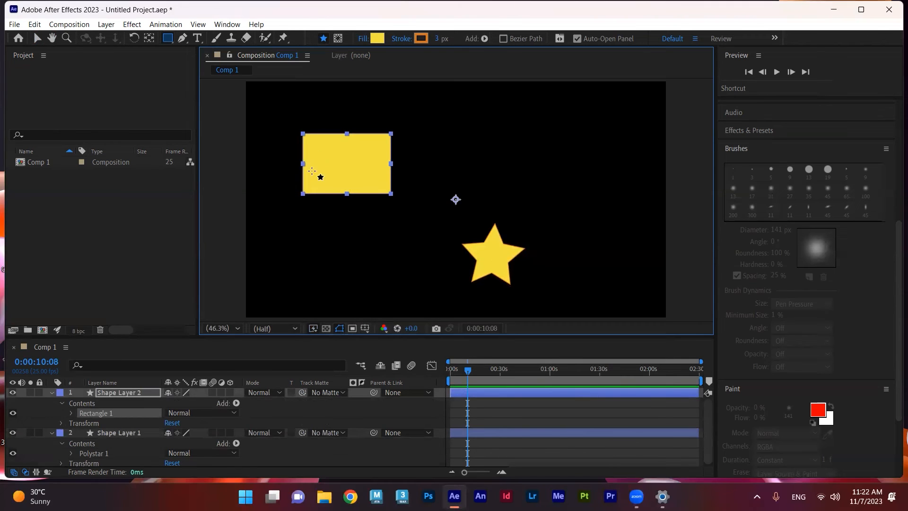
{"action": "left_click", "coordinate": [51, 393]}
{"action": "left_click", "coordinate": [51, 402]}
{"action": "left_click", "coordinate": [113, 460]}
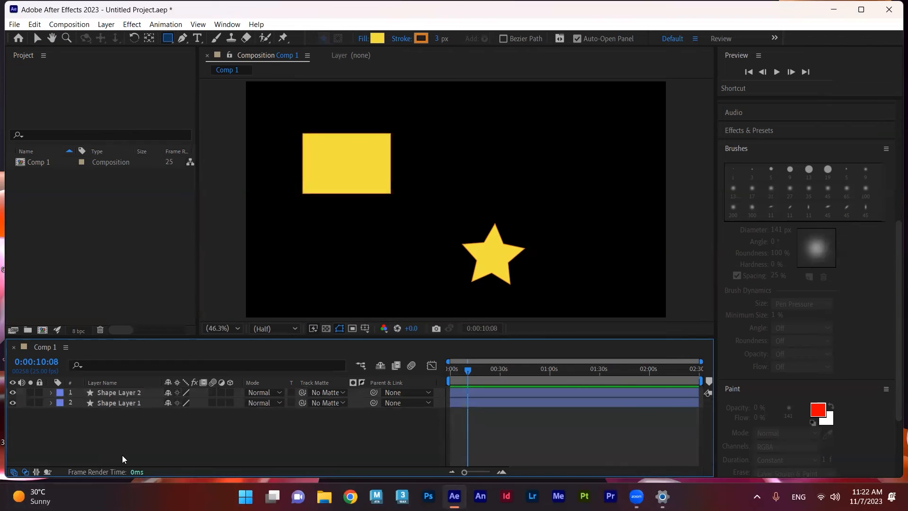
Select the star shape and open the properties of its Polystar Path.
{"action": "key", "text": "v"}
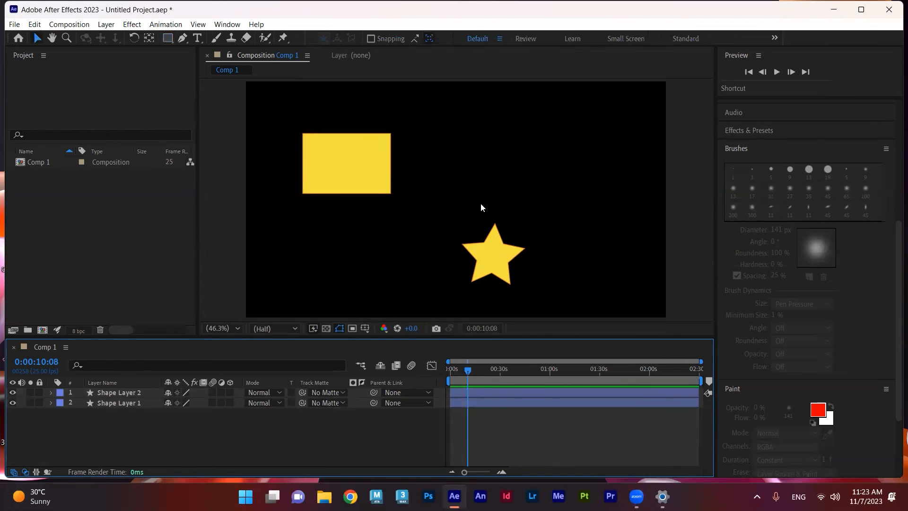
{"action": "left_click", "coordinate": [50, 393]}
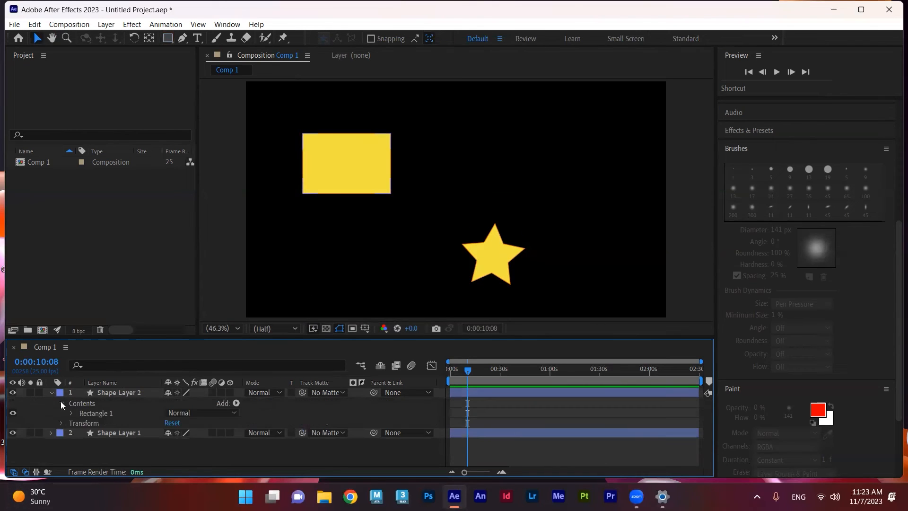
{"action": "left_click", "coordinate": [515, 260]}
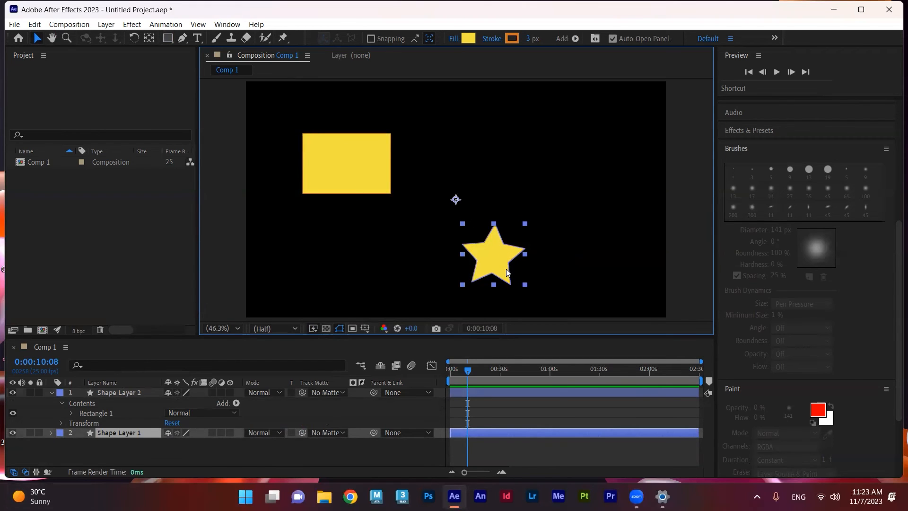
{"action": "scroll", "coordinate": [505, 269], "scroll_direction": "up", "scroll_amount": 1}
{"action": "left_click_drag", "start_coordinate": [491, 211], "coordinate": [433, 215]}
{"action": "scroll", "coordinate": [438, 185], "scroll_direction": "up", "scroll_amount": 1}
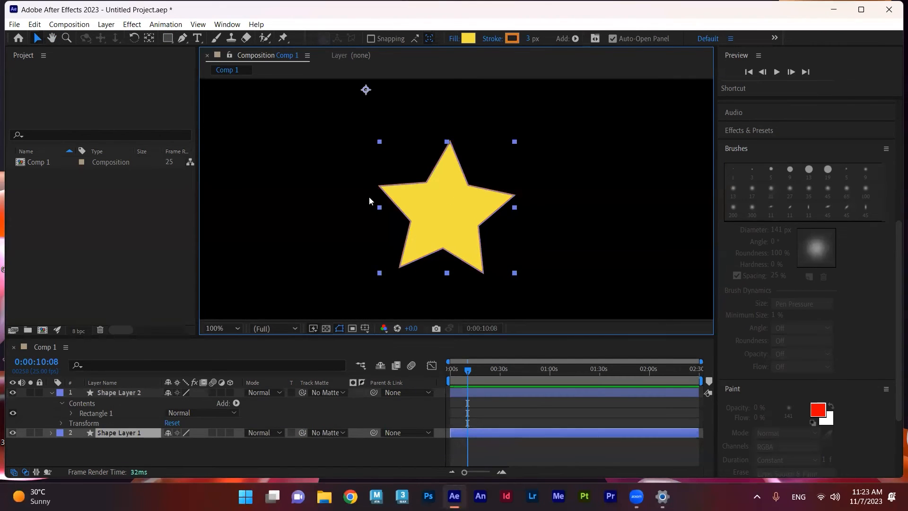
{"action": "left_click", "coordinate": [420, 196]}
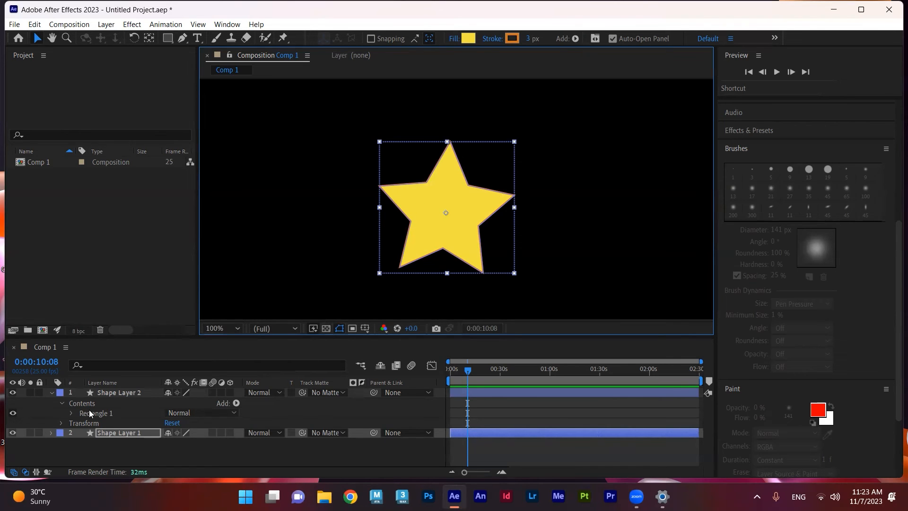
{"action": "left_click", "coordinate": [51, 433]}
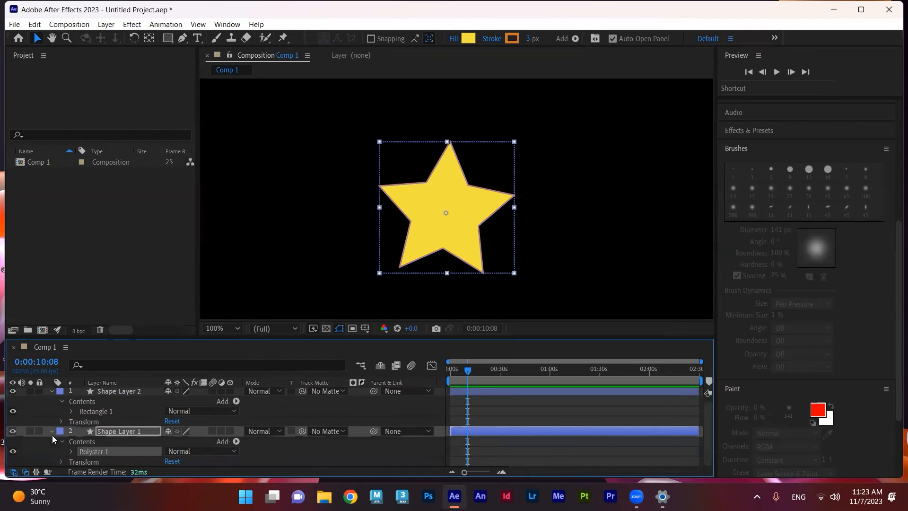
{"action": "left_click", "coordinate": [71, 451]}
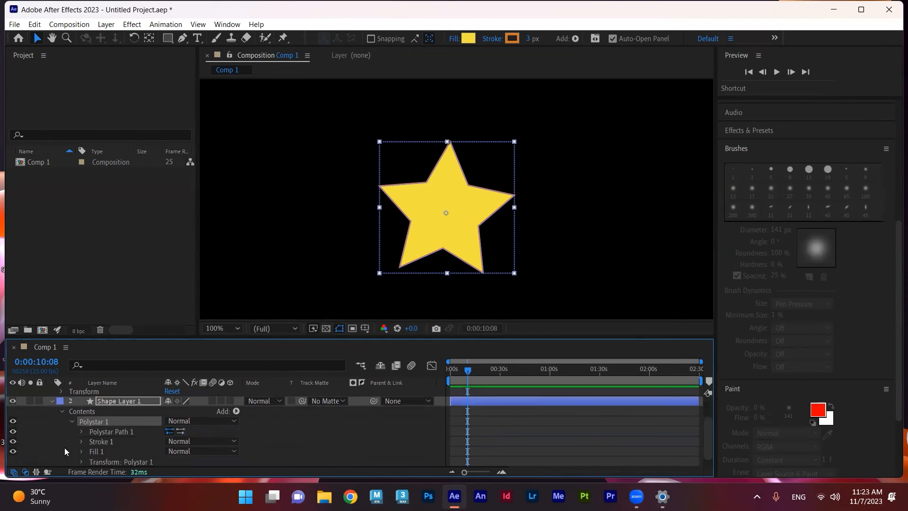
{"action": "left_click", "coordinate": [106, 433]}
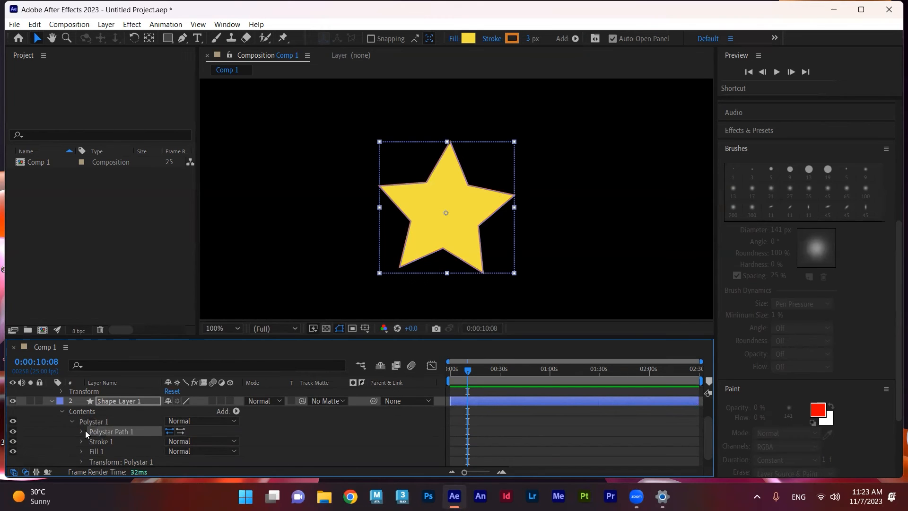
{"action": "left_click", "coordinate": [82, 431]}
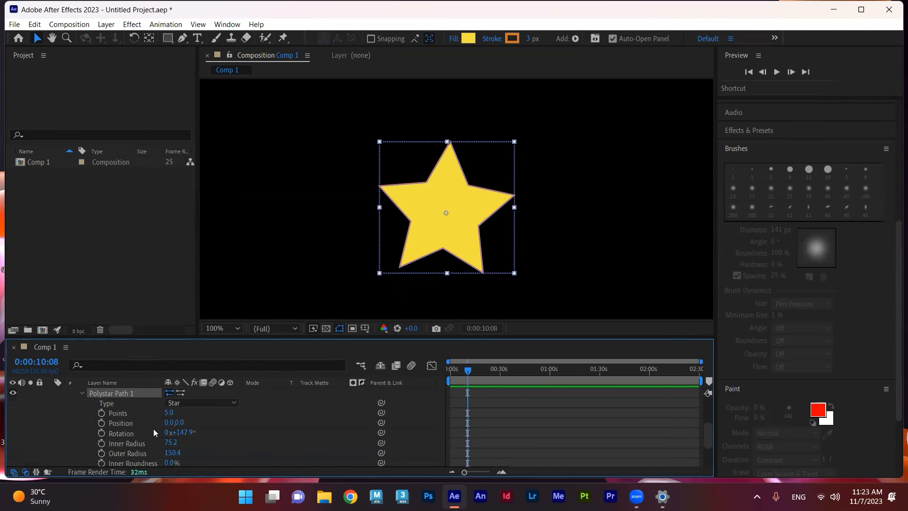
Try increasing the star's number of points to 9 and to 37, undoing each change.
{"action": "scroll", "coordinate": [174, 452], "scroll_direction": "down", "scroll_amount": 2}
{"action": "scroll", "coordinate": [176, 454], "scroll_direction": "up", "scroll_amount": 2}
{"action": "left_click_drag", "start_coordinate": [169, 413], "coordinate": [158, 411]}
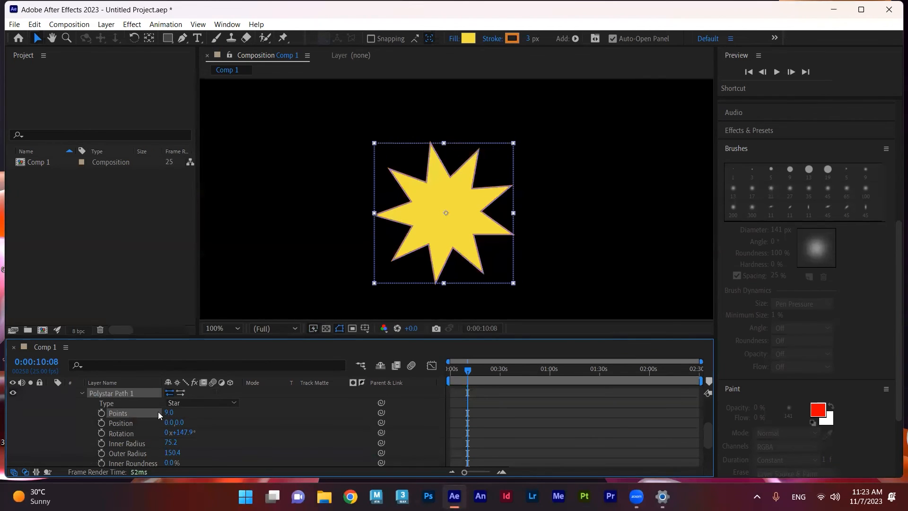
{"action": "key", "text": "ctrl+z"}
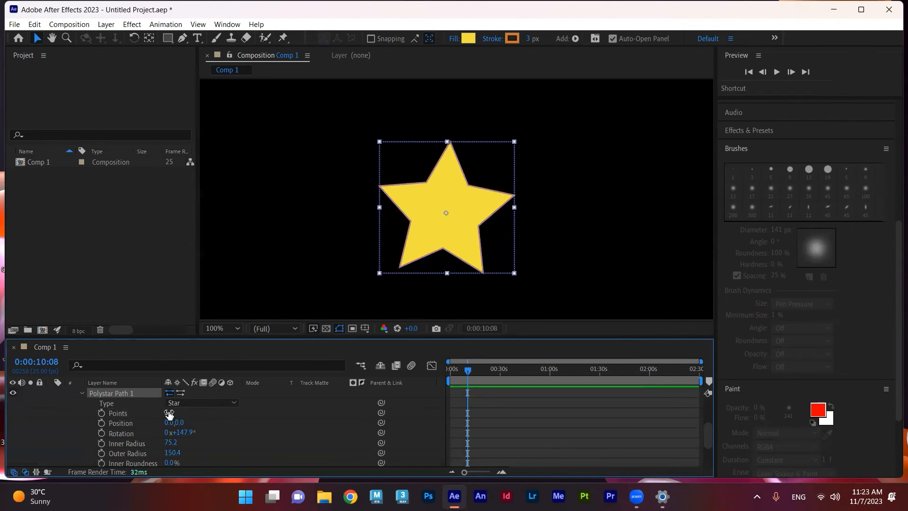
{"action": "left_click_drag", "start_coordinate": [169, 414], "coordinate": [188, 412]}
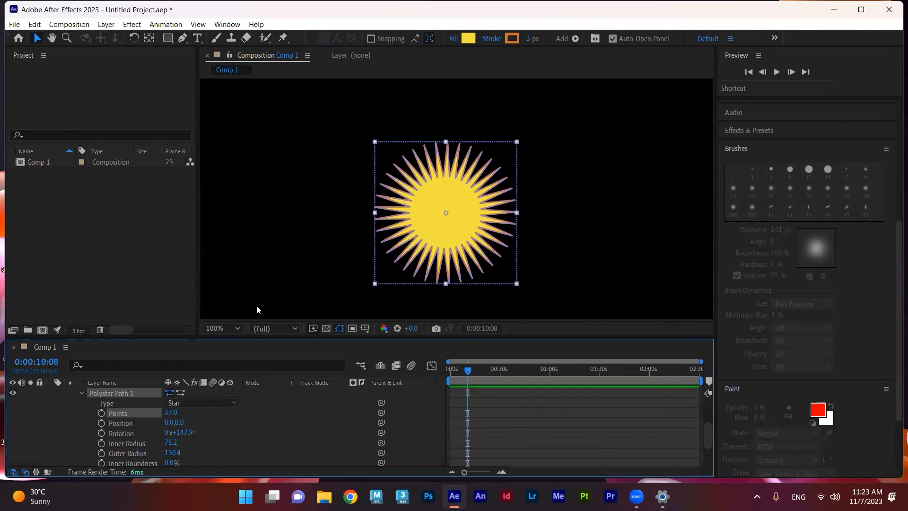
{"action": "key", "text": "ctrl+z"}
Try out different position and inner roundness values on the star's Polystar Path and undo the trial changes.
{"action": "mouse_move", "coordinate": [170, 423]}
{"action": "left_mouse_down"}
{"action": "mouse_move", "coordinate": [182, 422]}
{"action": "mouse_move", "coordinate": [169, 443]}
{"action": "mouse_move", "coordinate": [191, 439]}
{"action": "mouse_move", "coordinate": [168, 441]}
{"action": "mouse_move", "coordinate": [163, 421]}
{"action": "mouse_move", "coordinate": [88, 421]}
{"action": "mouse_move", "coordinate": [239, 413]}
{"action": "mouse_move", "coordinate": [167, 414]}
{"action": "mouse_move", "coordinate": [221, 410]}
{"action": "left_mouse_up"}
{"action": "key", "text": "ctrl+z"}
{"action": "scroll", "coordinate": [156, 450], "scroll_direction": "down", "scroll_amount": 3}
{"action": "key", "text": "ctrl+z"}
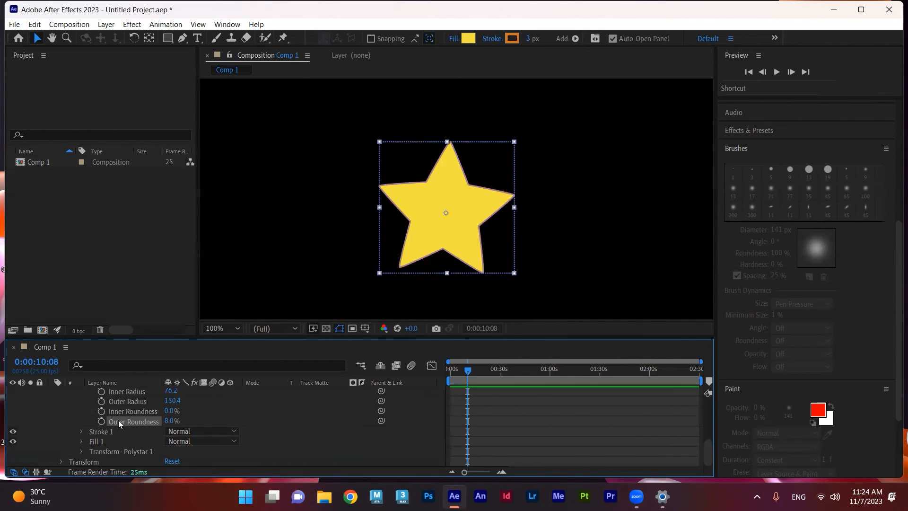
{"action": "left_click_drag", "start_coordinate": [171, 410], "coordinate": [185, 411]}
Convert the star's Polystar Path to a Bezier path.
{"action": "scroll", "coordinate": [194, 418], "scroll_direction": "up", "scroll_amount": 1}
{"action": "scroll", "coordinate": [193, 421], "scroll_direction": "up", "scroll_amount": 2}
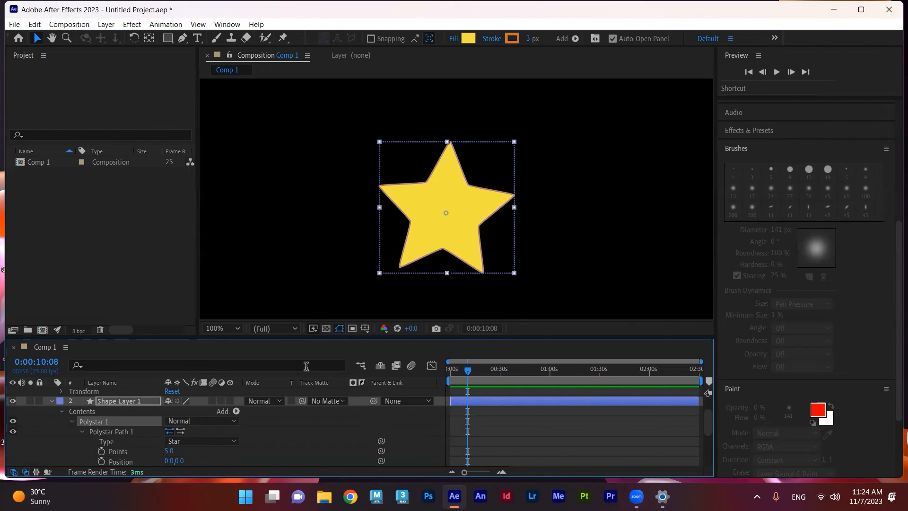
{"action": "left_click", "coordinate": [101, 433]}
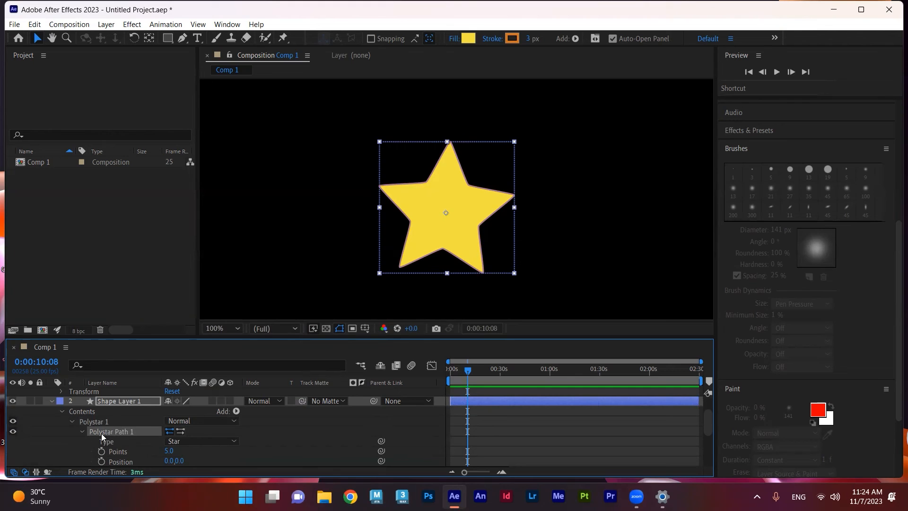
{"action": "right_click", "coordinate": [102, 432]}
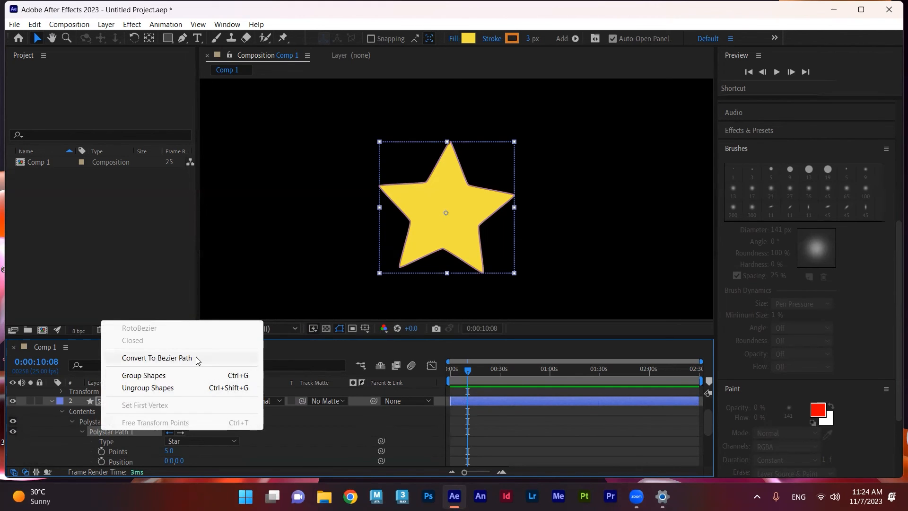
{"action": "left_click", "coordinate": [156, 358]}
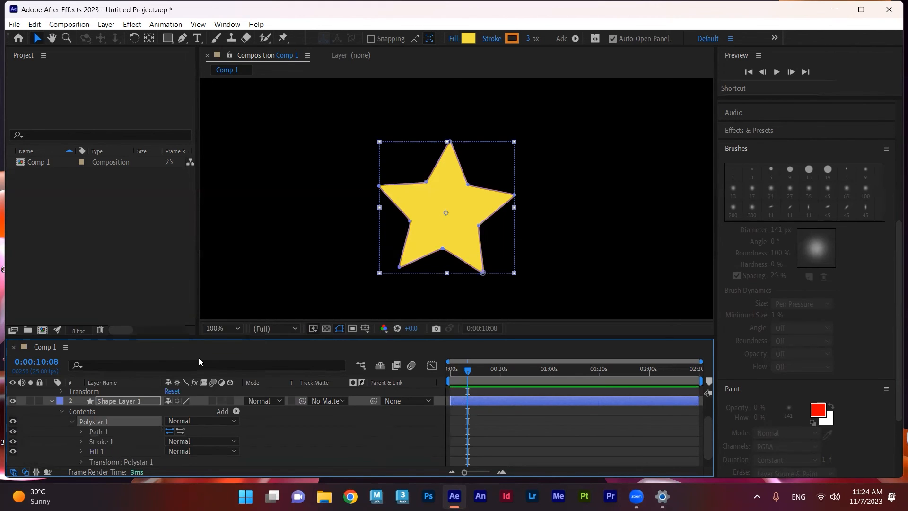
Try reshaping the star by moving the inner vertex at its upper right, and undo the vertex moves.
{"action": "left_click", "coordinate": [468, 186]}
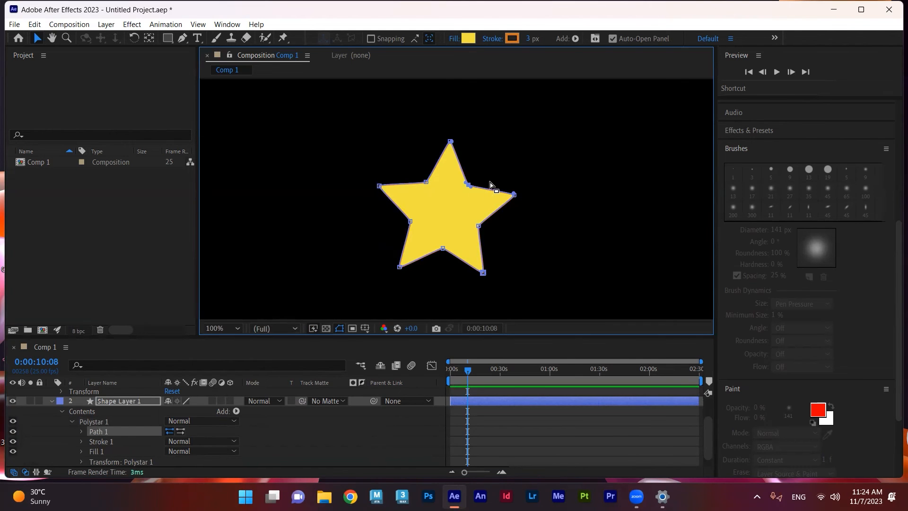
{"action": "scroll", "coordinate": [490, 184], "scroll_direction": "up", "scroll_amount": 3}
{"action": "left_click_drag", "start_coordinate": [454, 250], "coordinate": [454, 263]}
{"action": "left_click_drag", "start_coordinate": [484, 205], "coordinate": [532, 154]}
{"action": "scroll", "coordinate": [523, 186], "scroll_direction": "down", "scroll_amount": 8}
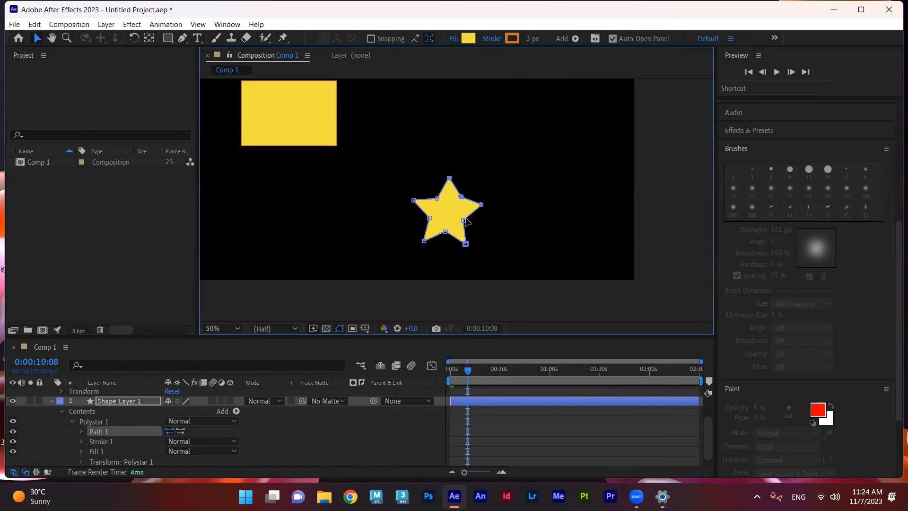
{"action": "scroll", "coordinate": [466, 239], "scroll_direction": "up", "scroll_amount": 4}
{"action": "left_click_drag", "start_coordinate": [476, 190], "coordinate": [514, 215]}
{"action": "key", "text": "ctrl+z"}
{"action": "scroll", "coordinate": [503, 226], "scroll_direction": "down", "scroll_amount": 1}
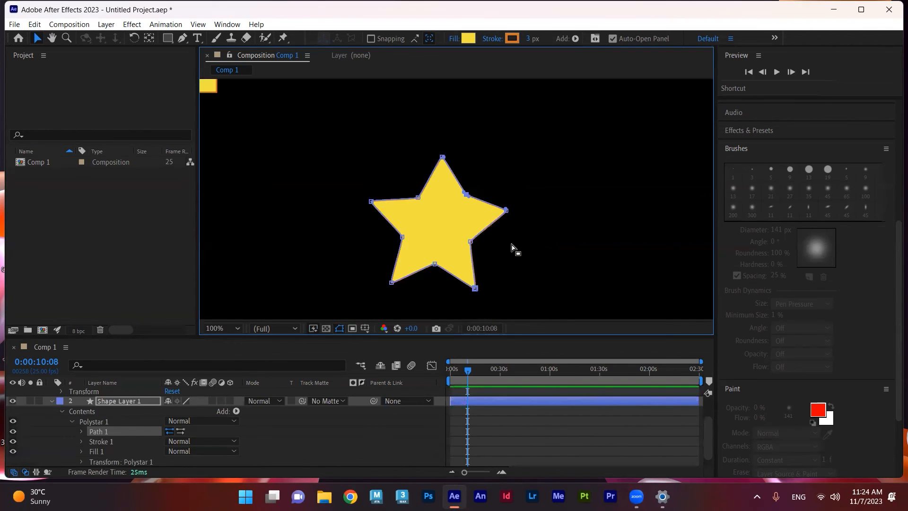
{"action": "scroll", "coordinate": [496, 264], "scroll_direction": "down", "scroll_amount": 1}
{"action": "left_click_drag", "start_coordinate": [478, 267], "coordinate": [382, 258]}
{"action": "key", "text": "ctrl+z"}
{"action": "key", "text": "ctrl+z"}
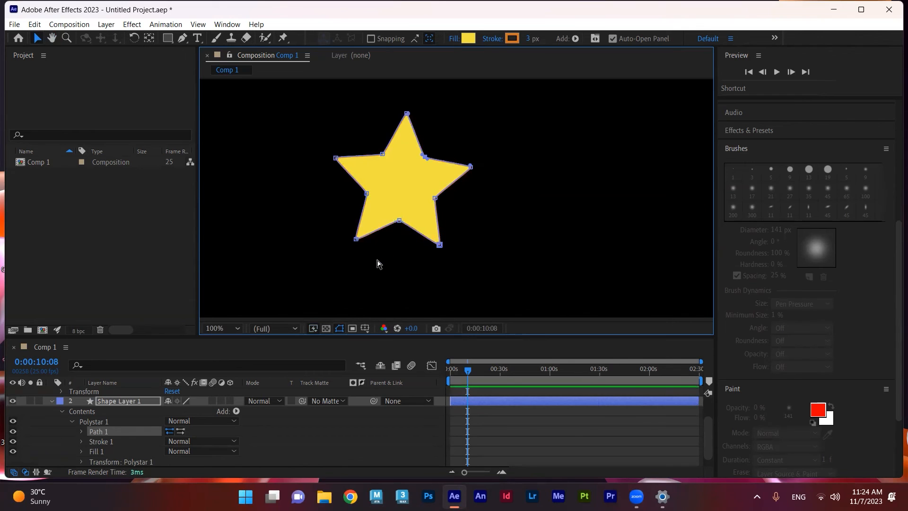
Check the star's converted path and the path commands available for it, and collapse Shape Layer 1.
{"action": "left_click", "coordinate": [72, 421]}
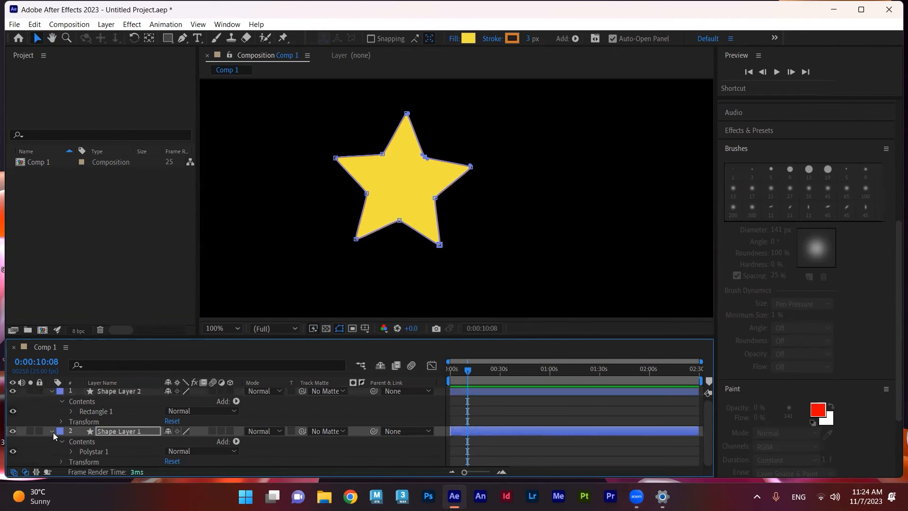
{"action": "left_click", "coordinate": [52, 431]}
{"action": "left_click", "coordinate": [52, 431]}
{"action": "left_click", "coordinate": [70, 451]}
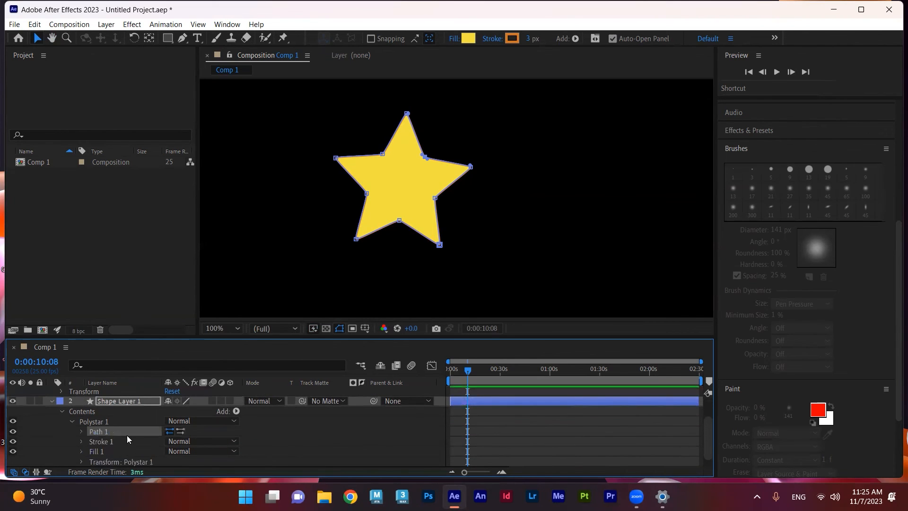
{"action": "scroll", "coordinate": [464, 245], "scroll_direction": "down", "scroll_amount": 2}
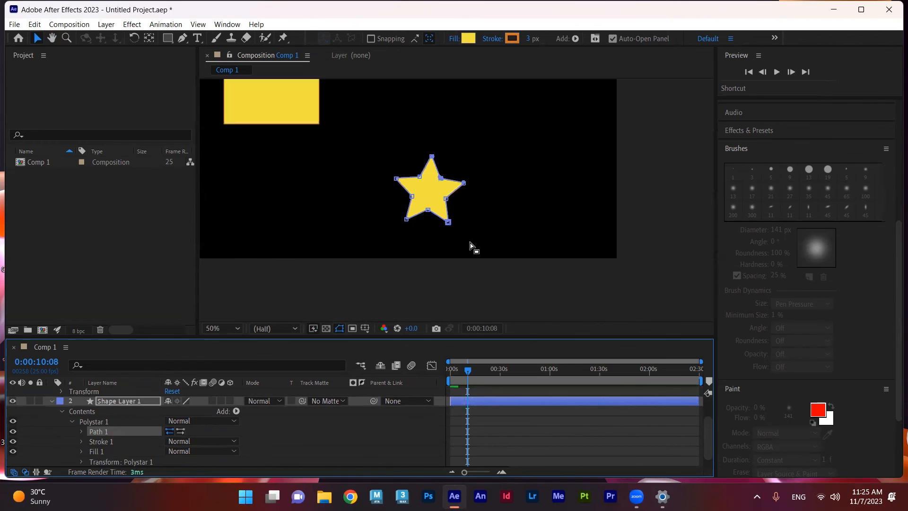
{"action": "left_click_drag", "start_coordinate": [453, 236], "coordinate": [506, 295]}
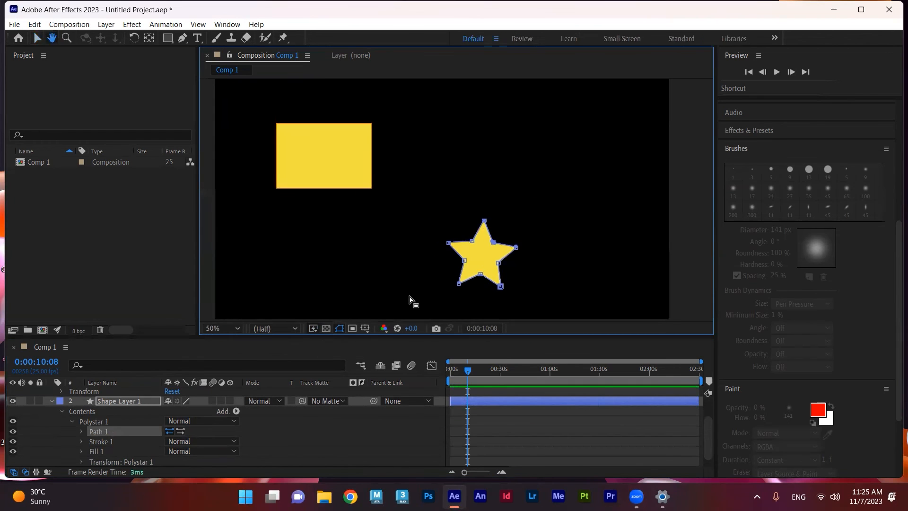
{"action": "right_click", "coordinate": [100, 430]}
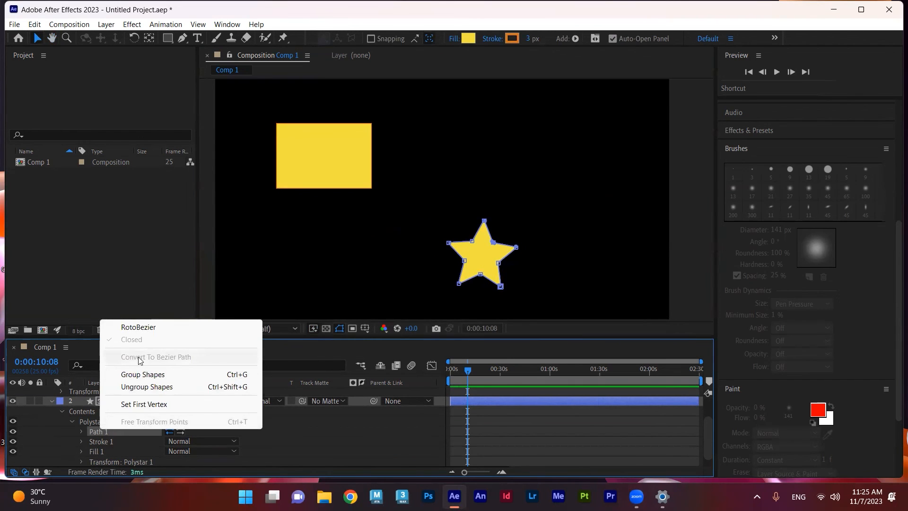
{"action": "left_click", "coordinate": [51, 400]}
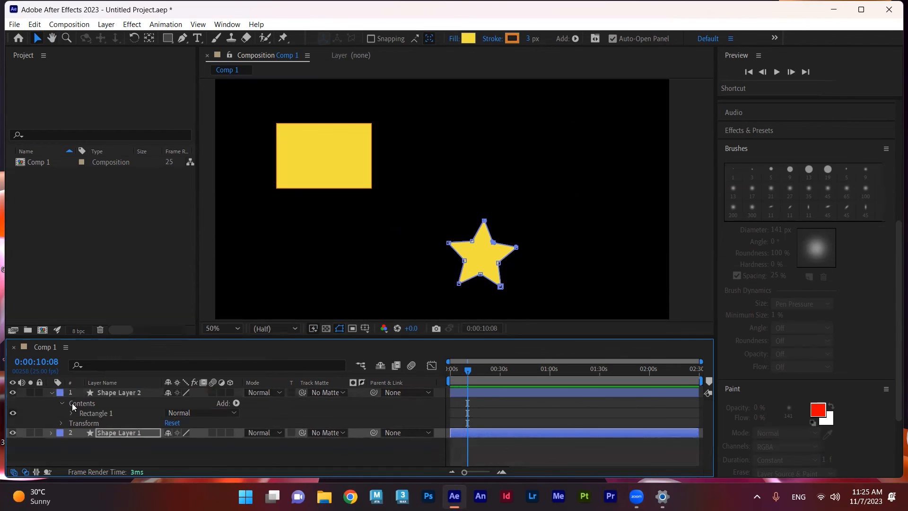
Convert the Rectangle Path of Shape Layer 2 to a Bezier path.
{"action": "left_click", "coordinate": [113, 394]}
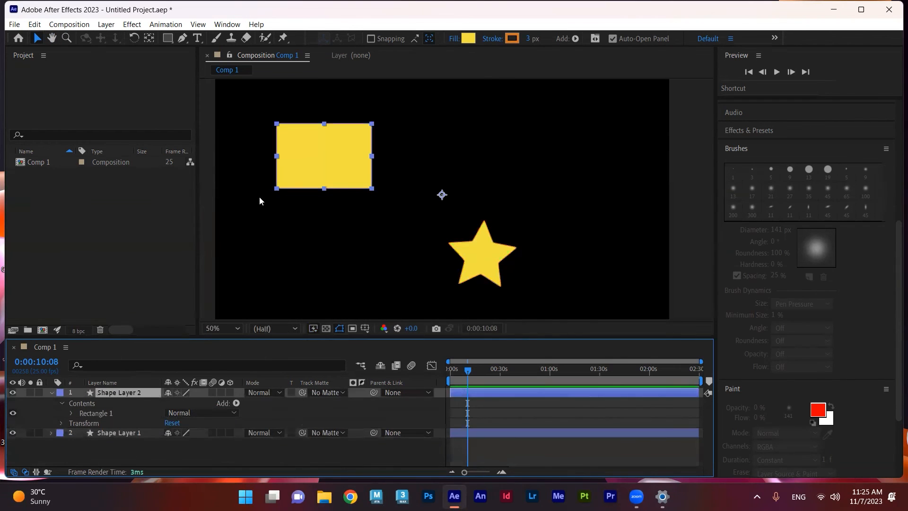
{"action": "left_click", "coordinate": [71, 414]}
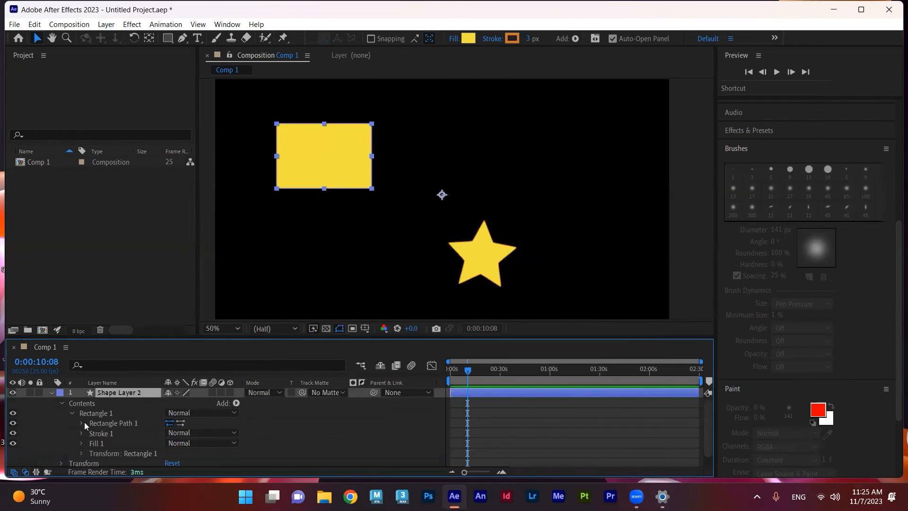
{"action": "left_click", "coordinate": [81, 422]}
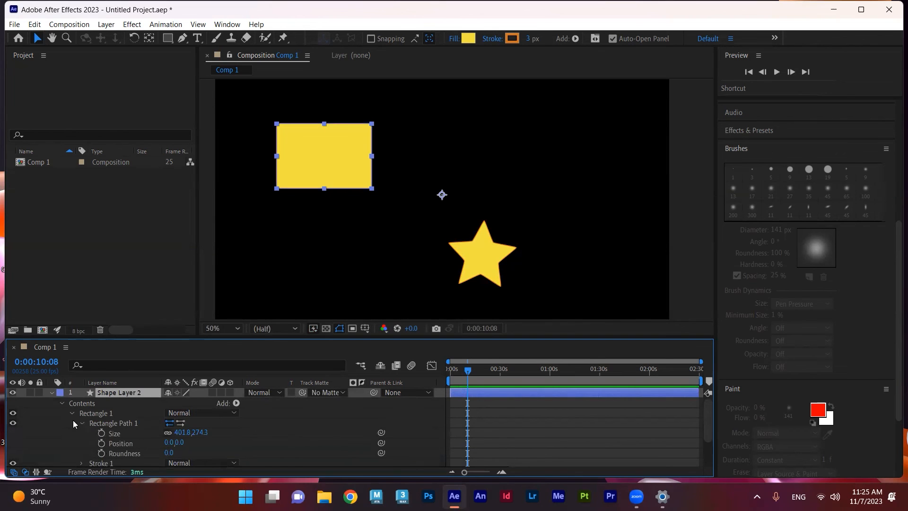
{"action": "left_click", "coordinate": [81, 422]}
{"action": "right_click", "coordinate": [113, 421]}
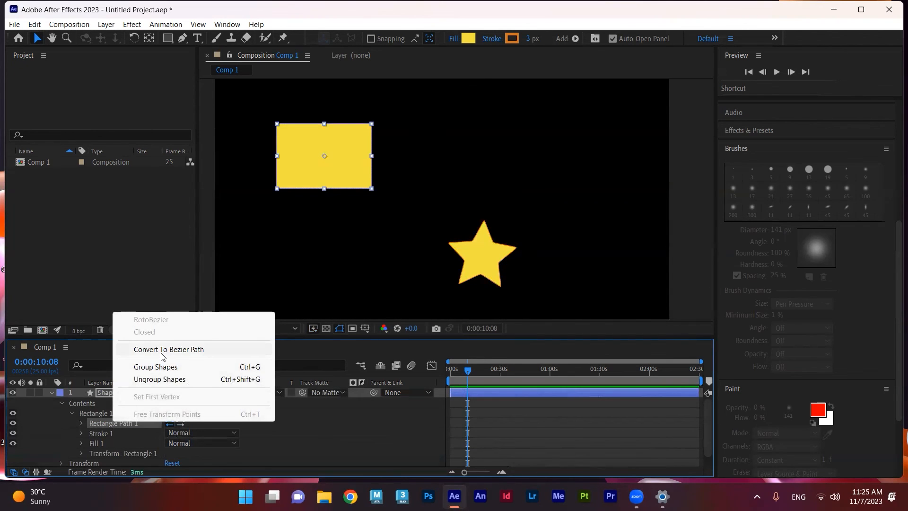
{"action": "left_click", "coordinate": [178, 354]}
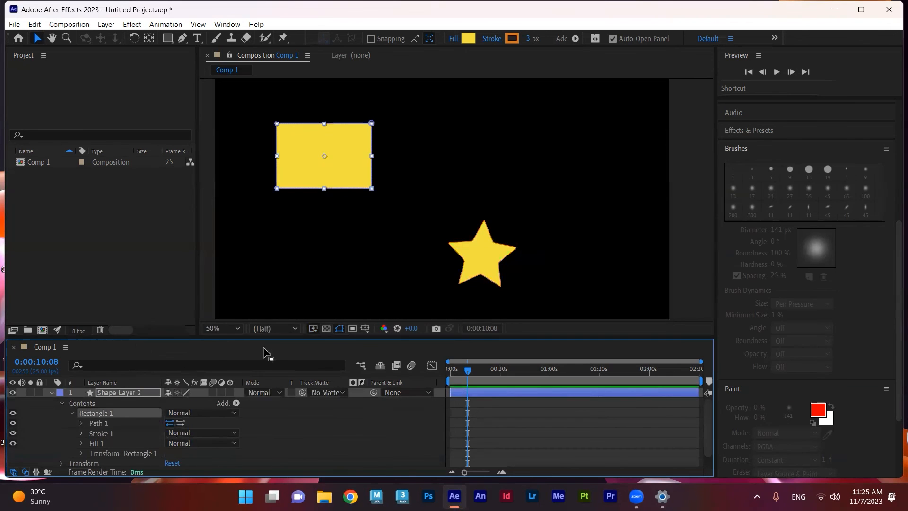
Try moving the rectangle's lower right corner vertex and undo the move.
{"action": "left_click", "coordinate": [368, 178]}
{"action": "left_click", "coordinate": [375, 184]}
{"action": "left_click", "coordinate": [369, 182]}
{"action": "mouse_move", "coordinate": [371, 189]}
{"action": "left_mouse_down"}
{"action": "mouse_move", "coordinate": [362, 181]}
{"action": "mouse_move", "coordinate": [377, 189]}
{"action": "left_mouse_up"}
{"action": "key", "text": "ctrl+z"}
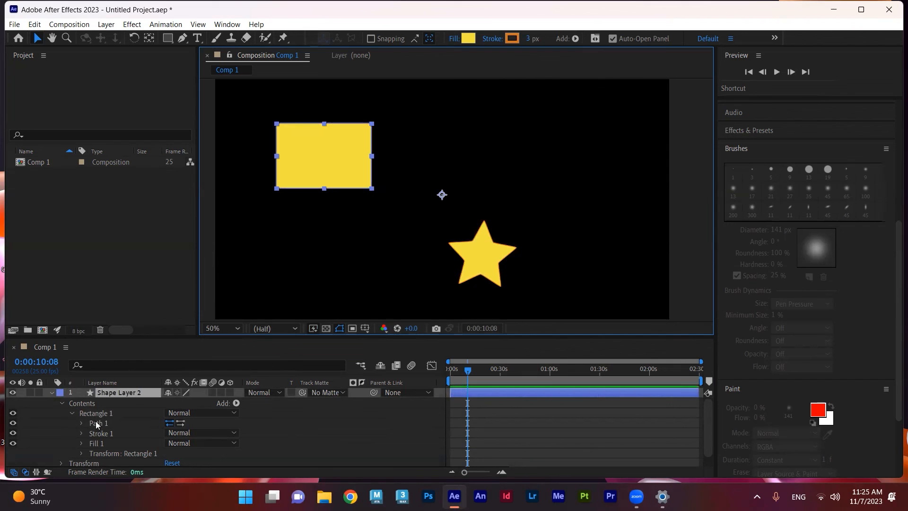
Inspect the rectangle's converted path and its Rectangle 1 group.
{"action": "left_click", "coordinate": [82, 421]}
{"action": "left_click", "coordinate": [82, 421]}
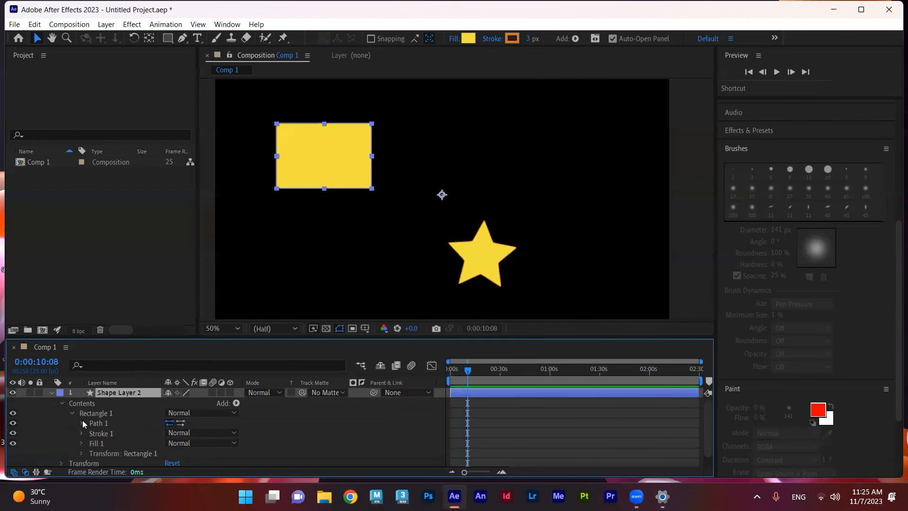
{"action": "left_click", "coordinate": [96, 423]}
{"action": "left_click", "coordinate": [90, 413]}
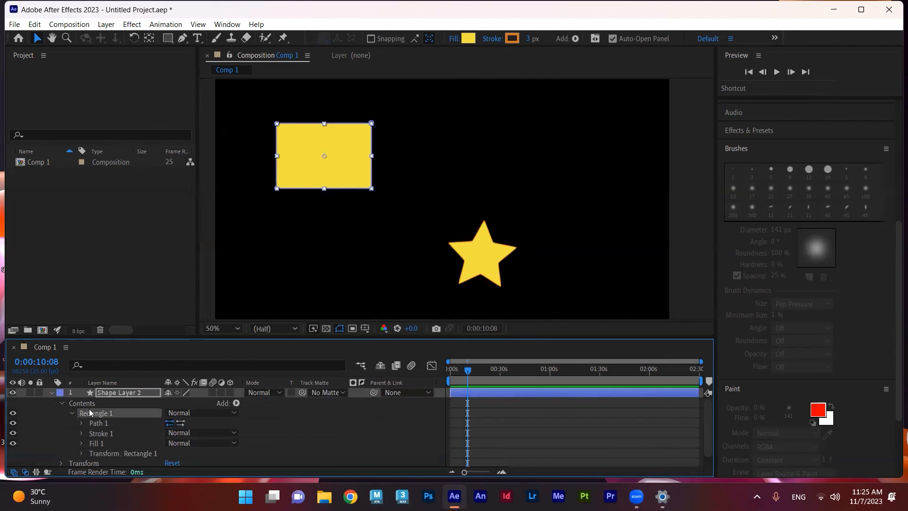
Activate the Pan Behind (Anchor Point) tool and center the anchor point of Shape Layer 2 within the rectangle.
{"action": "left_click", "coordinate": [96, 393]}
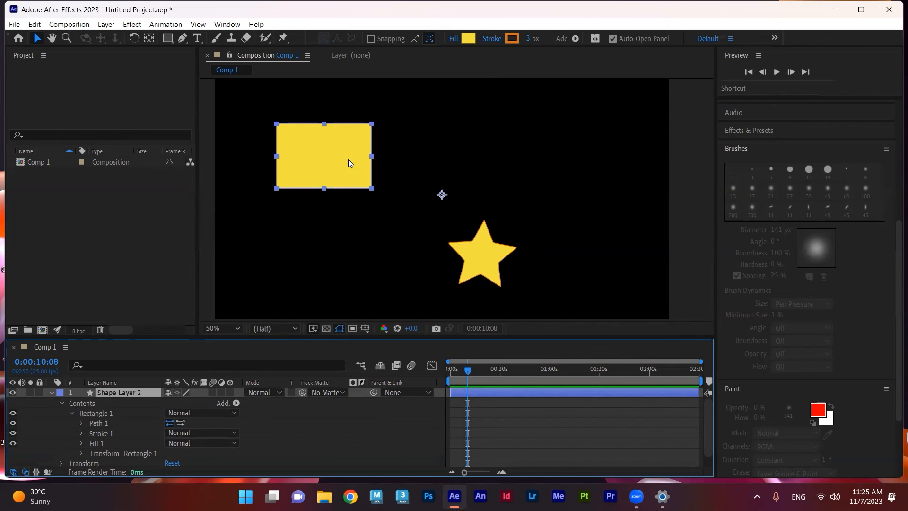
{"action": "left_click", "coordinate": [149, 38]}
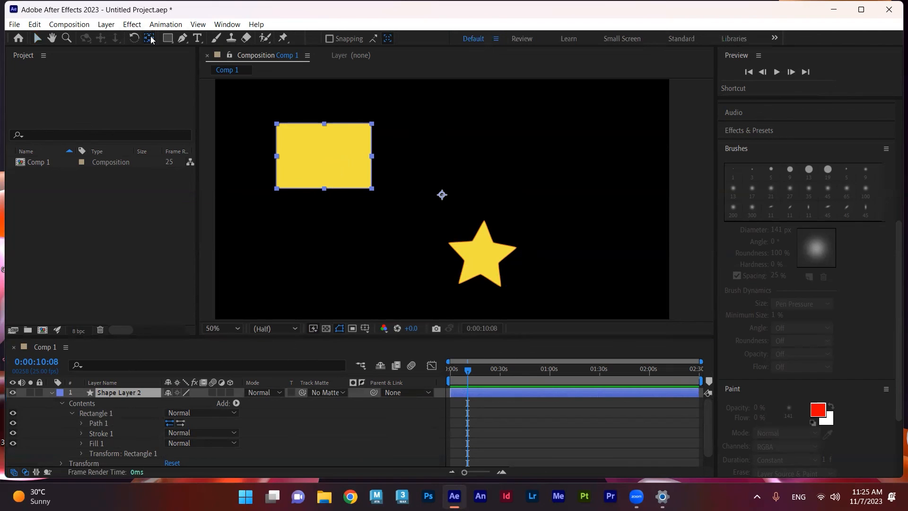
{"action": "left_click_drag", "start_coordinate": [442, 195], "coordinate": [452, 165]}
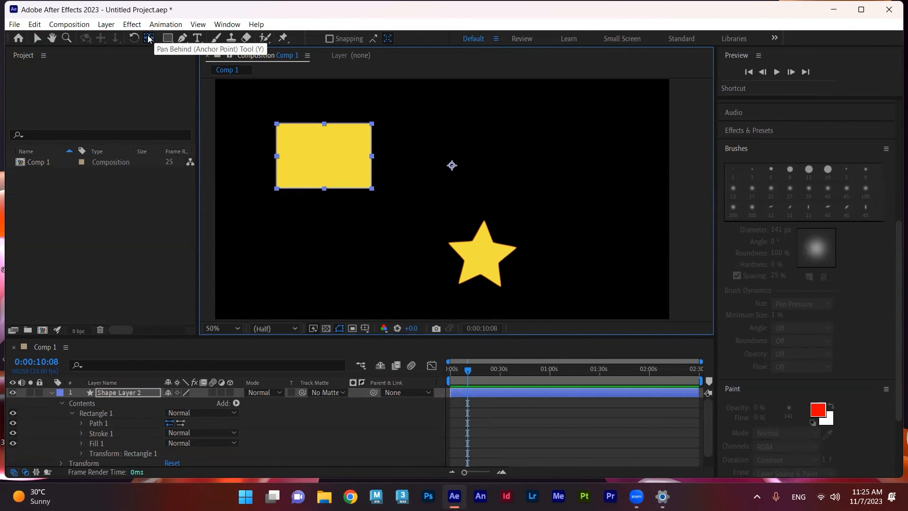
{"action": "key", "text": "ctrl+alt+Home"}
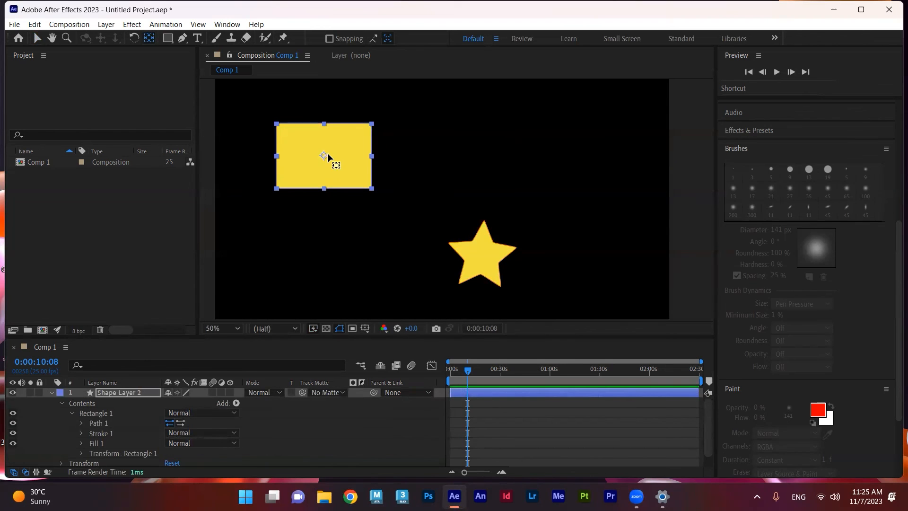
Select the star layer and center its anchor point within the star.
{"action": "left_click", "coordinate": [38, 38]}
{"action": "left_click", "coordinate": [490, 282]}
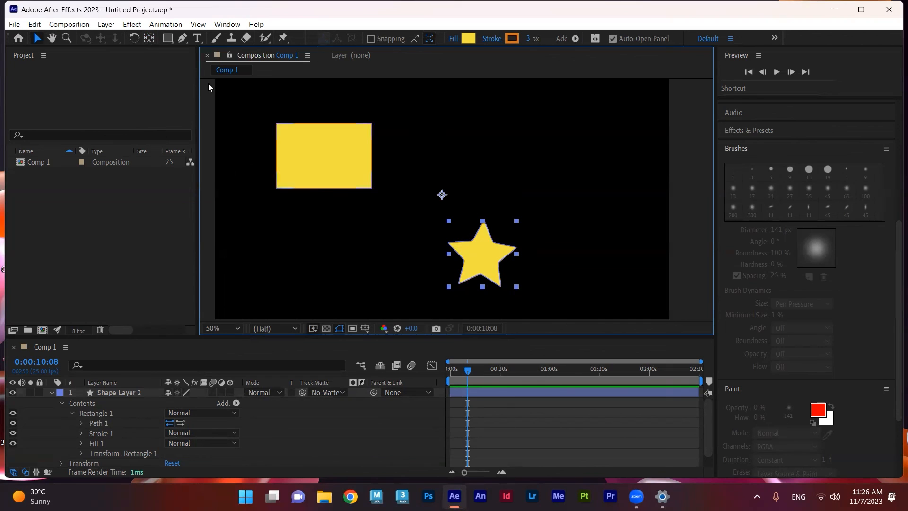
{"action": "left_click", "coordinate": [149, 38]}
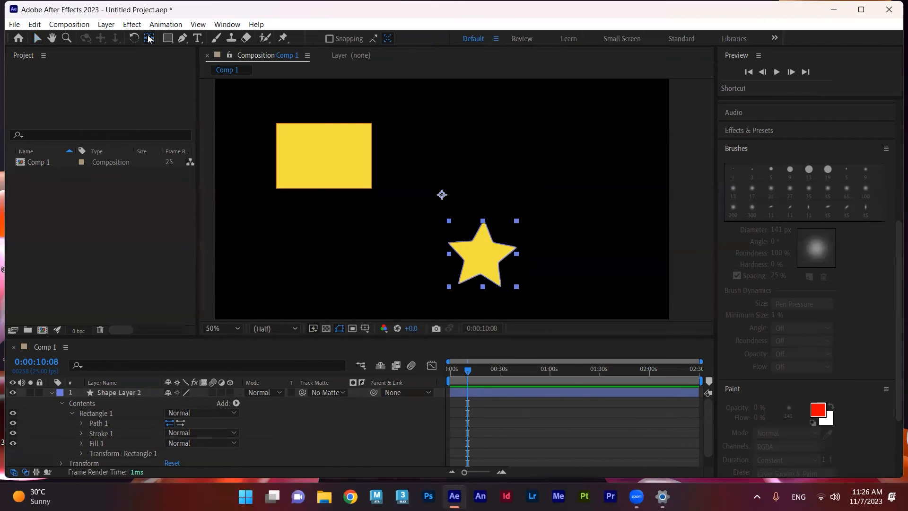
{"action": "key", "text": "ctrl+alt+Home"}
Set the current time to 0:00:00:00 and expand Shape Layer 1 in an enlarged timeline.
{"action": "left_click_drag", "start_coordinate": [465, 371], "coordinate": [447, 389]}
{"action": "key", "text": "alt+Tab"}
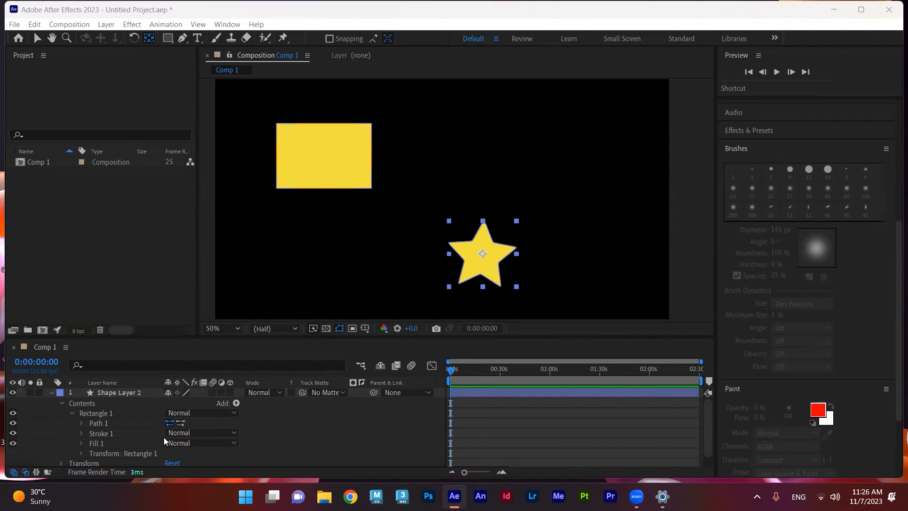
{"action": "left_click_drag", "start_coordinate": [205, 338], "coordinate": [206, 271]}
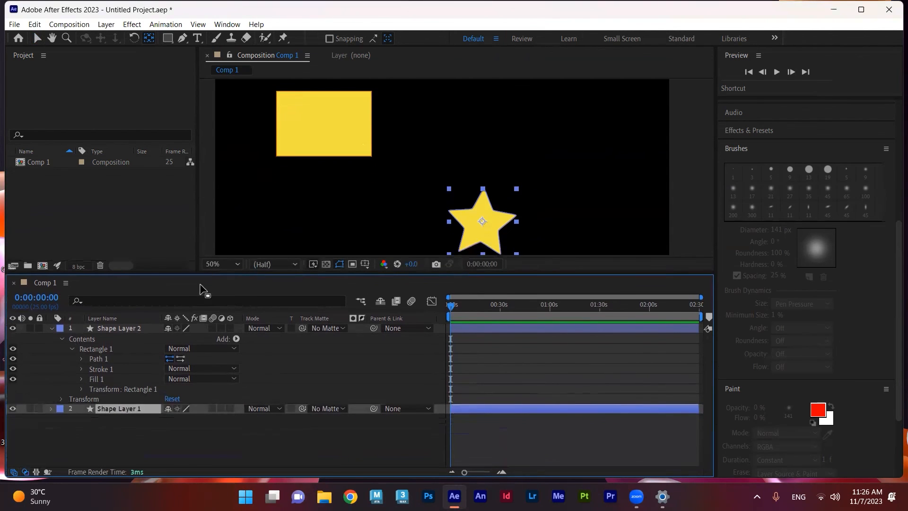
{"action": "left_click", "coordinate": [51, 409]}
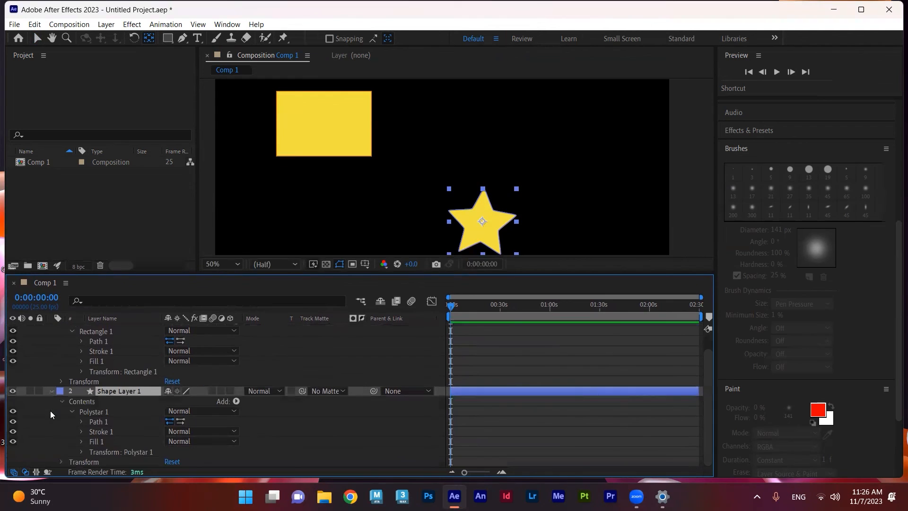
Expand the star's Path 1 in Shape Layer 1 and start keyframing its Path at 0:00:00:00.
{"action": "left_click", "coordinate": [97, 420]}
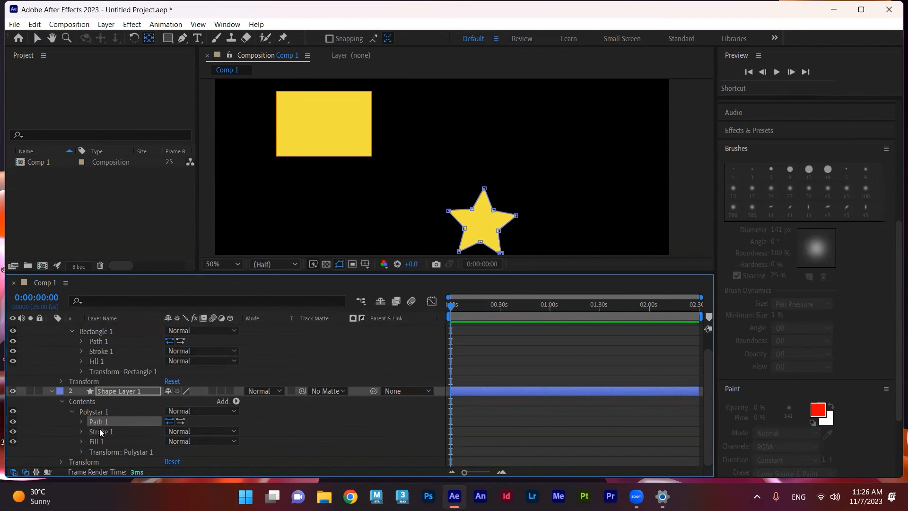
{"action": "left_click", "coordinate": [81, 421]}
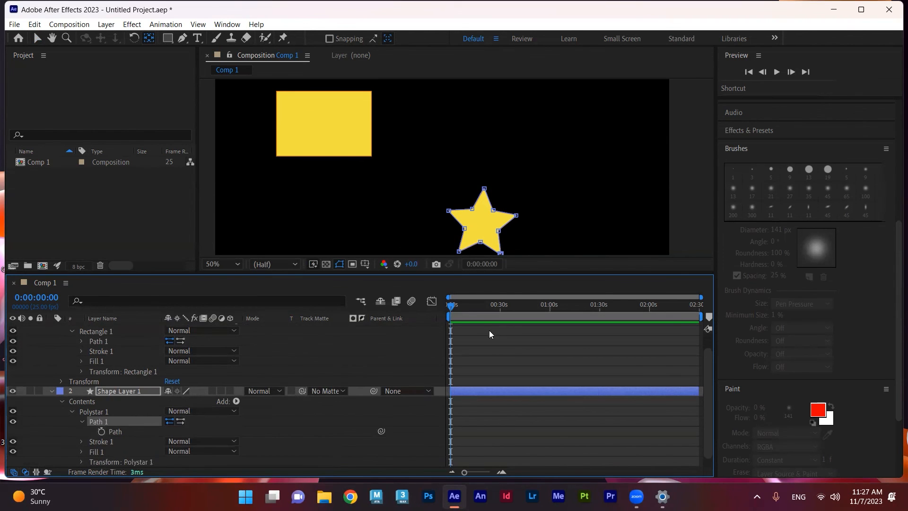
{"action": "left_click", "coordinate": [102, 432]}
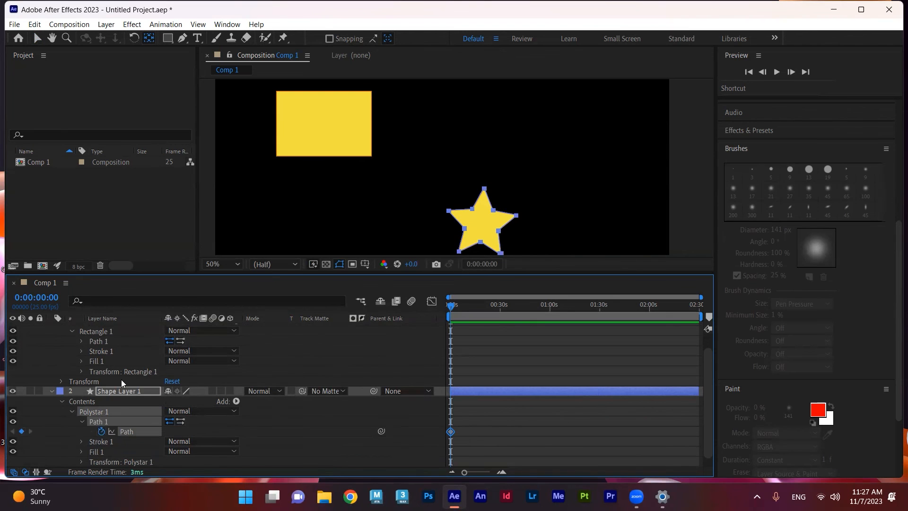
Expand the rectangle's Path 1 in Shape Layer 2 and start keyframing its Path at 0:00:00:00.
{"action": "scroll", "coordinate": [94, 361], "scroll_direction": "up", "scroll_amount": 2}
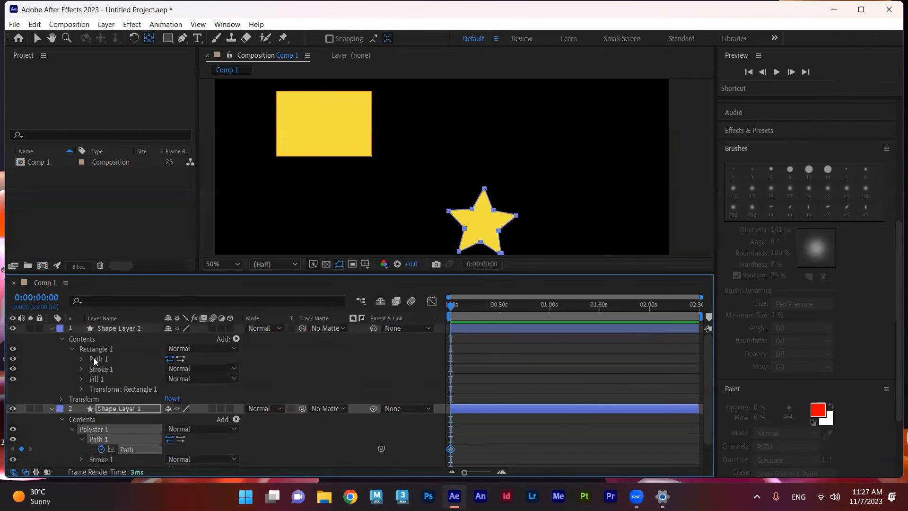
{"action": "left_click", "coordinate": [115, 327]}
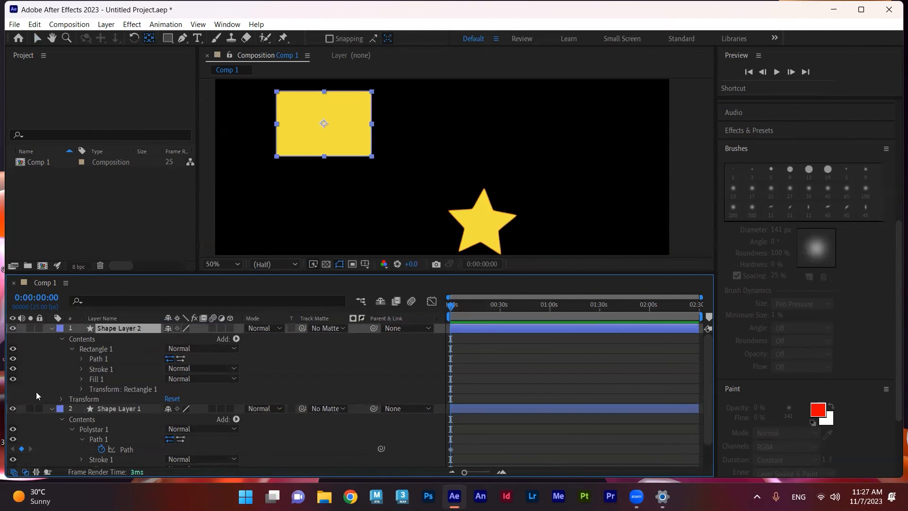
{"action": "left_click", "coordinate": [81, 359]}
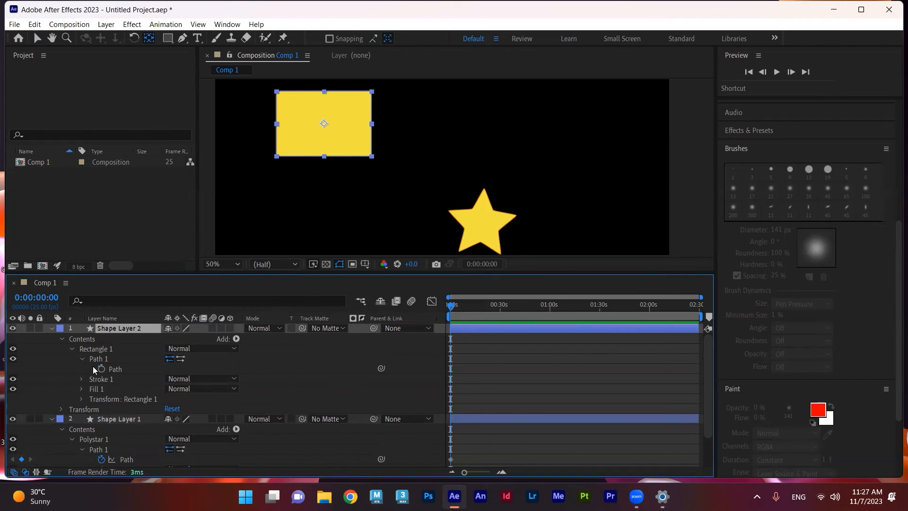
{"action": "left_click", "coordinate": [101, 368]}
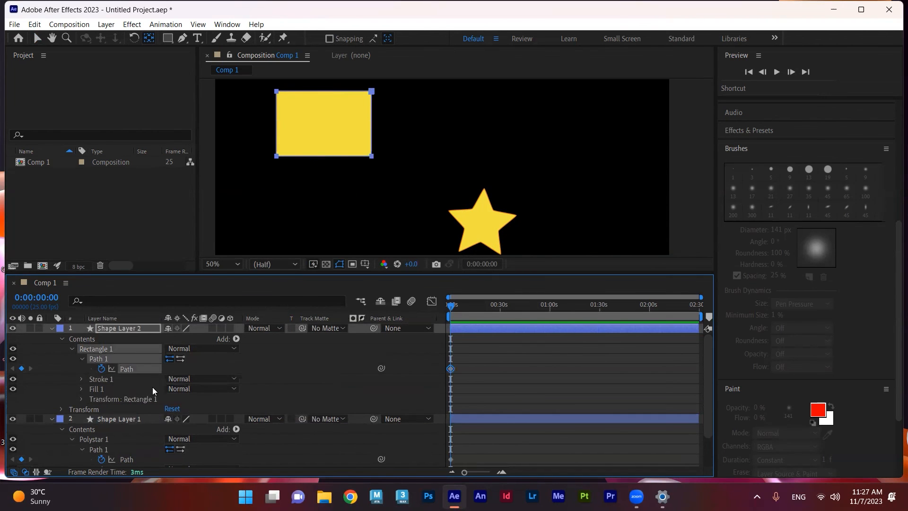
Move the current time to 0:00:11:19 and copy the star's Path keyframe.
{"action": "left_click", "coordinate": [456, 307]}
{"action": "left_click_drag", "start_coordinate": [456, 306], "coordinate": [469, 305]}
{"action": "scroll", "coordinate": [300, 419], "scroll_direction": "down", "scroll_amount": 3}
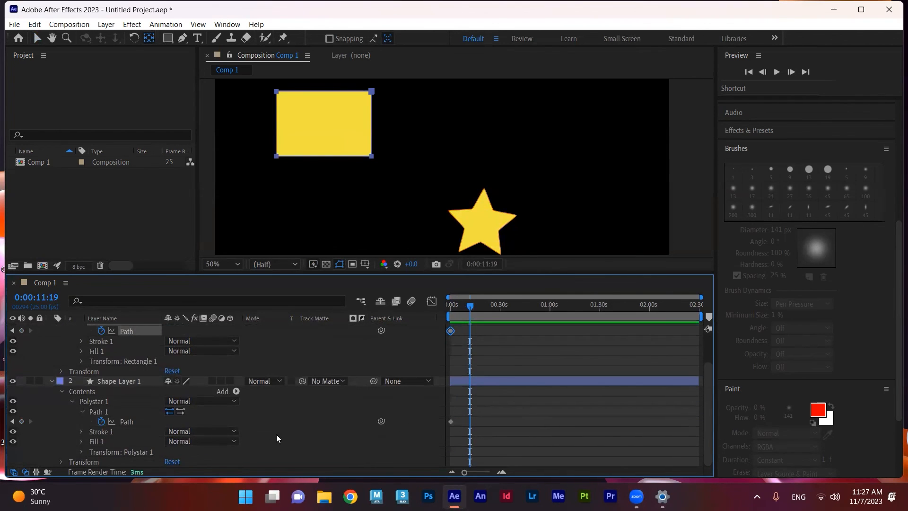
{"action": "left_click", "coordinate": [451, 421]}
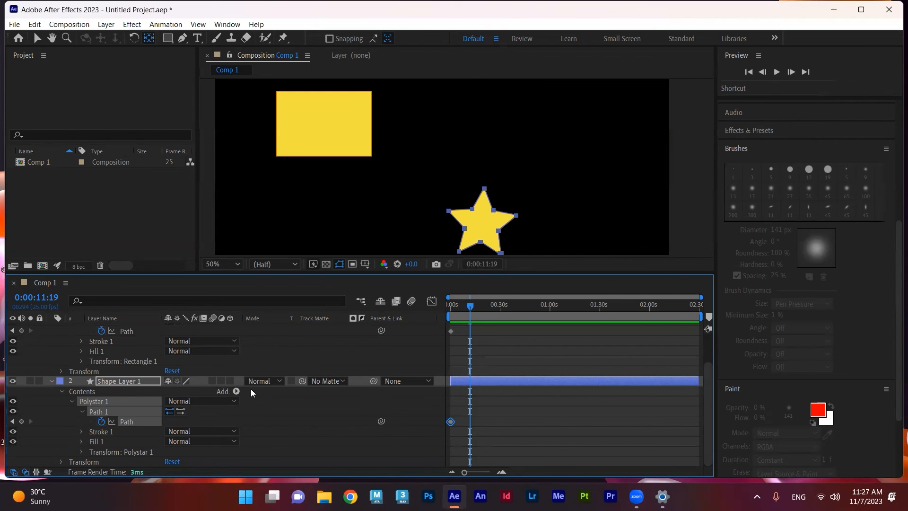
{"action": "scroll", "coordinate": [416, 374], "scroll_direction": "up", "scroll_amount": 3}
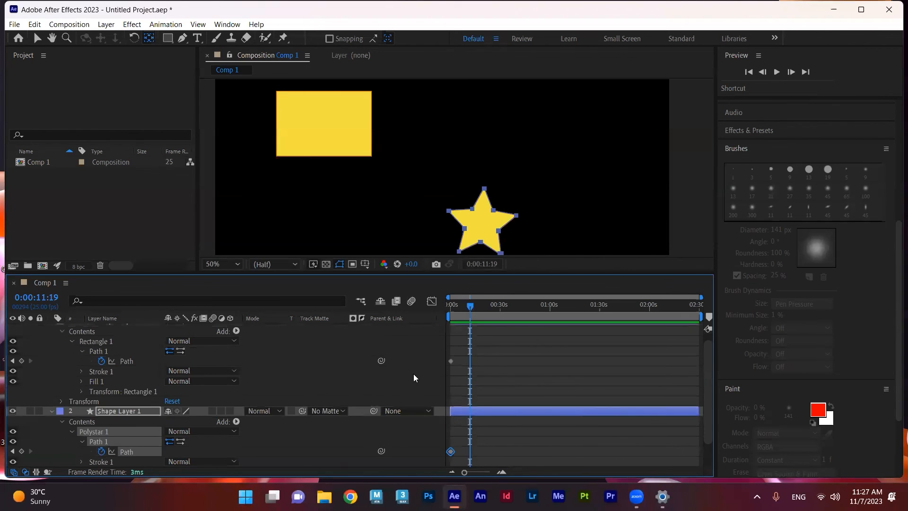
Paste the star's Path keyframe onto the rectangle's Path in Shape Layer 2 at 0:00:11:19.
{"action": "left_click", "coordinate": [124, 361]}
{"action": "scroll", "coordinate": [118, 348], "scroll_direction": "up", "scroll_amount": 1}
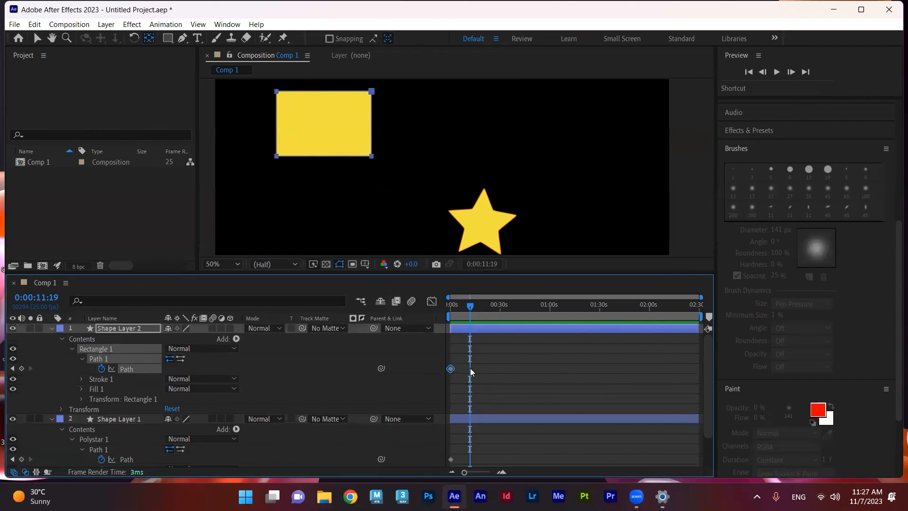
{"action": "left_click", "coordinate": [470, 368]}
{"action": "left_click", "coordinate": [126, 369]}
{"action": "key", "text": "ctrl+v"}
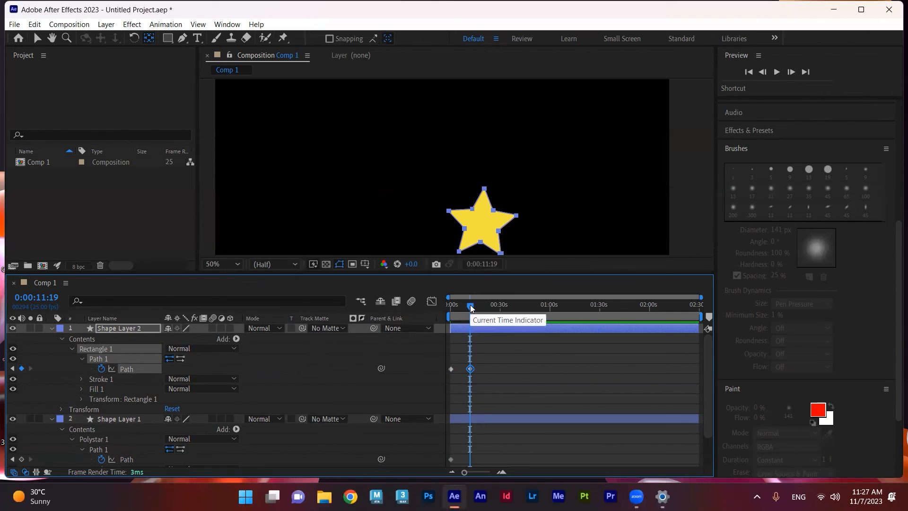
Zoom the composition view out to 25%, return to 0:00:00:00 and undo the pasted keyframe and the rectangle's Path keyframing.
{"action": "key", "text": "comma"}
{"action": "key", "text": "Home"}
{"action": "key", "text": "ctrl+z"}
{"action": "key", "text": "ctrl+z"}
{"action": "key", "text": "ctrl+z"}
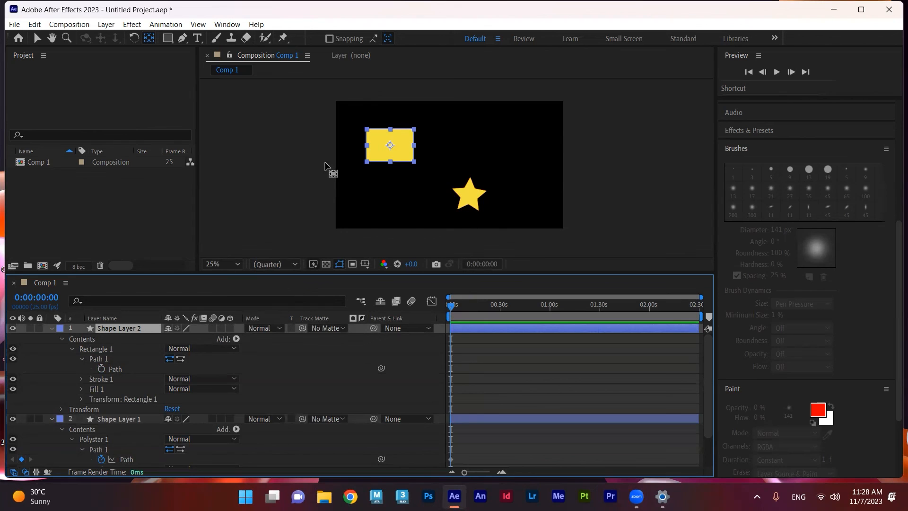
Select Path 1 of the rectangle in Shape Layer 2 and add a Path keyframe at 0:00:00:00.
{"action": "right_click", "coordinate": [94, 358]}
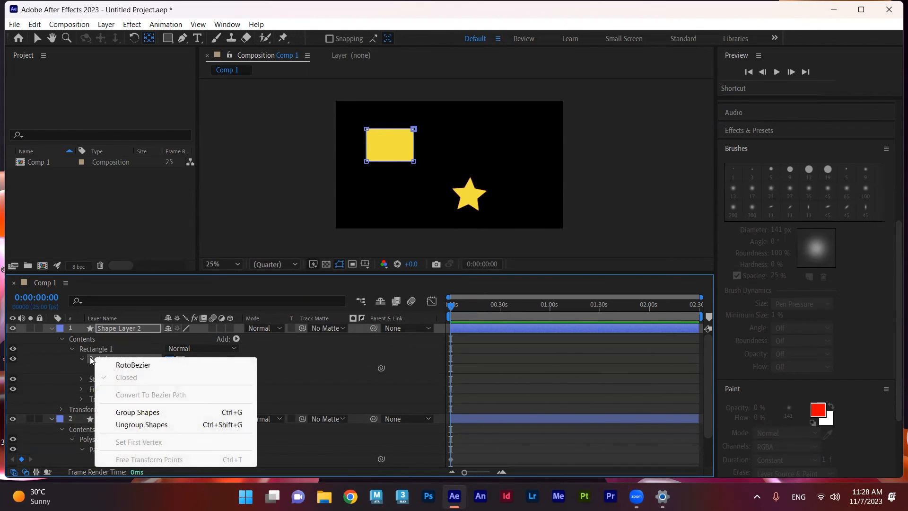
{"action": "left_click", "coordinate": [91, 361]}
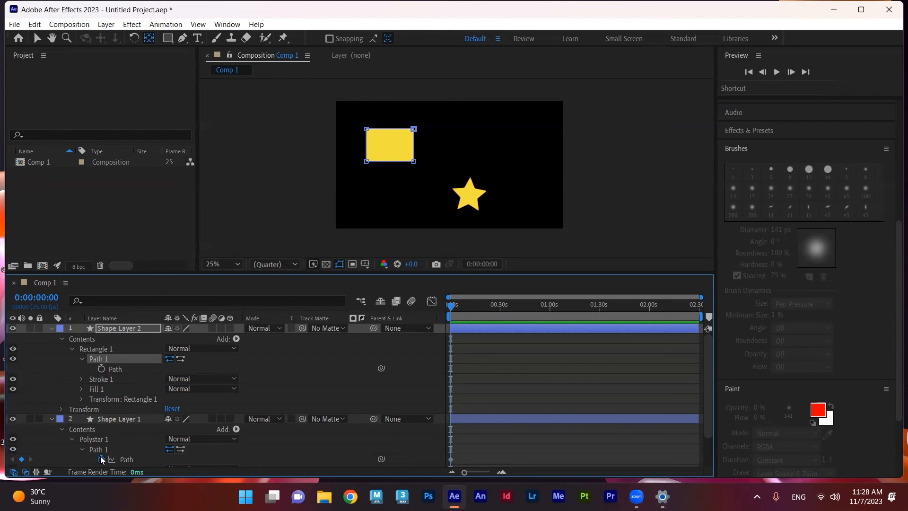
{"action": "left_click", "coordinate": [102, 369]}
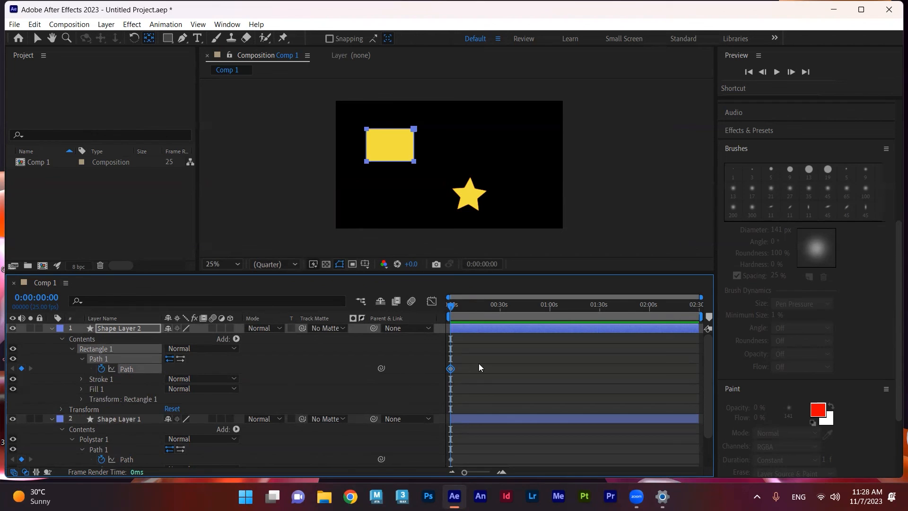
Move the current time to 0:00:12:03 and copy the rectangle's Path keyframe.
{"action": "left_click_drag", "start_coordinate": [452, 306], "coordinate": [471, 307]}
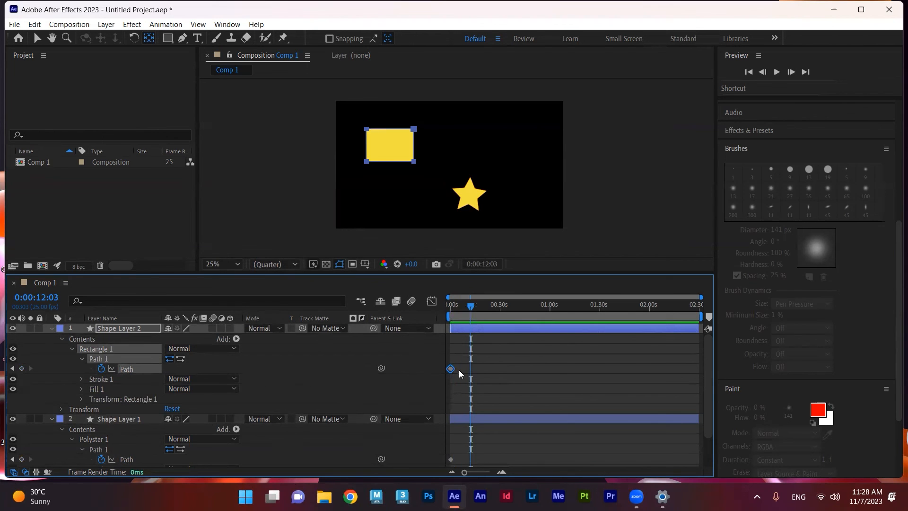
{"action": "left_click_drag", "start_coordinate": [459, 365], "coordinate": [439, 369]}
{"action": "left_click_drag", "start_coordinate": [437, 376], "coordinate": [438, 375]}
Move the current time to 0:00:13:22 and paste the rectangle's keyframe onto the Path of the star in Shape Layer 1.
{"action": "scroll", "coordinate": [339, 421], "scroll_direction": "down", "scroll_amount": 1}
{"action": "left_click", "coordinate": [120, 387]}
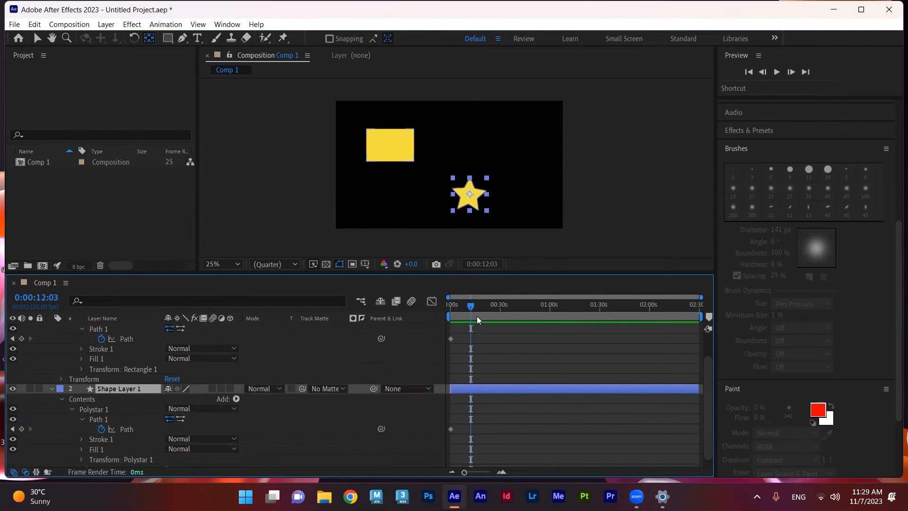
{"action": "mouse_move", "coordinate": [475, 313]}
{"action": "left_mouse_down"}
{"action": "mouse_move", "coordinate": [450, 312]}
{"action": "mouse_move", "coordinate": [476, 310]}
{"action": "left_mouse_up"}
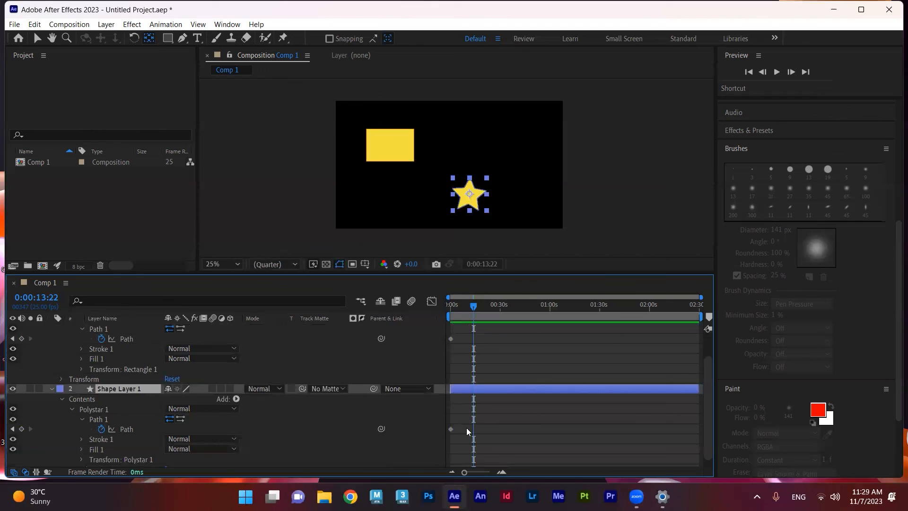
{"action": "left_click", "coordinate": [455, 437]}
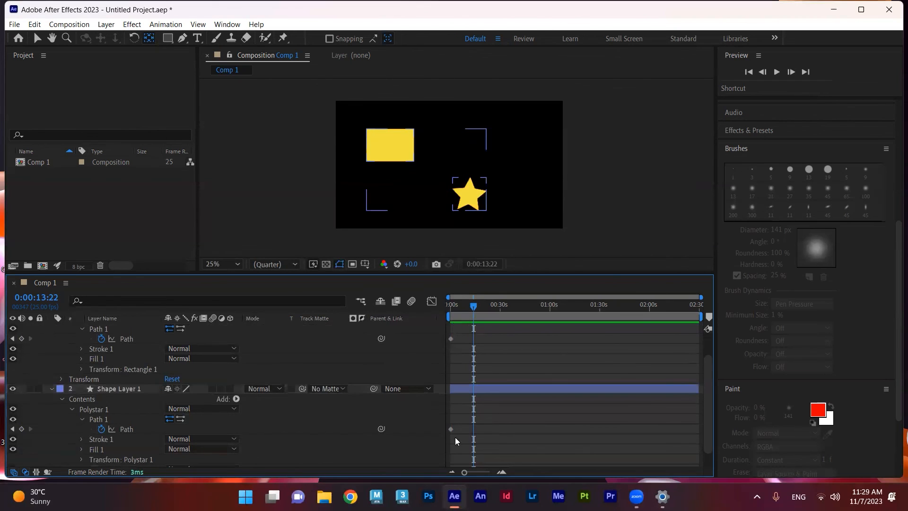
{"action": "left_click", "coordinate": [126, 430]}
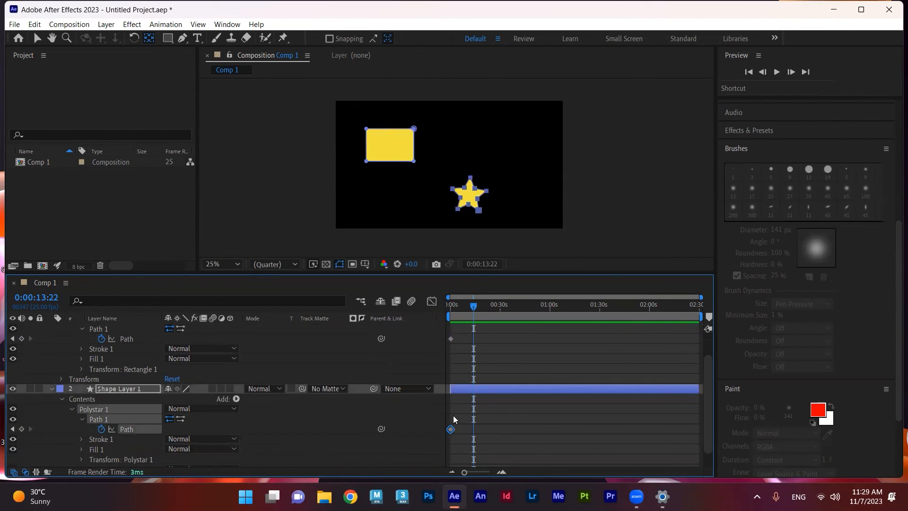
{"action": "key", "text": "ctrl+v"}
Scrub the current time to 0:00:13:13 and hide Shape Layer 2 to check the star's morph alone.
{"action": "mouse_move", "coordinate": [473, 304]}
{"action": "left_mouse_down"}
{"action": "mouse_move", "coordinate": [444, 311]}
{"action": "mouse_move", "coordinate": [475, 307]}
{"action": "left_mouse_up"}
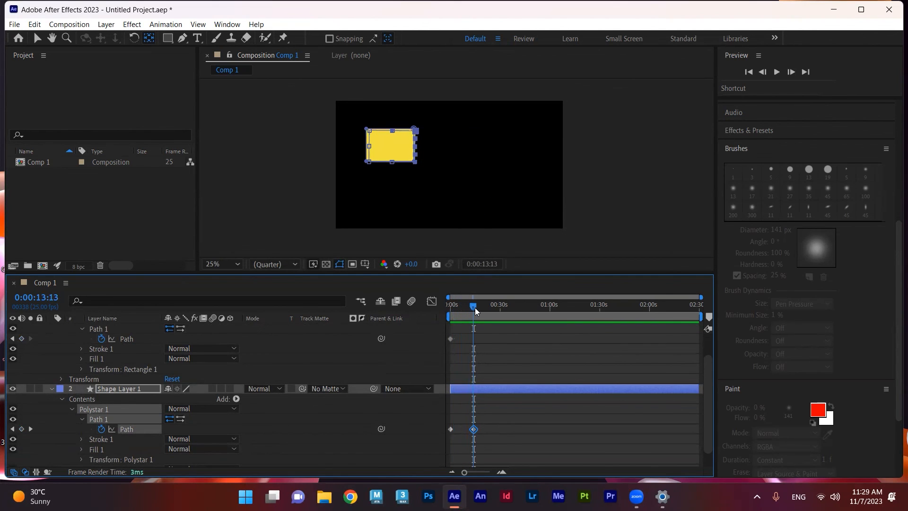
{"action": "scroll", "coordinate": [81, 406], "scroll_direction": "up", "scroll_amount": 3}
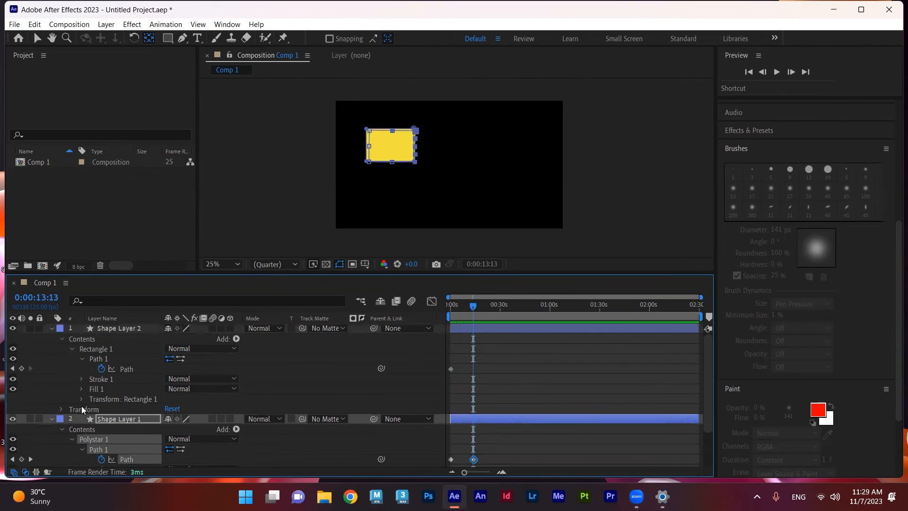
{"action": "left_click", "coordinate": [13, 328]}
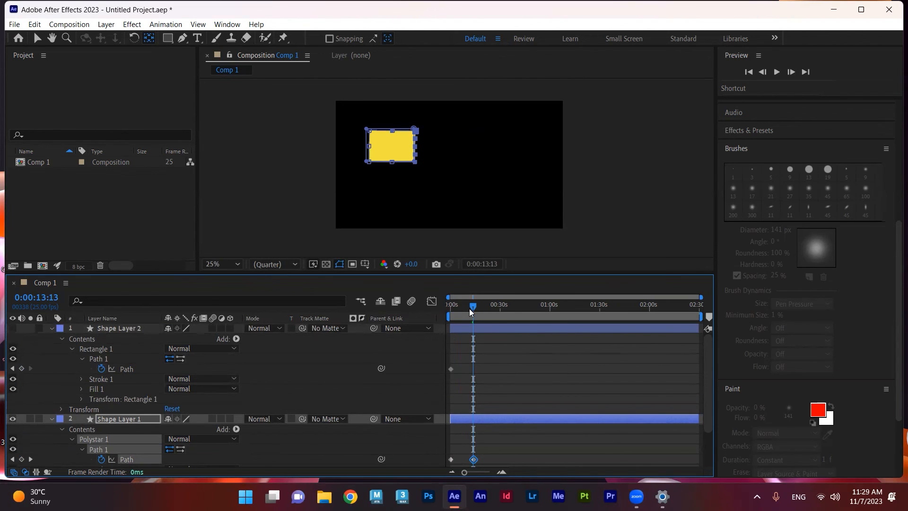